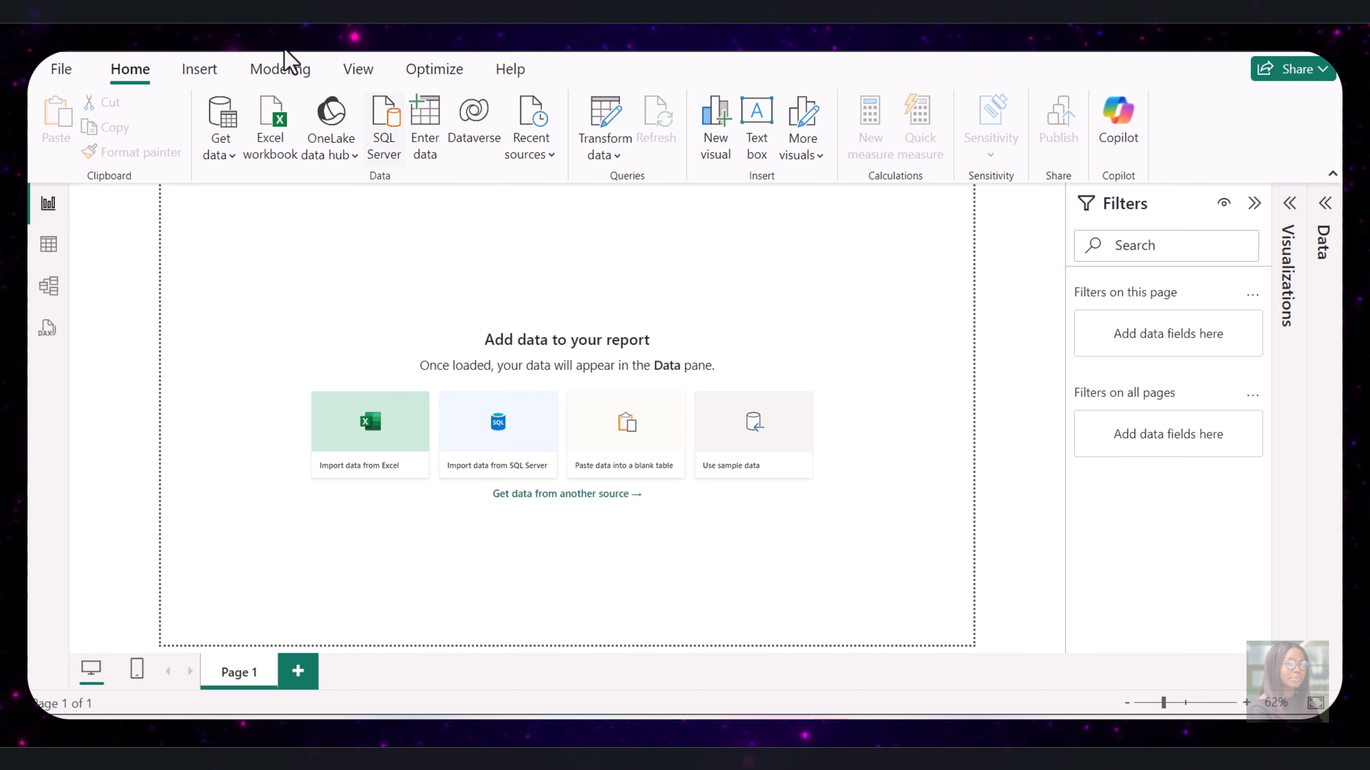
Import the ecommerce_sales_data CSV file and load it into the report
left_click(232, 157)
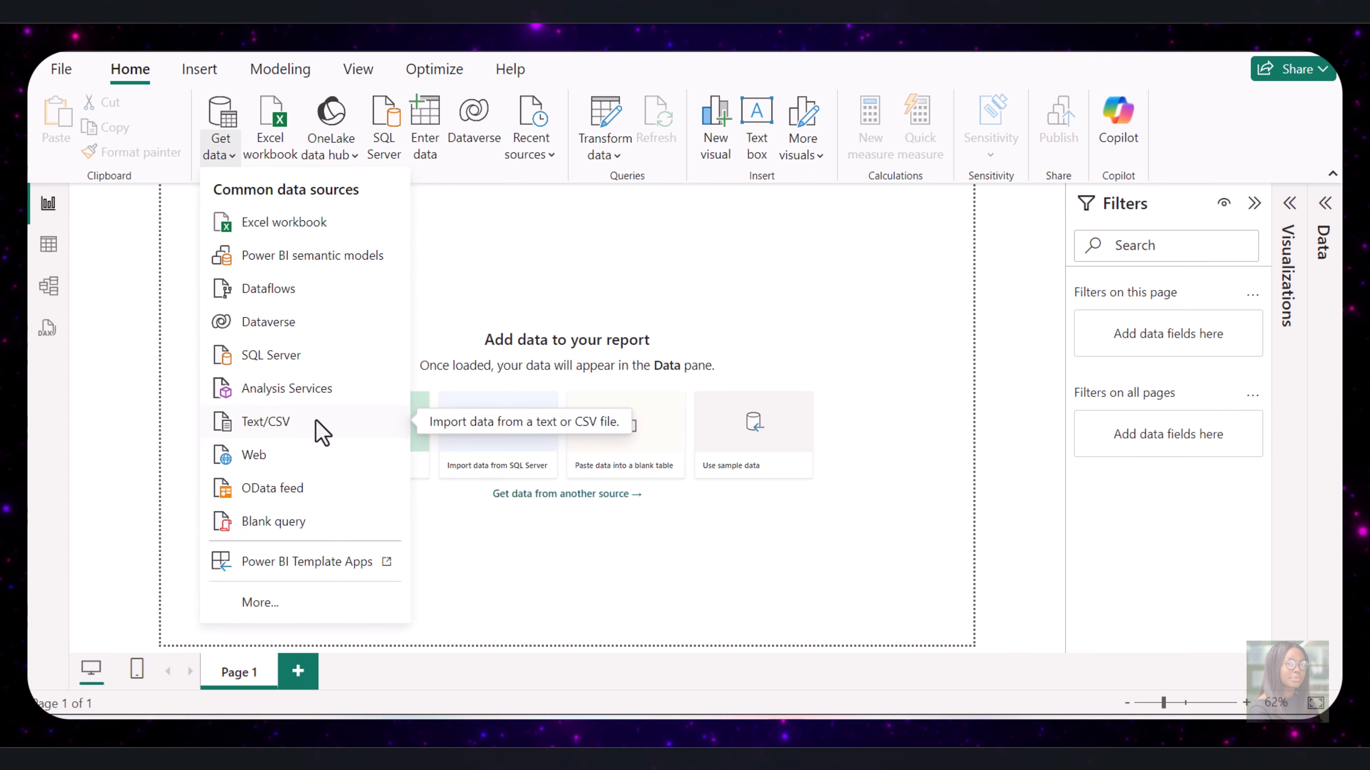
left_click(339, 360)
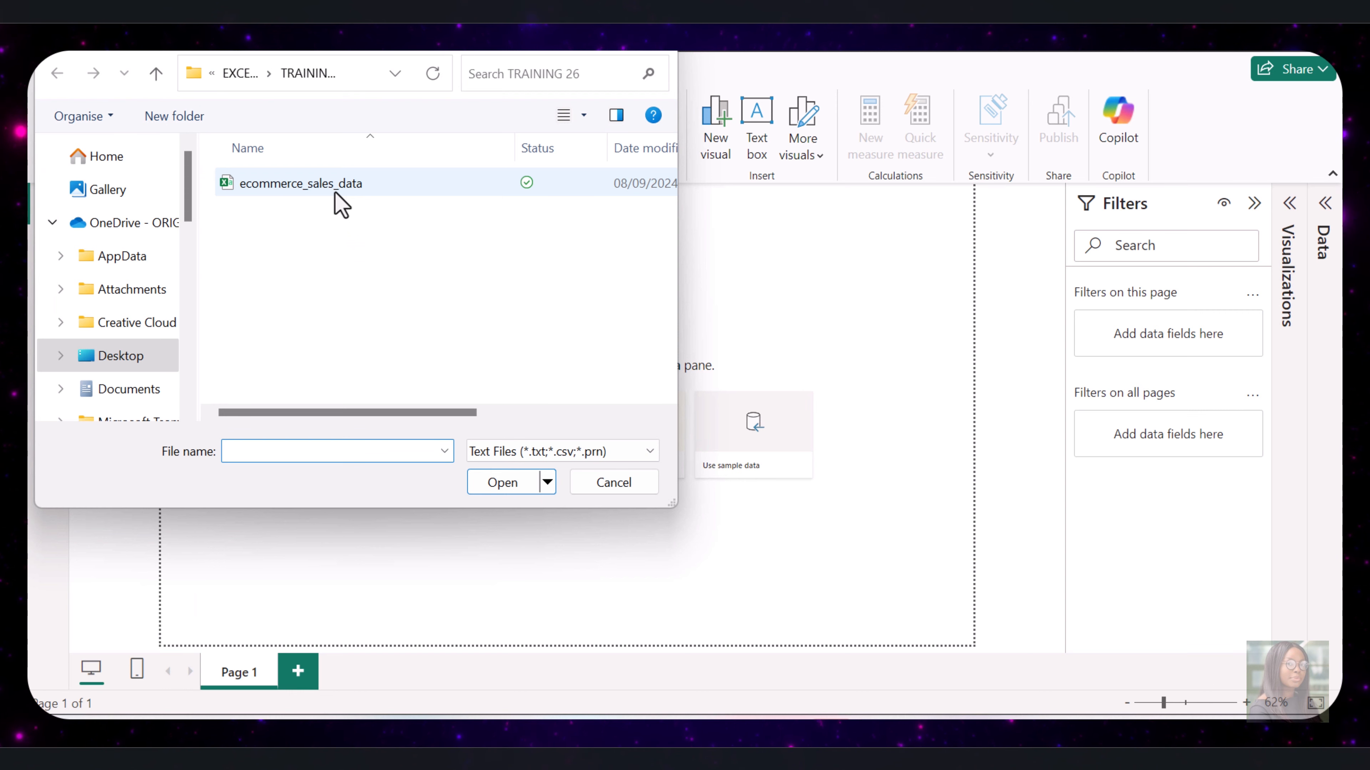
left_click(345, 191)
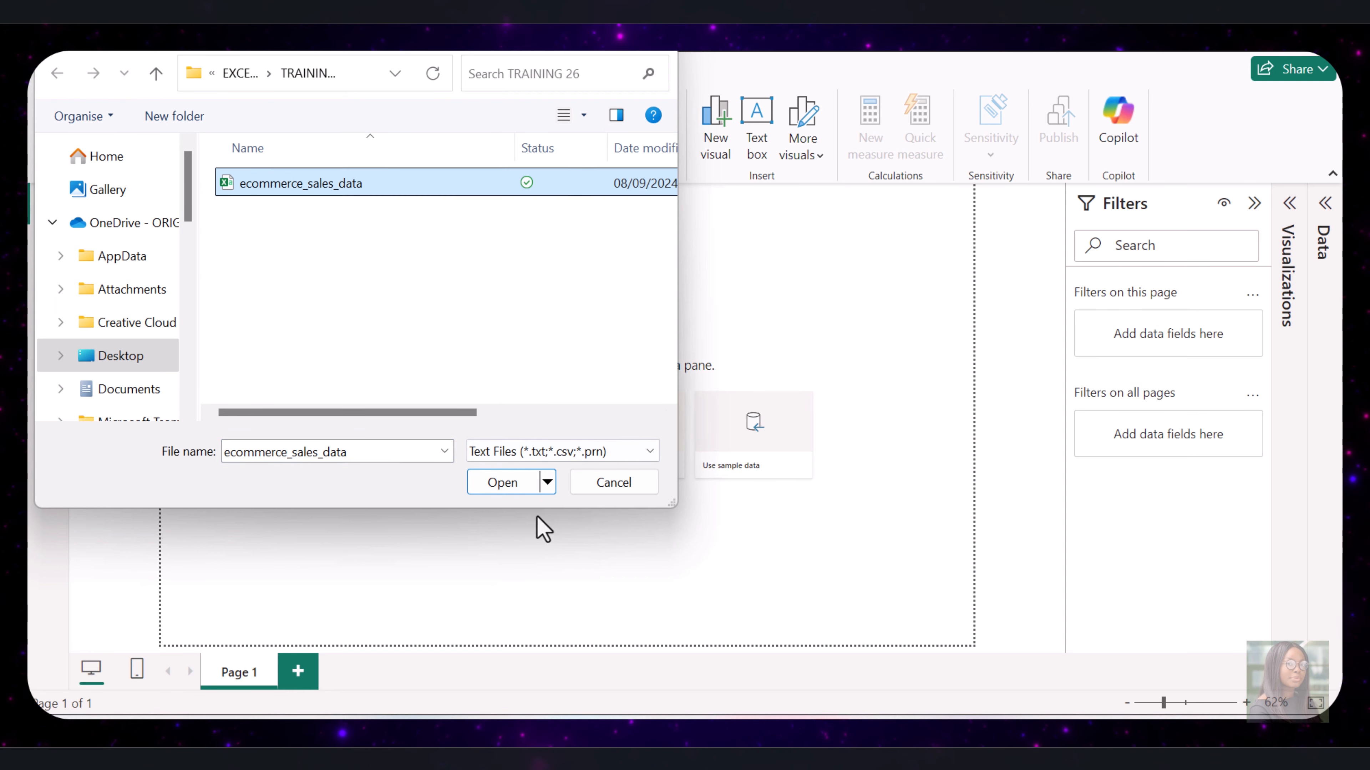
left_click(508, 491)
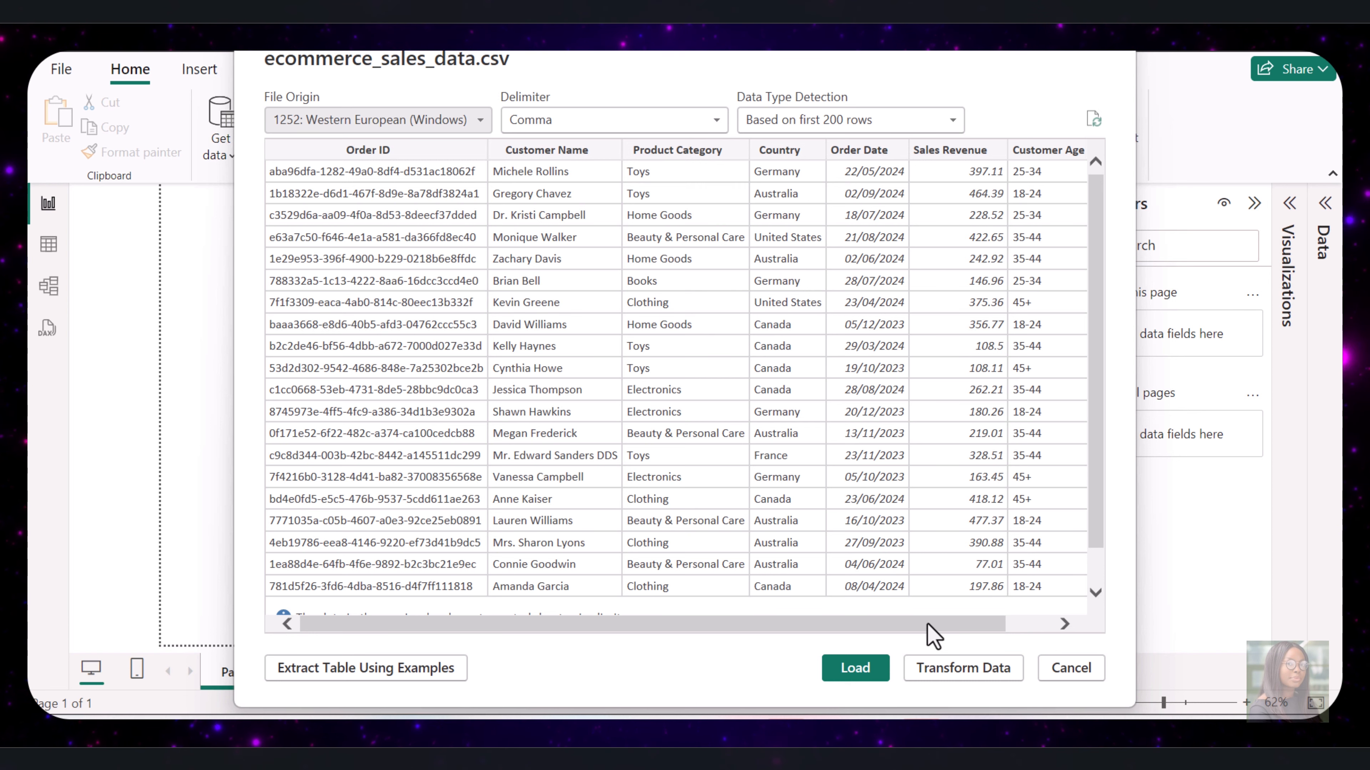
left_click_drag(927, 625, 876, 626)
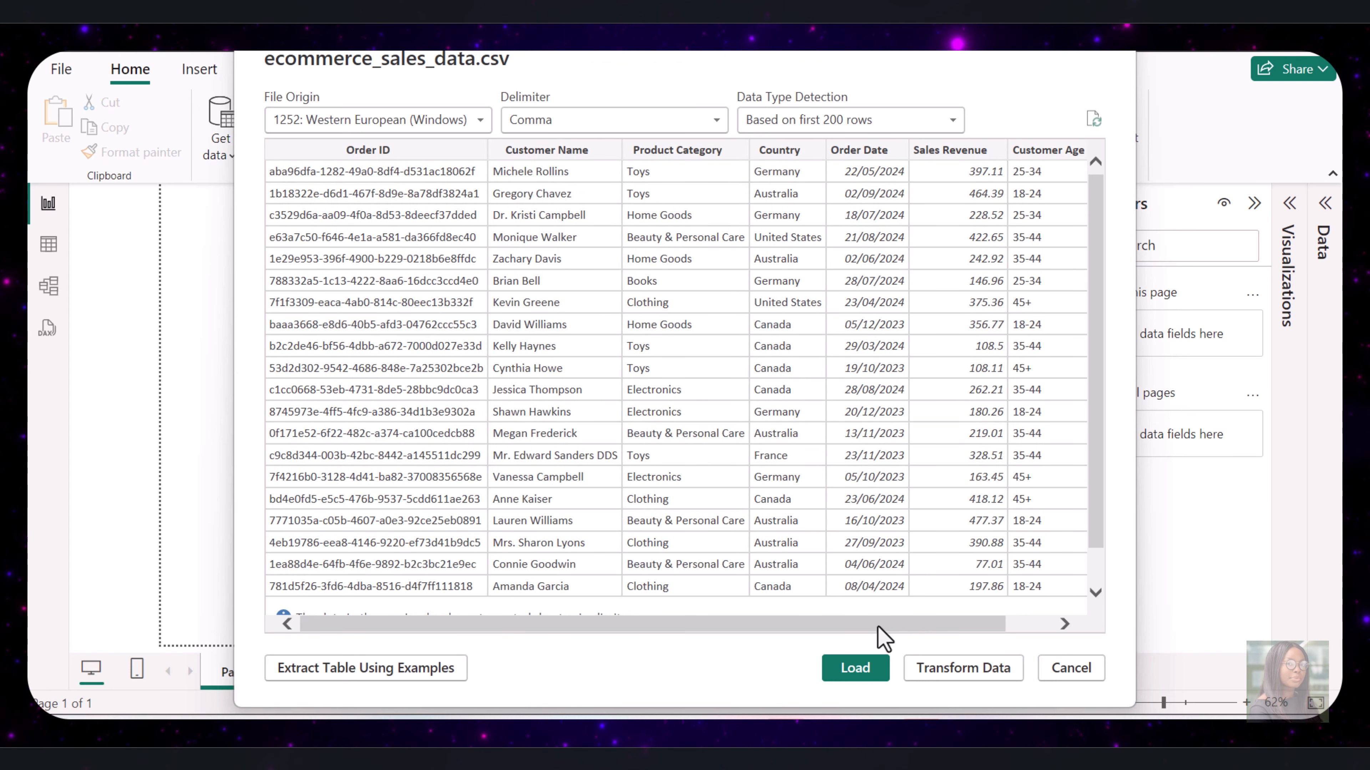
left_click(865, 678)
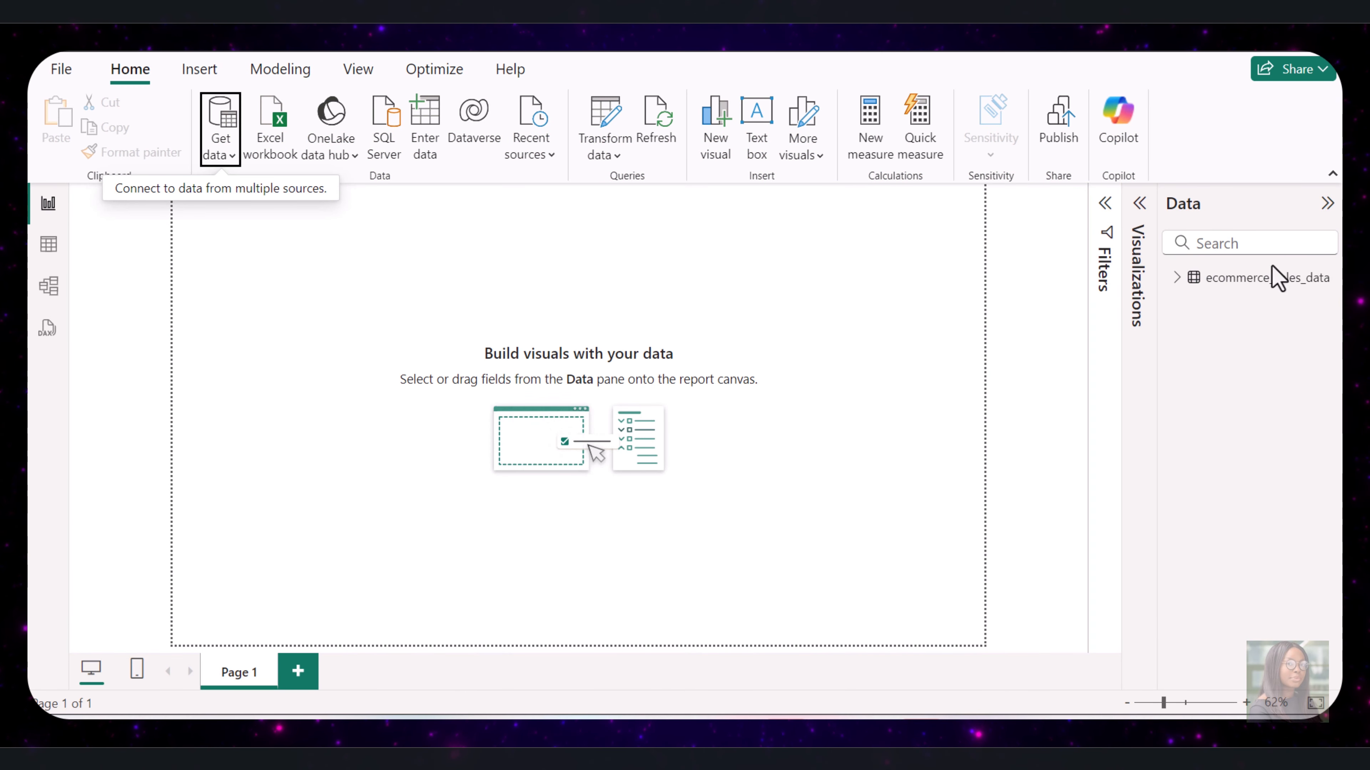
Insert a clustered bar chart with Product Category on the Y-axis and Sales Revenue on the X-axis
left_click(1175, 278)
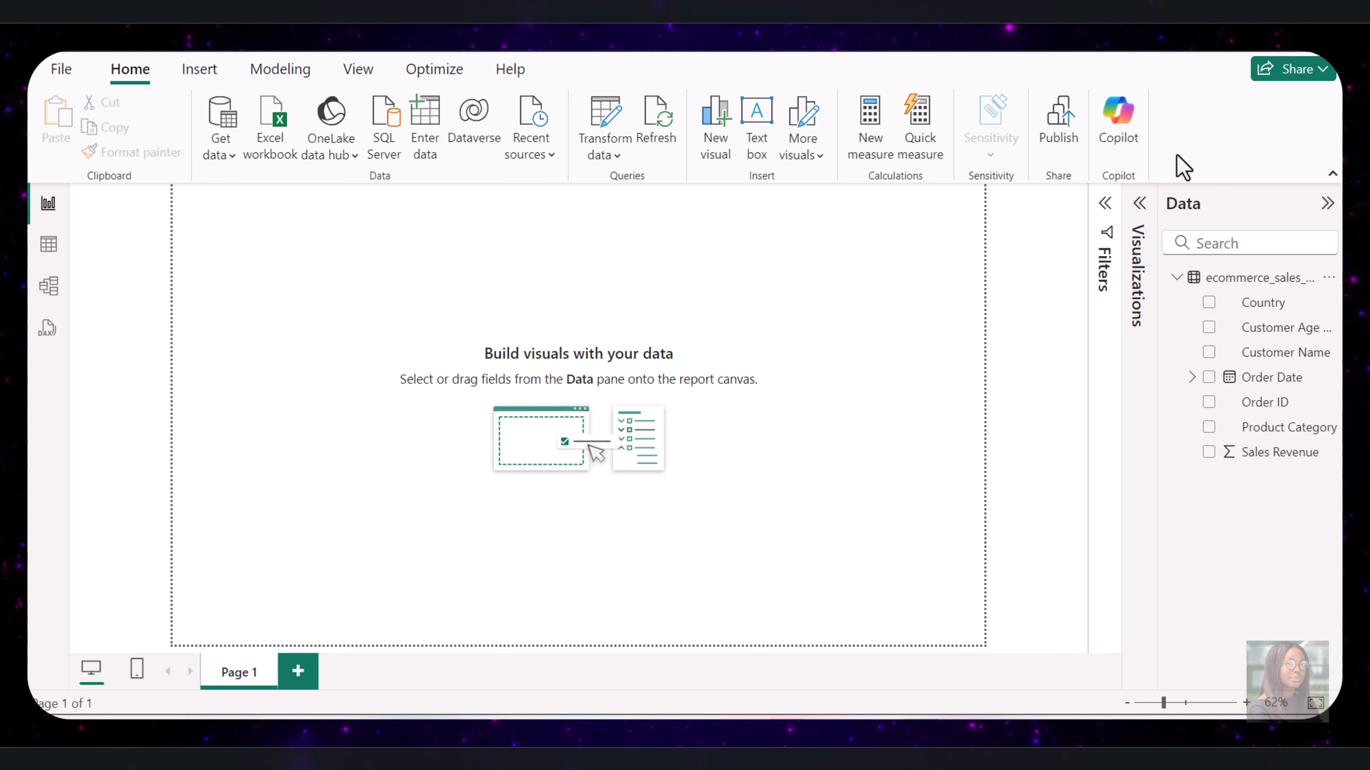
left_click(1140, 204)
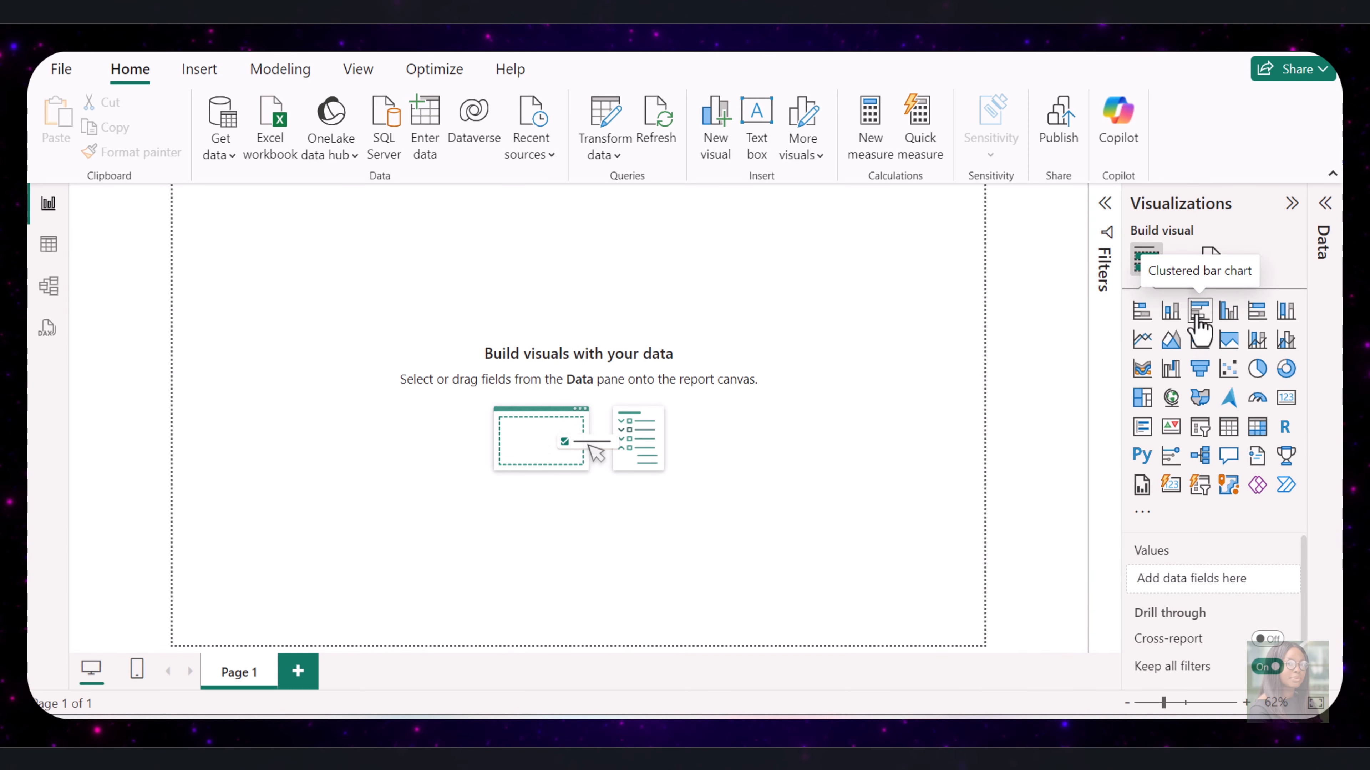
left_click(1196, 319)
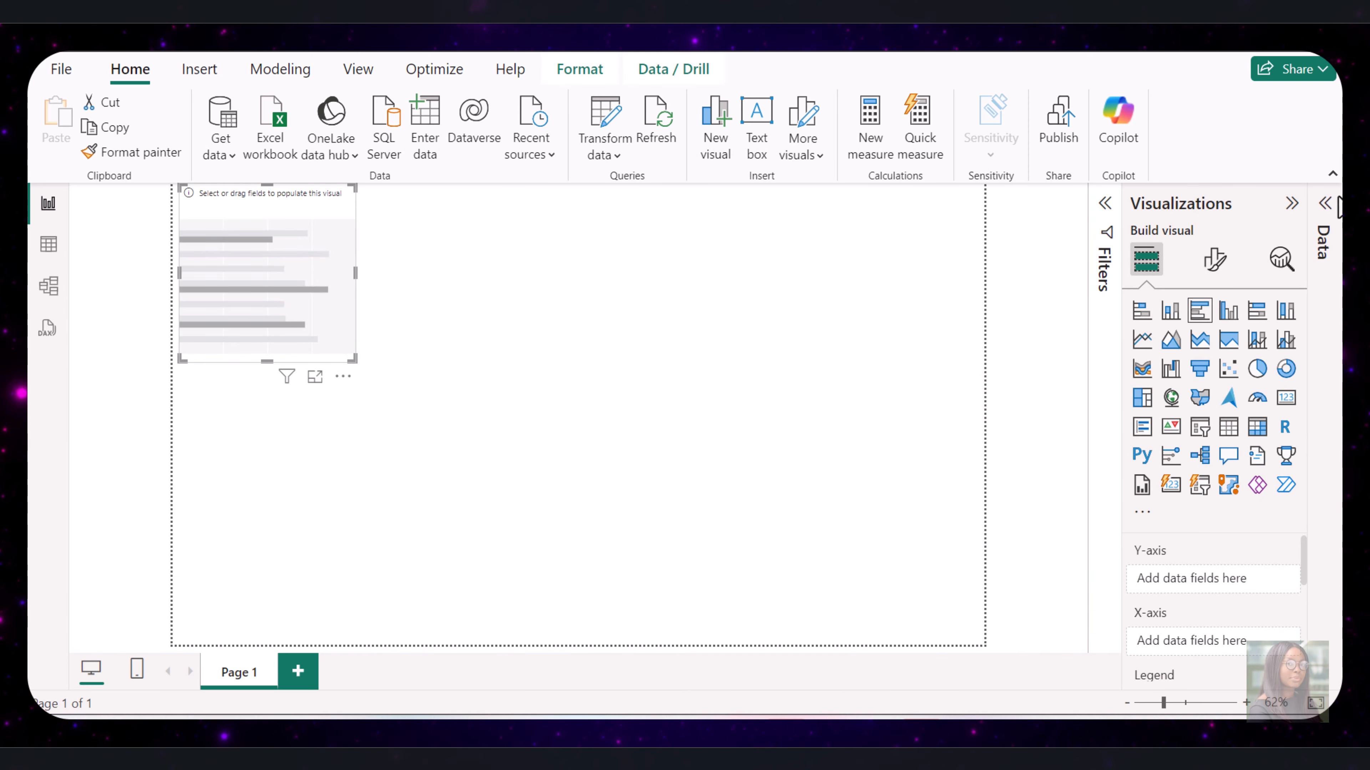
left_click(1327, 207)
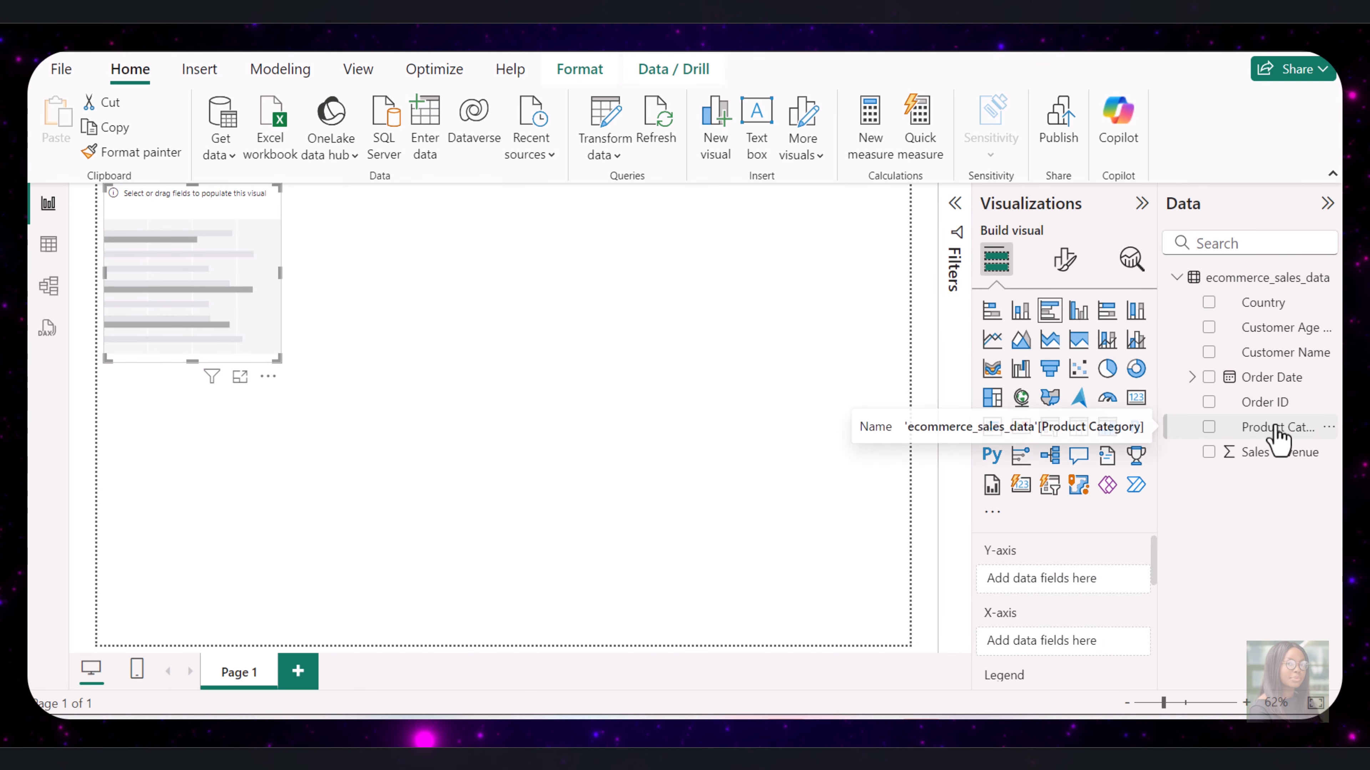
left_click_drag(1275, 434, 1086, 577)
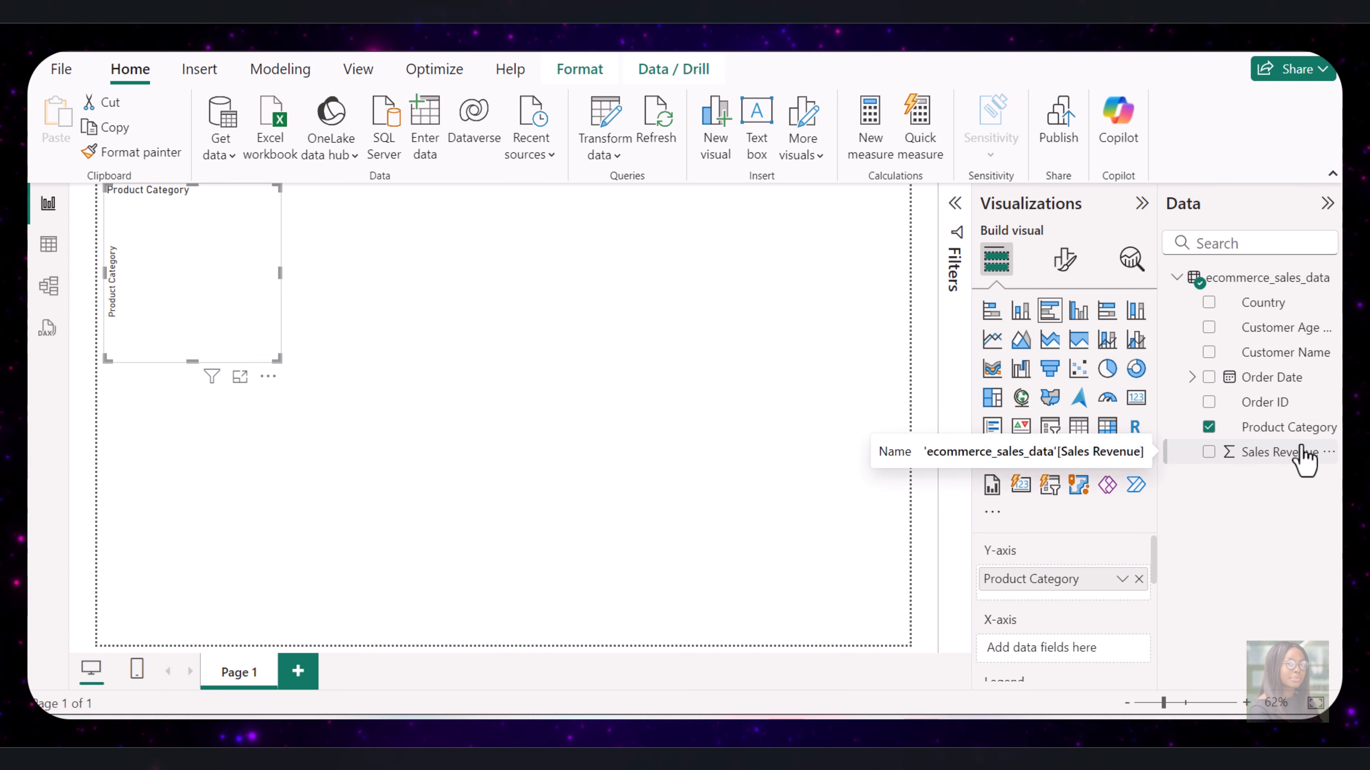
left_click(1209, 452)
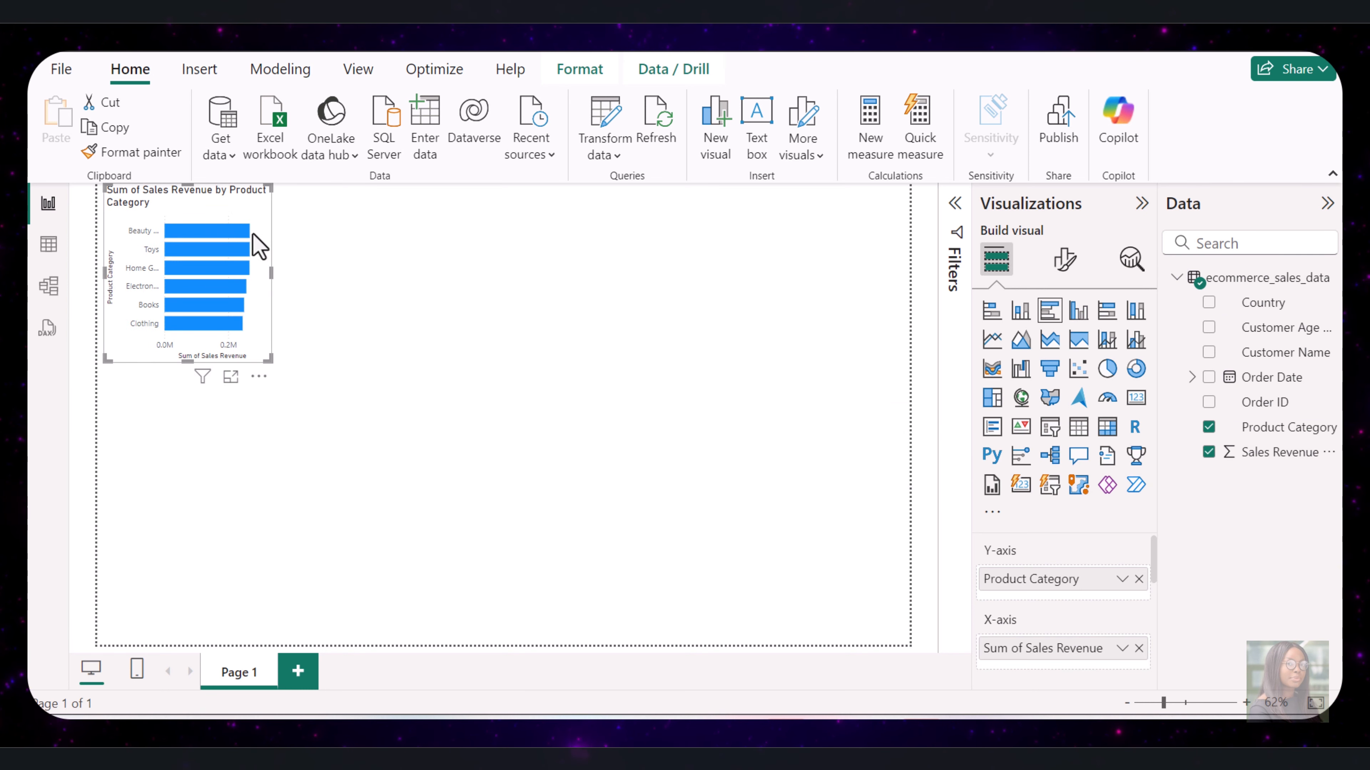
Move the bar chart slightly inward from the page's upper-left corner and widen it to nearly double its width
left_click_drag(237, 219, 259, 269)
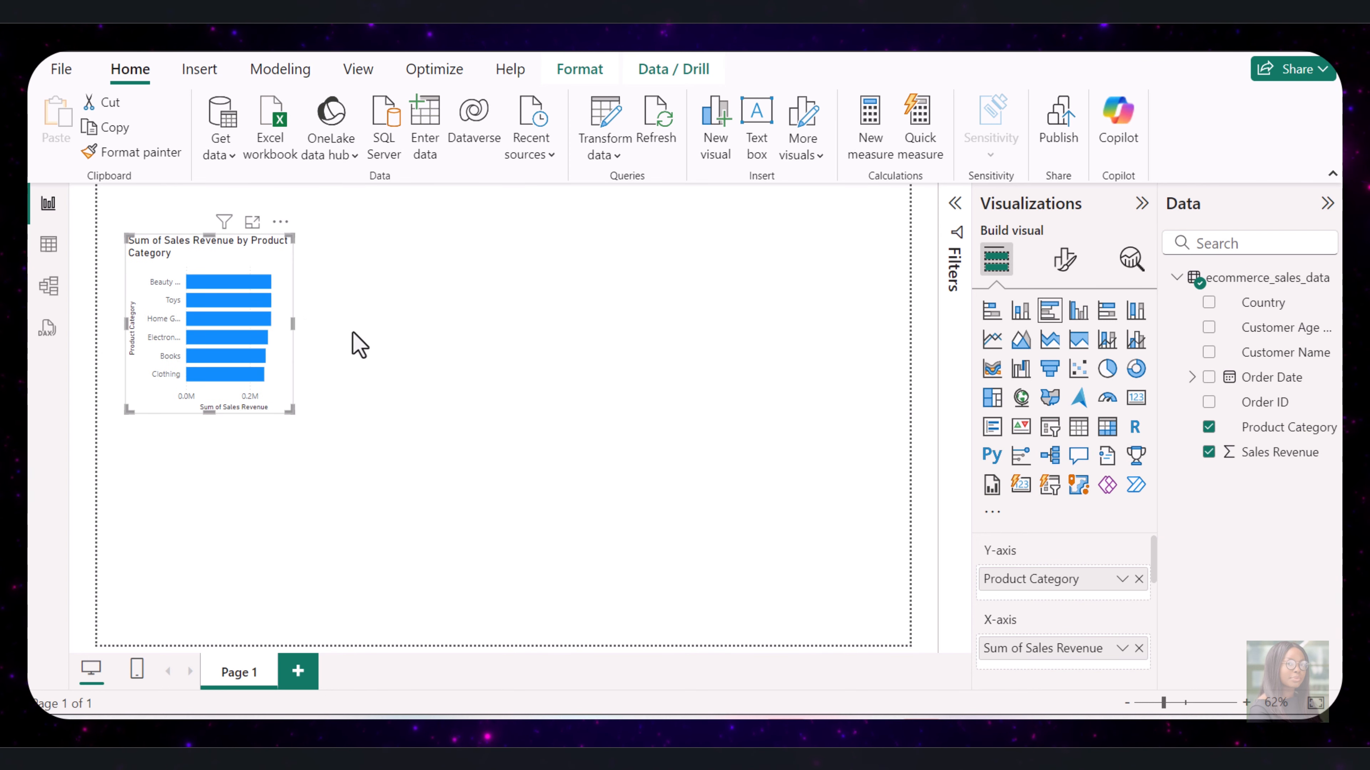
left_click_drag(358, 344, 437, 346)
left_click(540, 344)
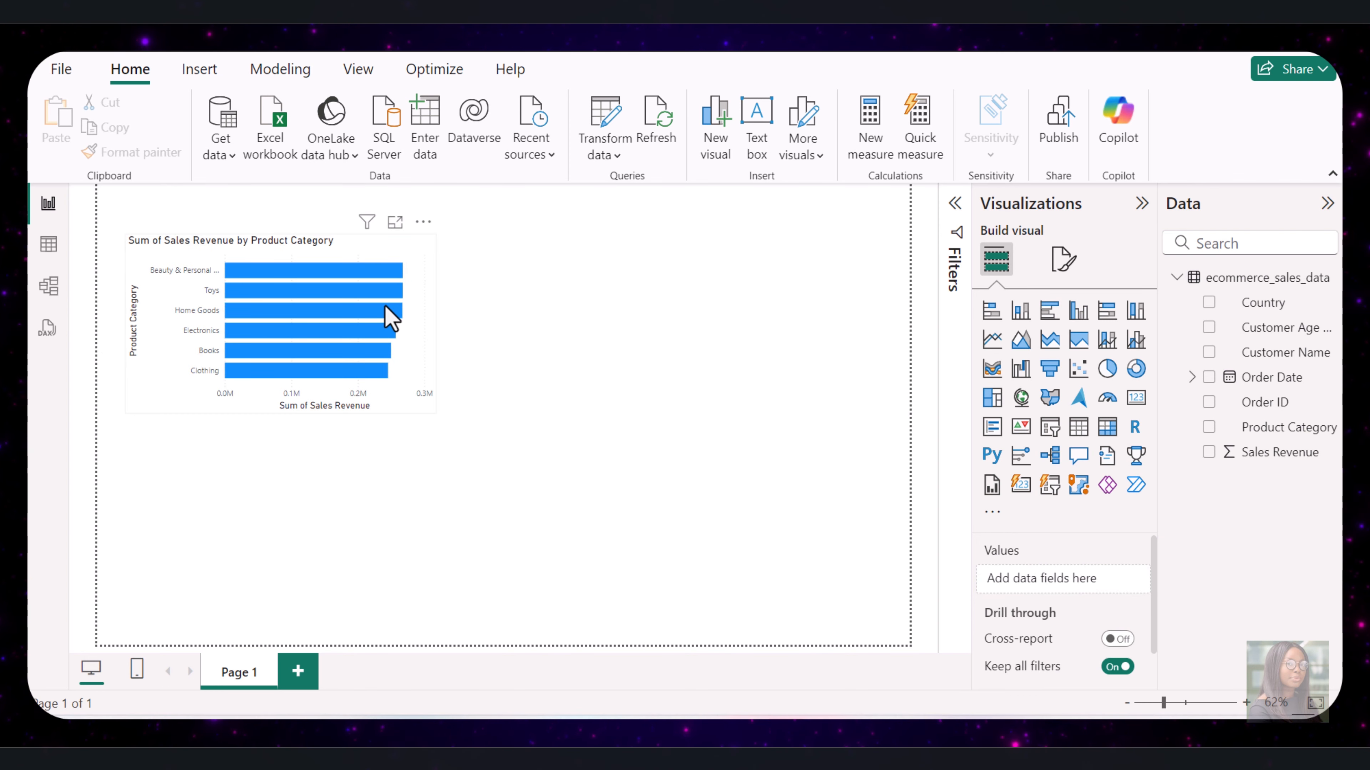
Change the bar chart's title text to "Sales by Product Category"
left_click(1327, 205)
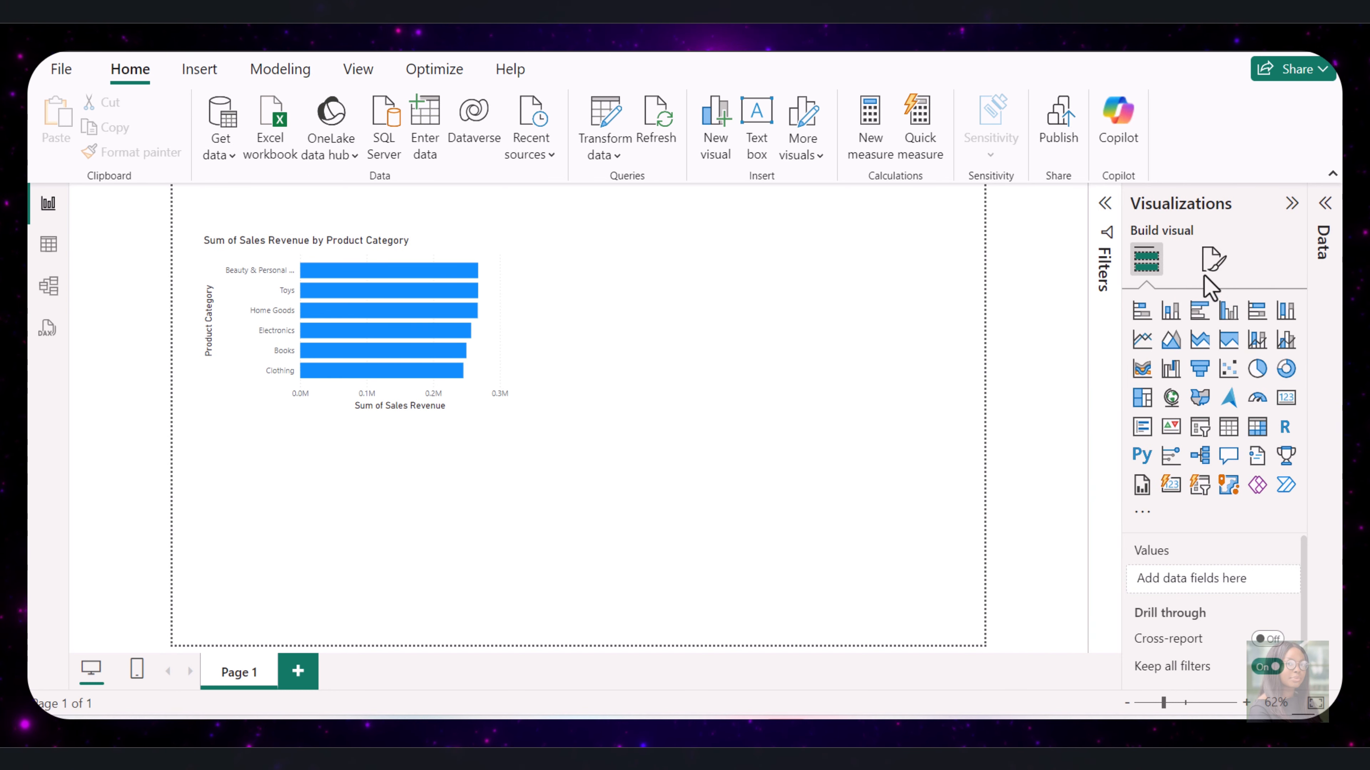
left_click(1213, 262)
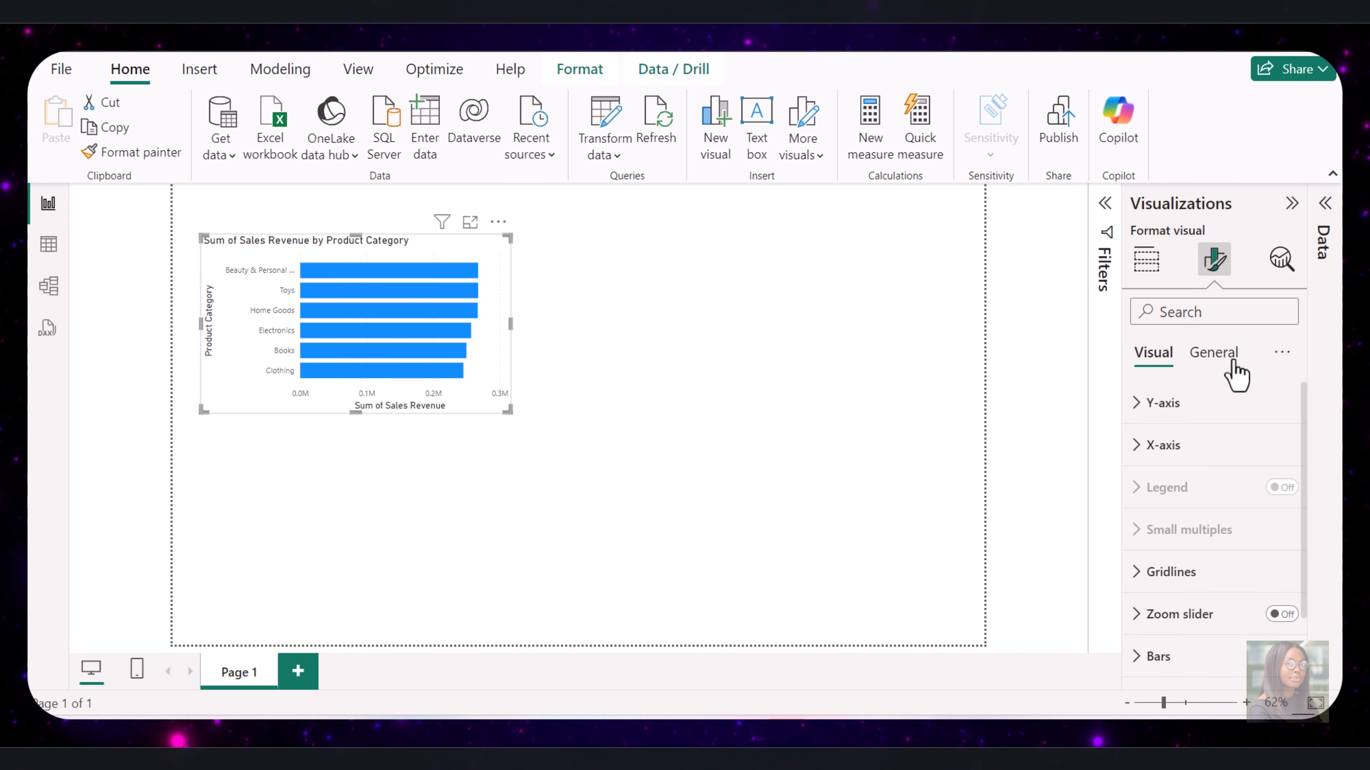
left_click(1223, 361)
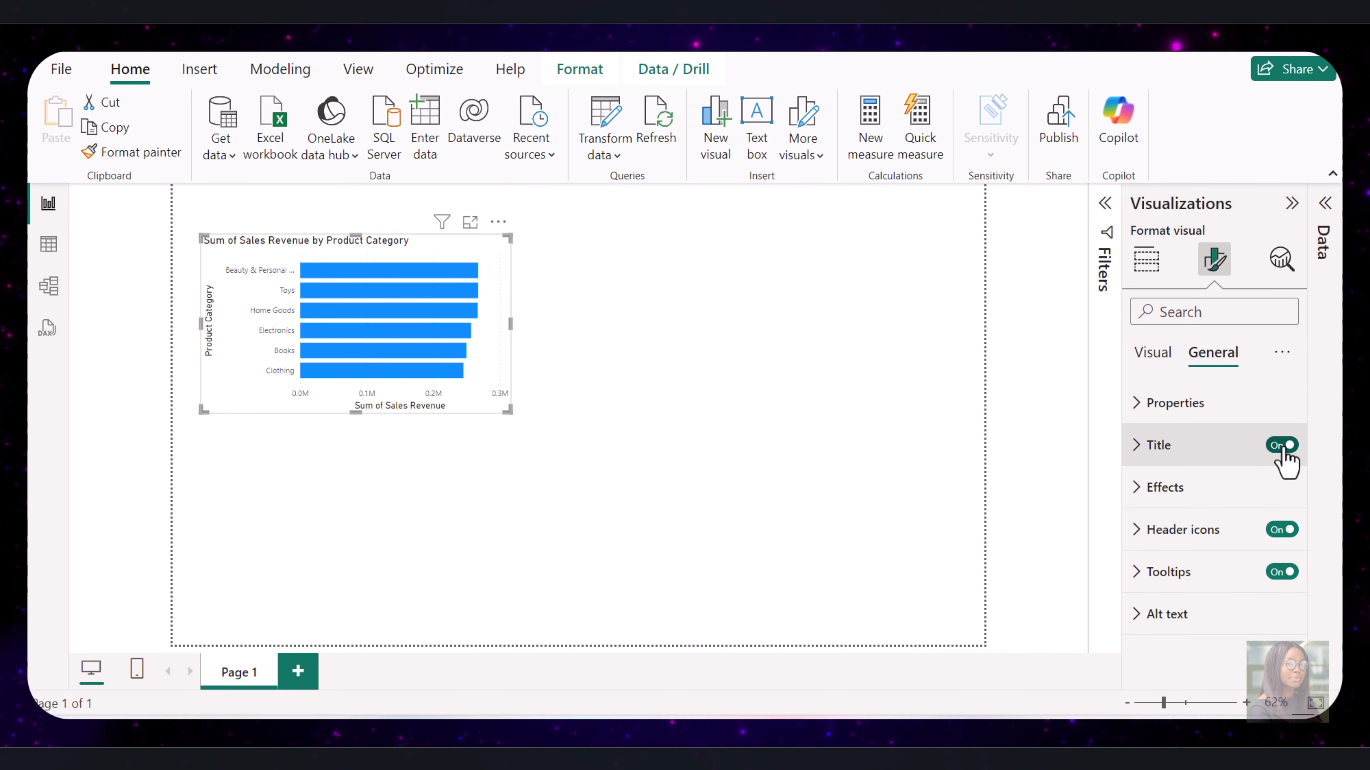
left_click(1134, 462)
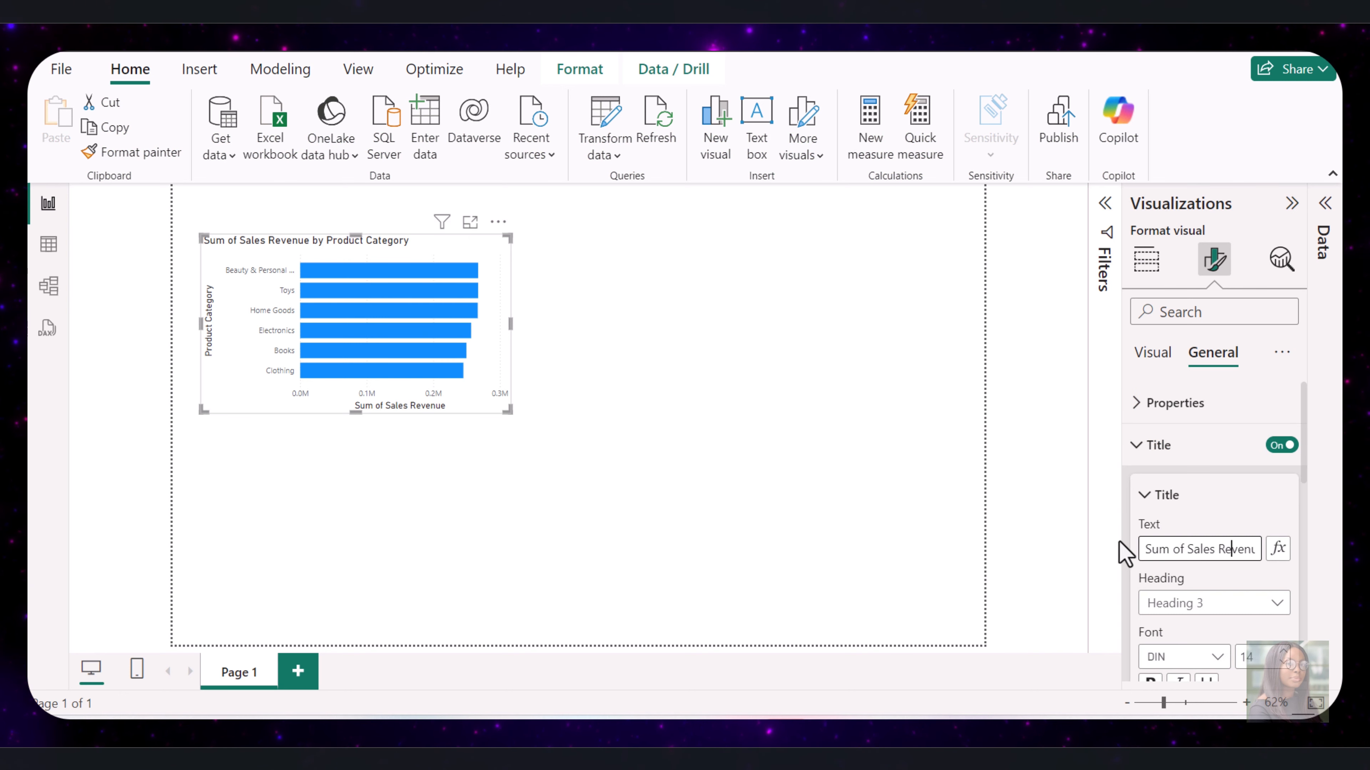
triple_click(1189, 553)
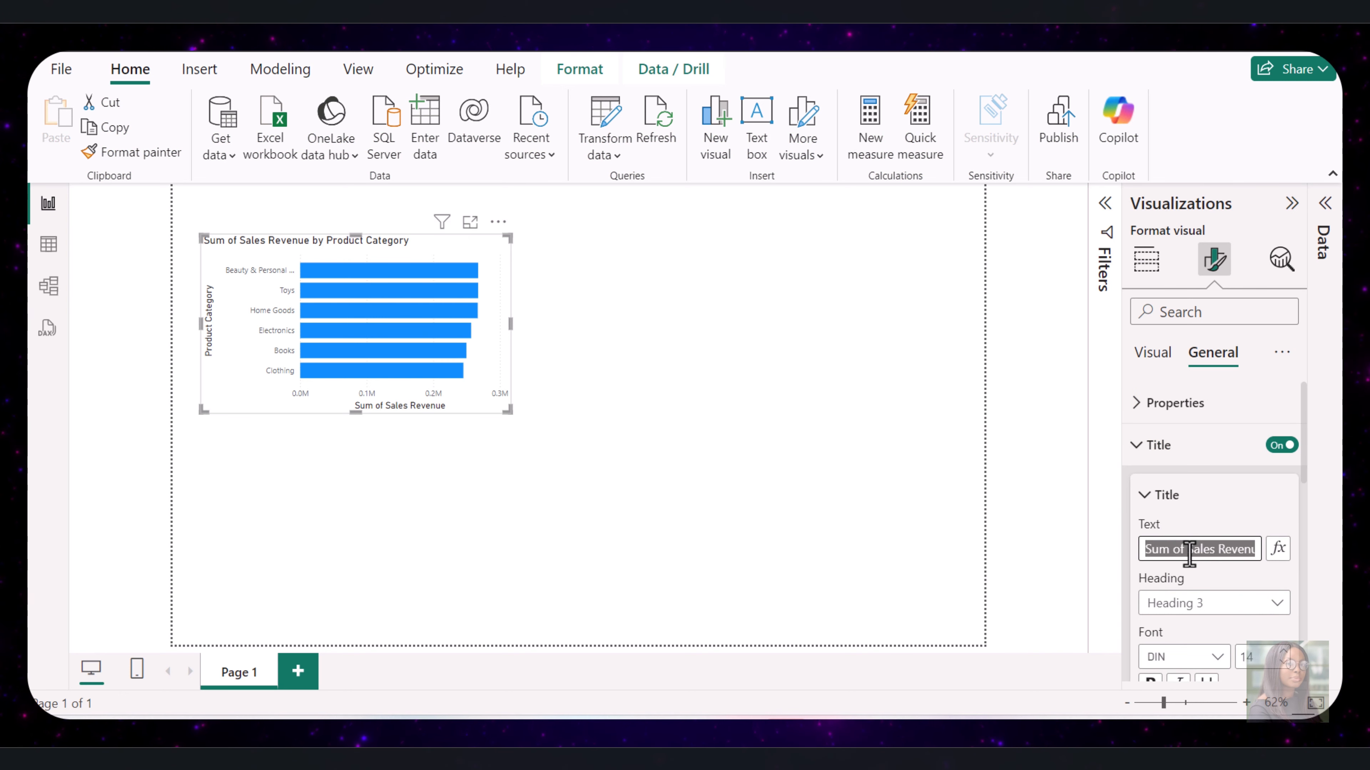
type("Sales by Product Category")
Set the chart title's font size to 16 and center it horizontally
scroll(1208, 535, "down", 2)
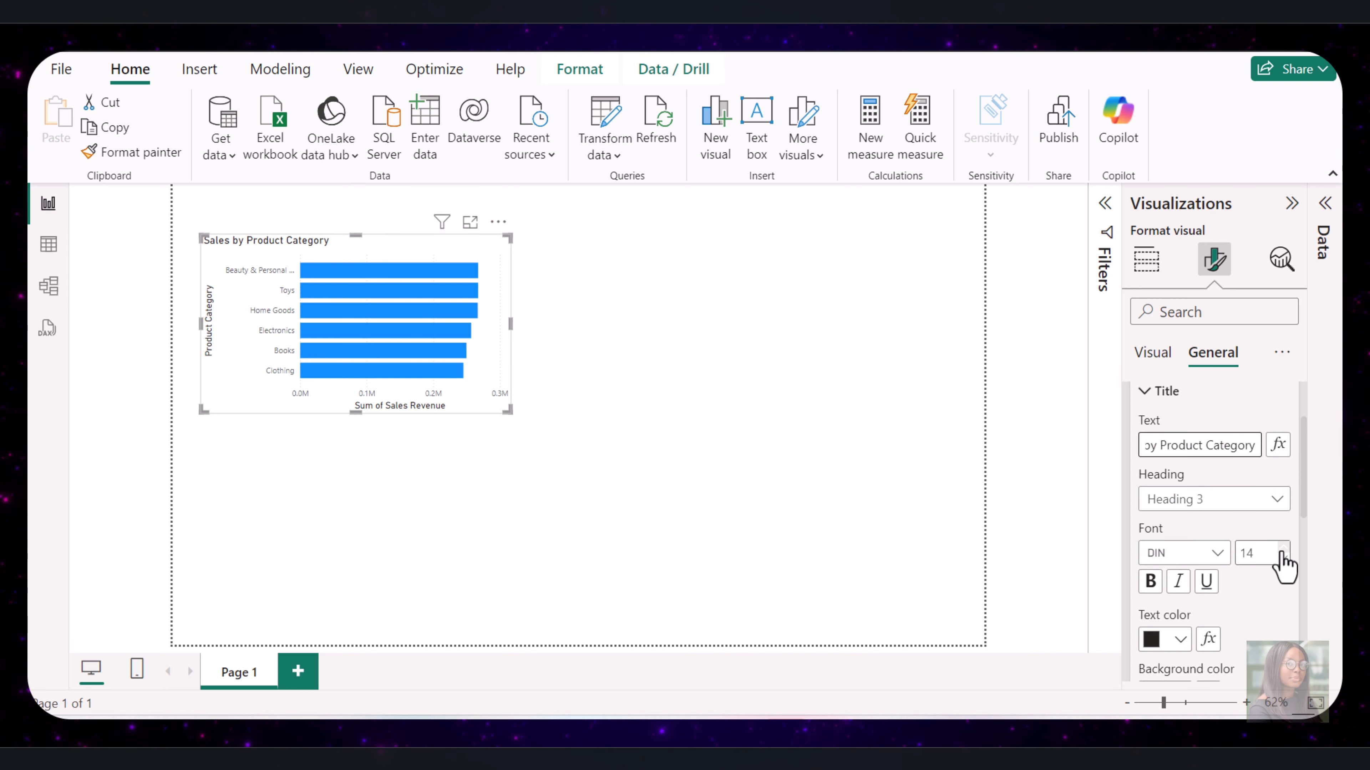
left_click(1281, 551)
left_click(1282, 550)
scroll(1278, 557, "down", 5)
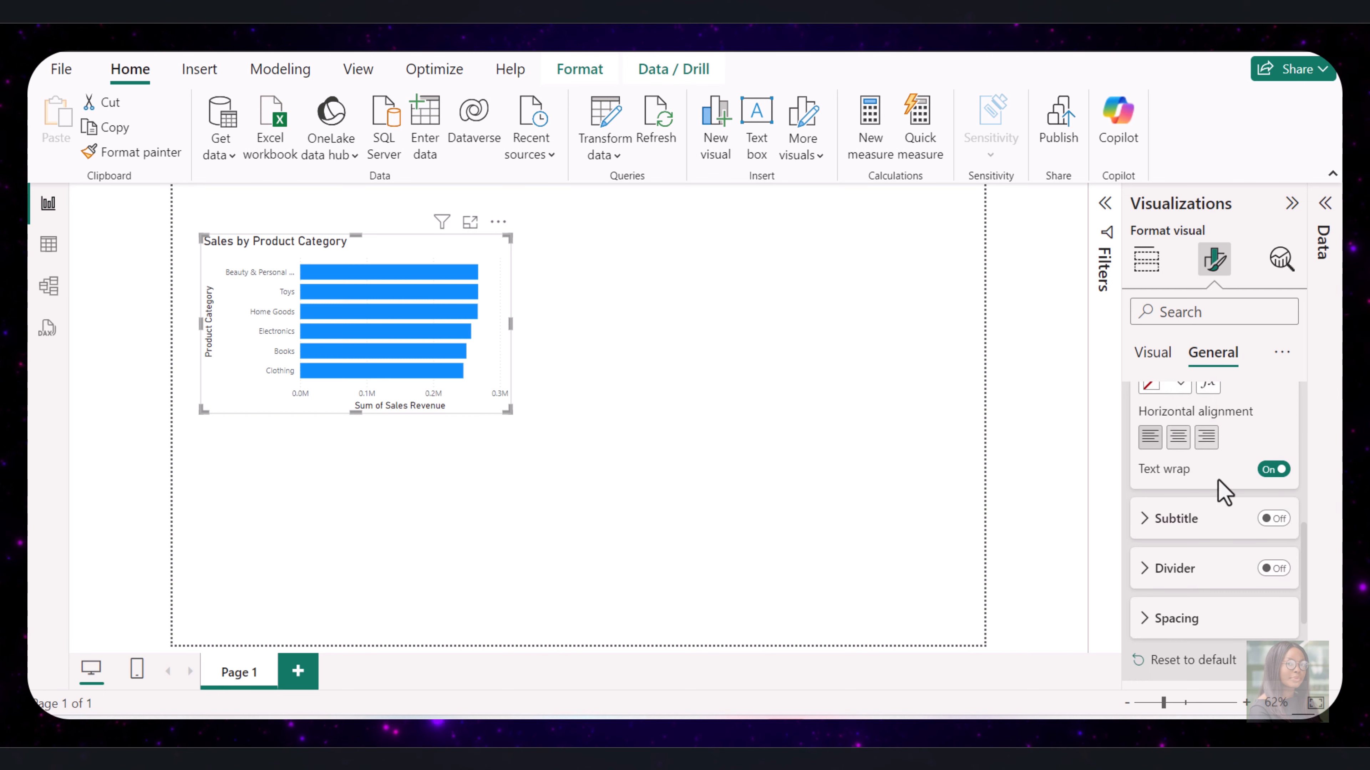
left_click(1178, 440)
Set the chart title's text color to #333333 and make it bold
scroll(1181, 442, "up", 2)
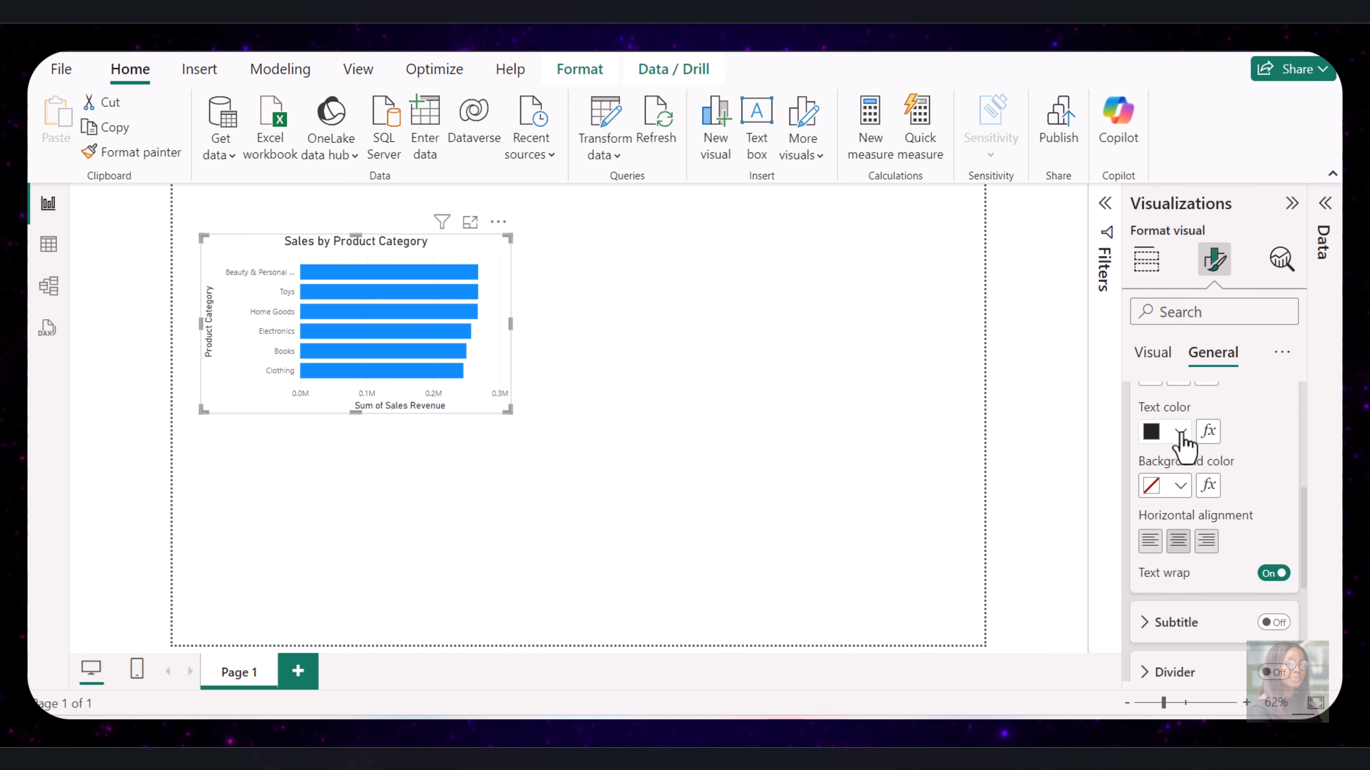
left_click(1180, 431)
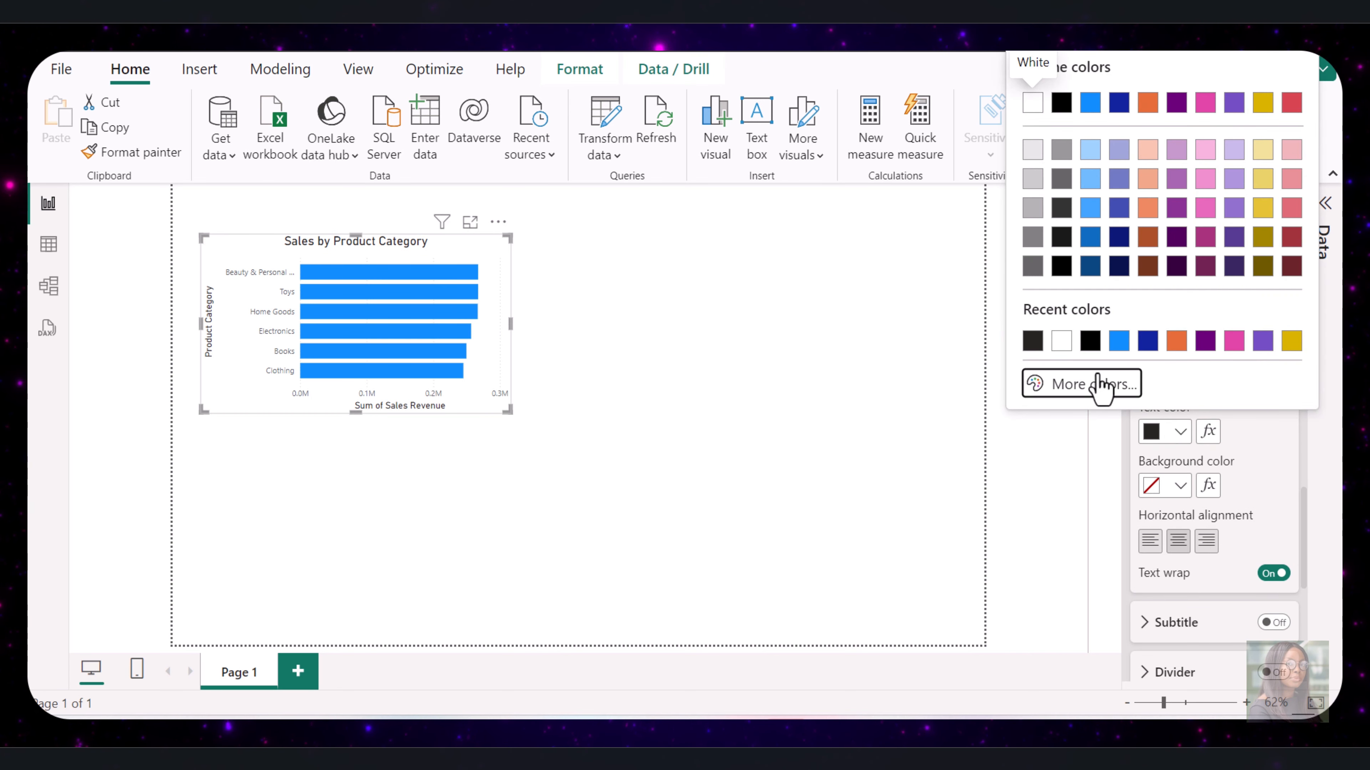
left_click(1106, 382)
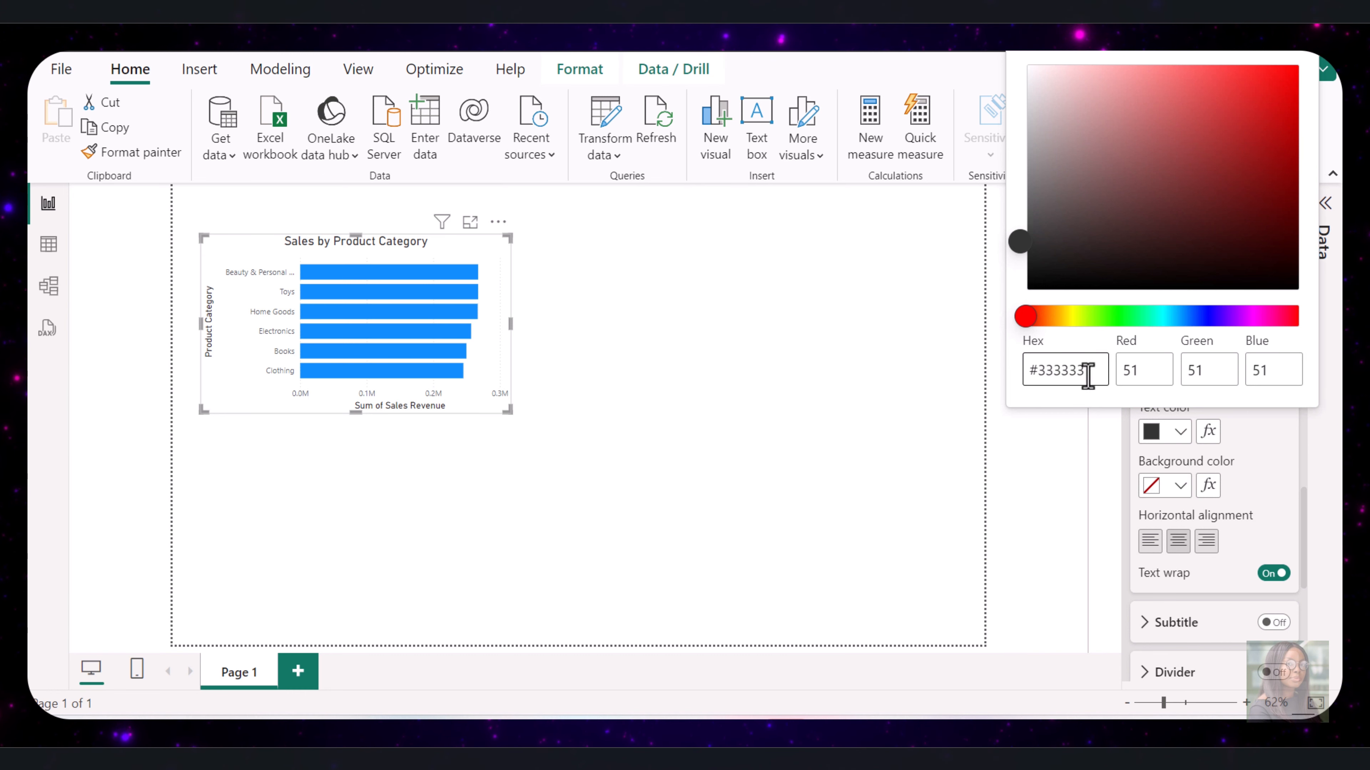
left_click(1147, 459)
scroll(1165, 485, "up", 2)
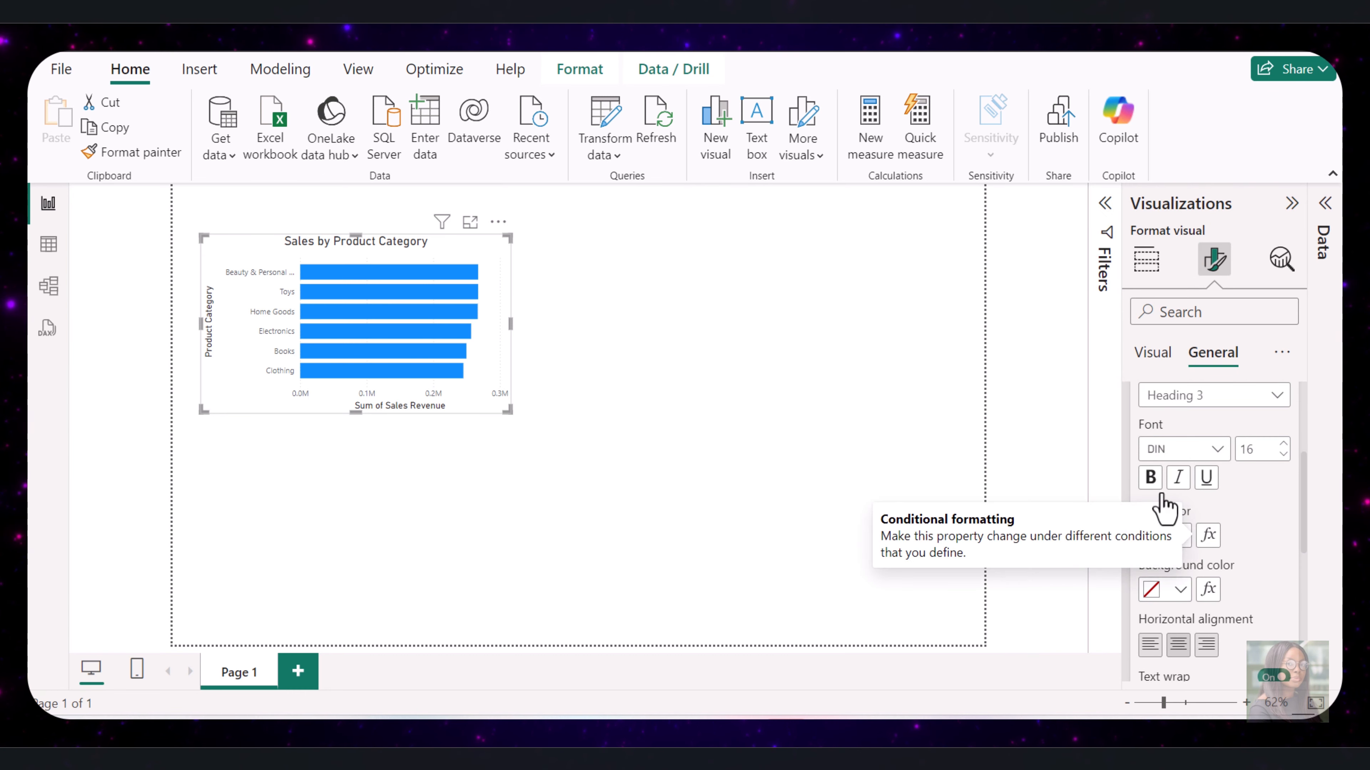
left_click(1150, 480)
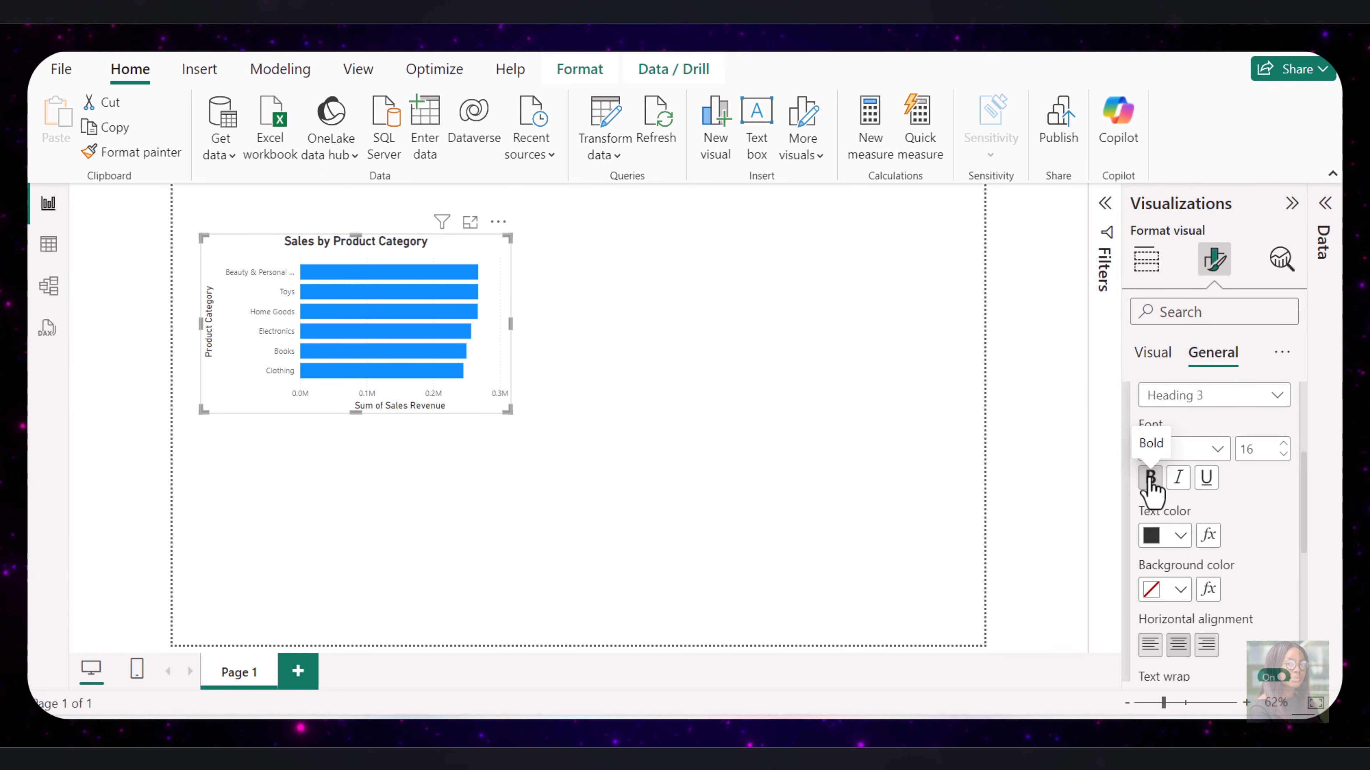
Color only the Beauty & Personal Care bar in the chart with hex #9C27B0
scroll(1177, 443, "up", 2)
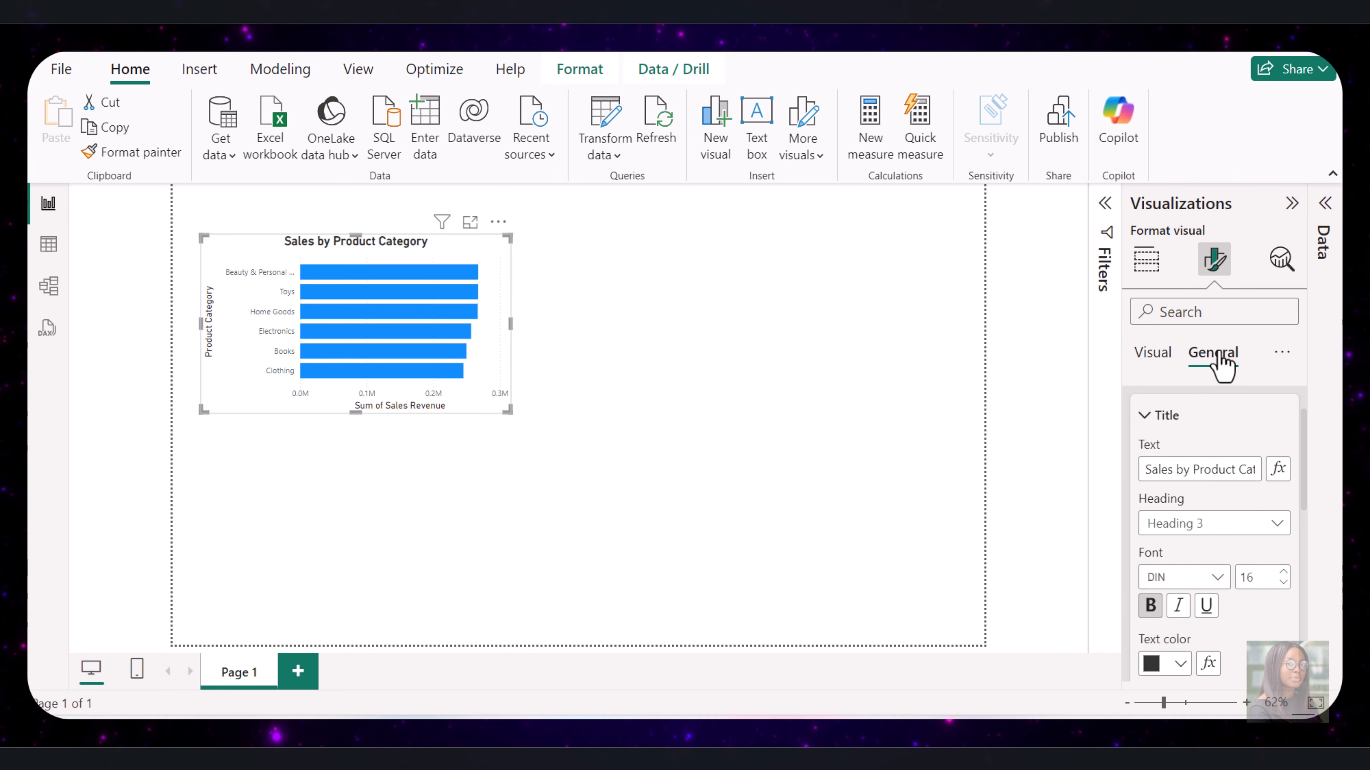
left_click(1151, 353)
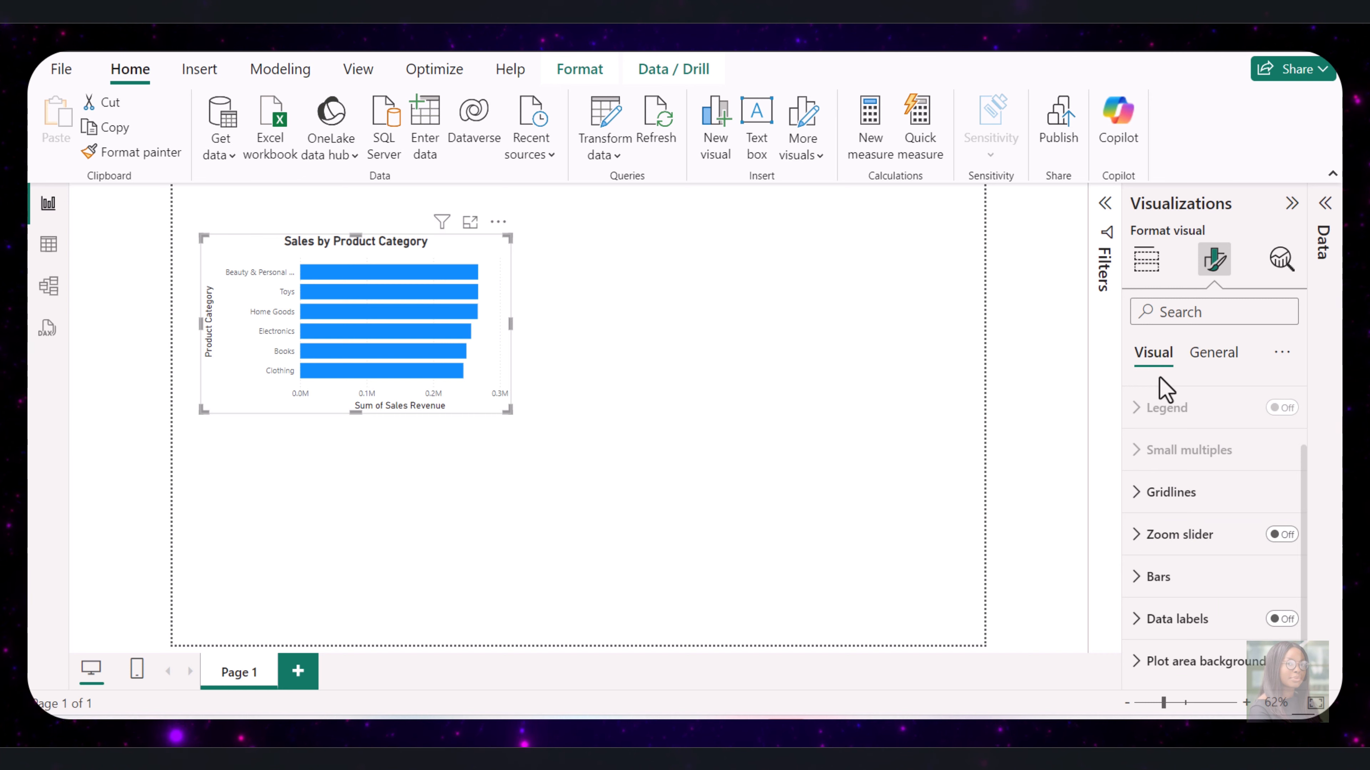
left_click(1207, 573)
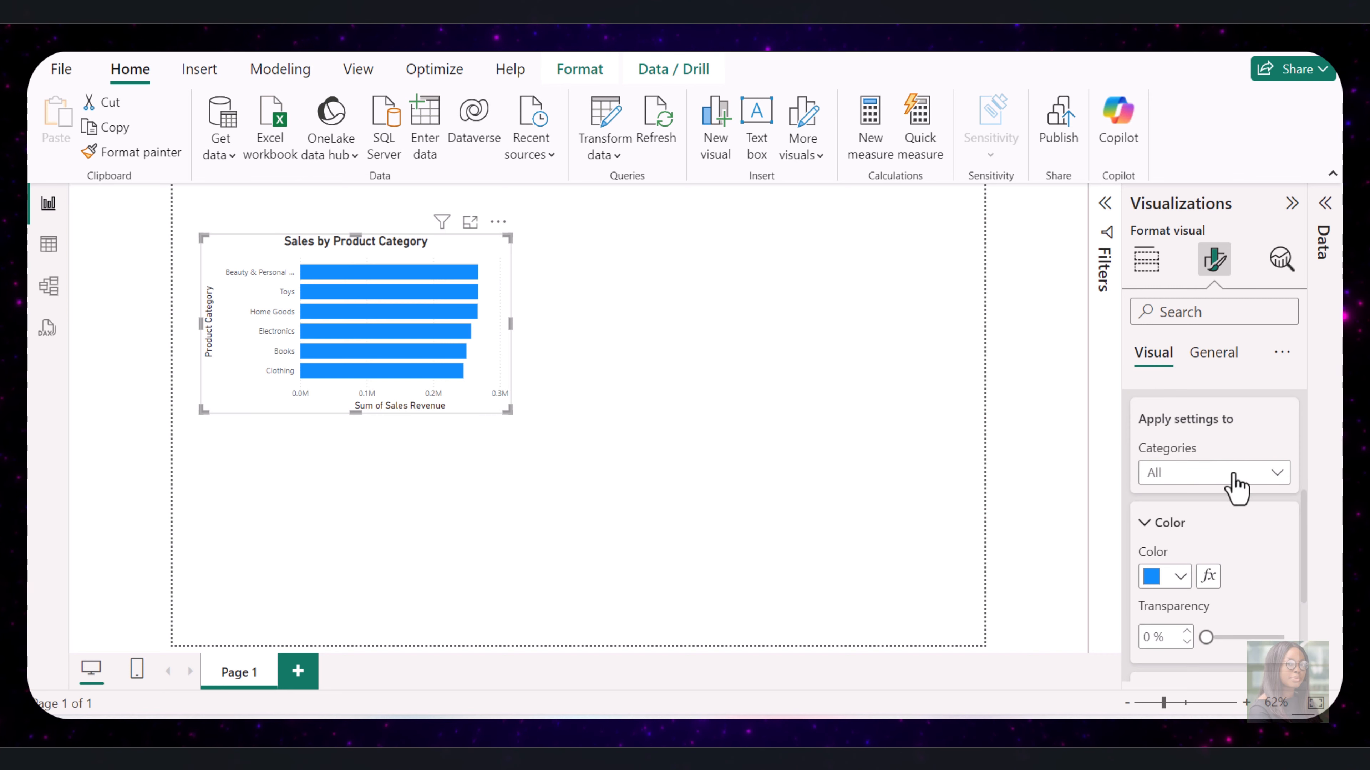
left_click(1276, 476)
left_click(1272, 473)
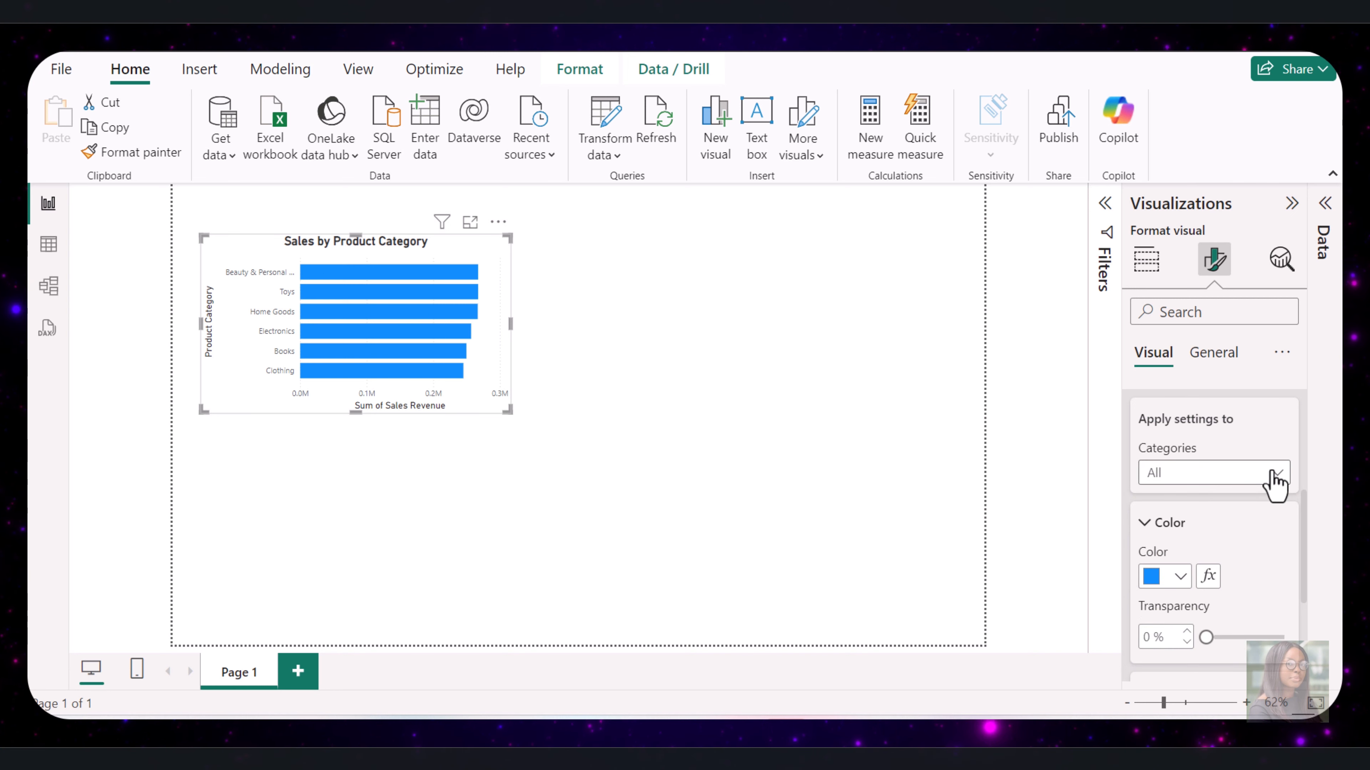
left_click(1275, 475)
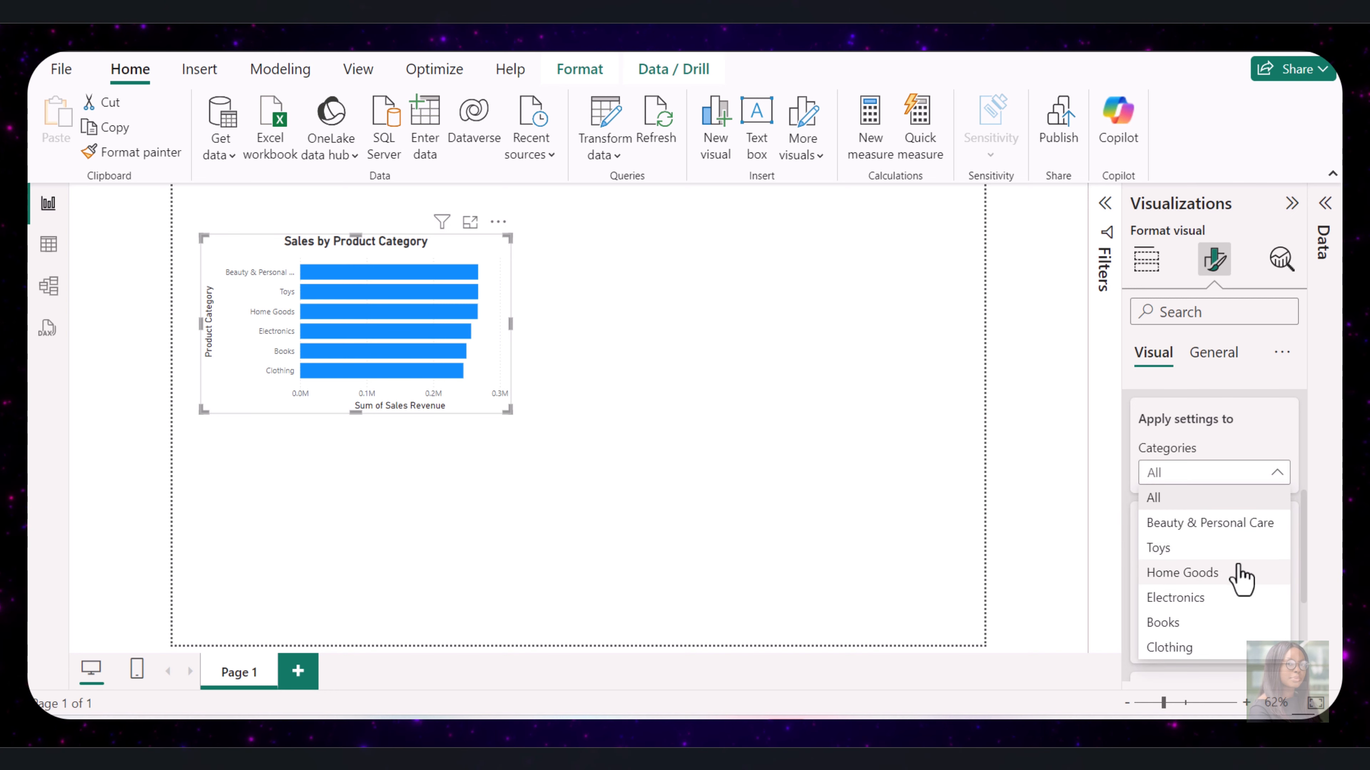
left_click(1238, 524)
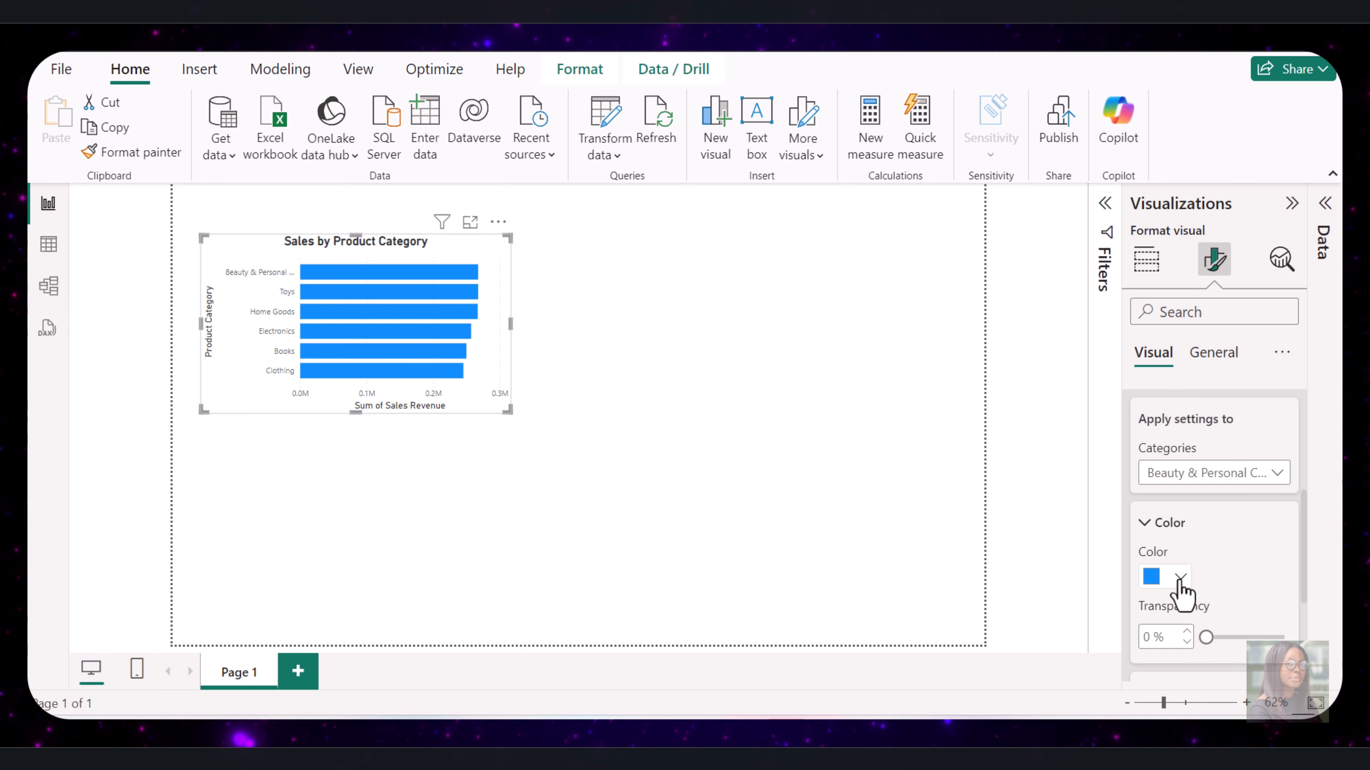
left_click(1151, 568)
left_click(1099, 532)
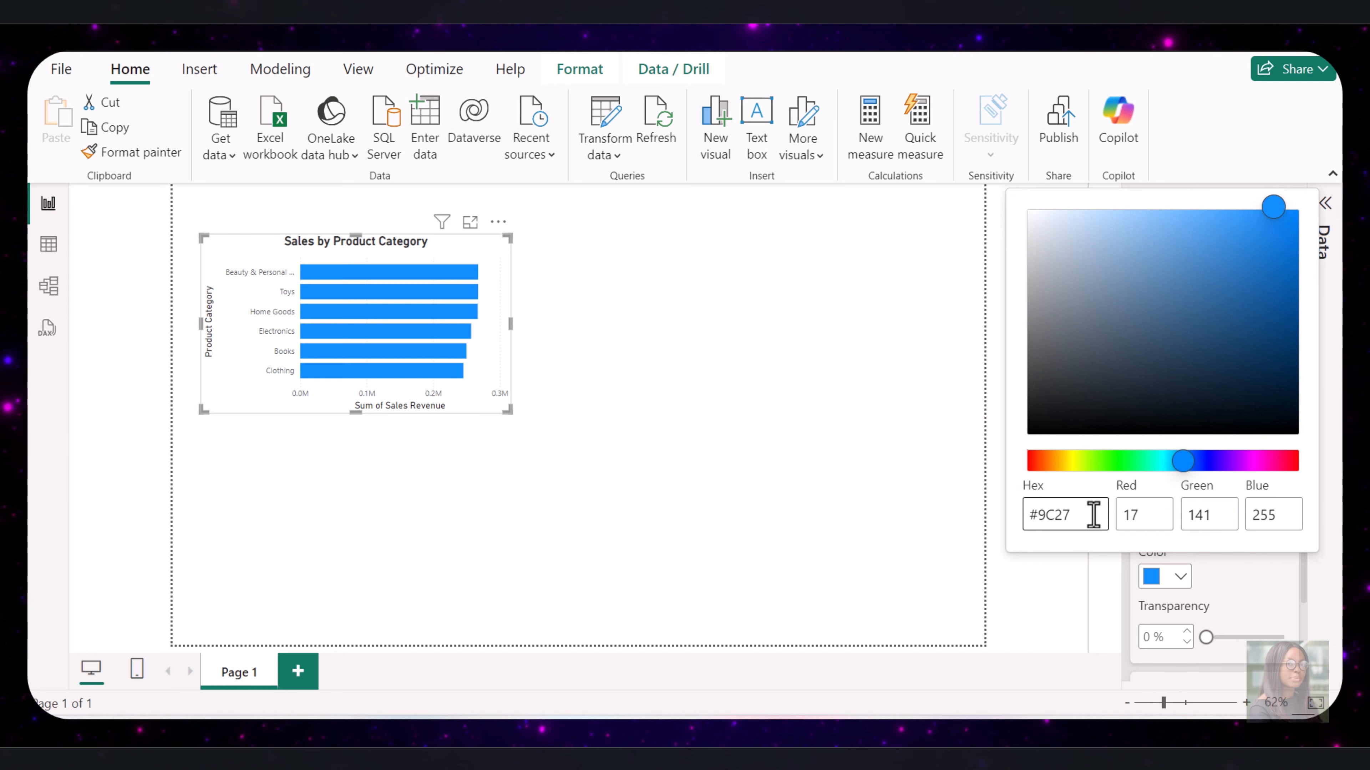
type("B0")
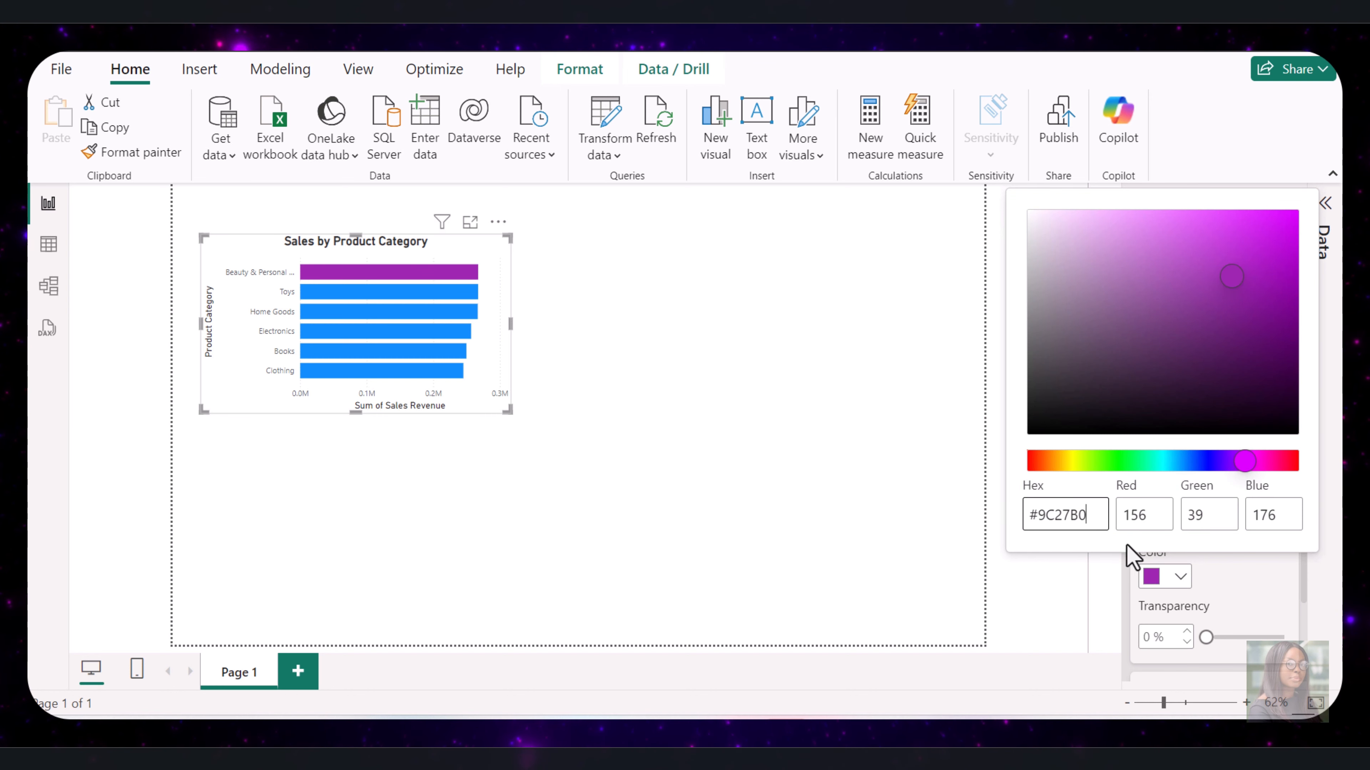
left_click(1249, 558)
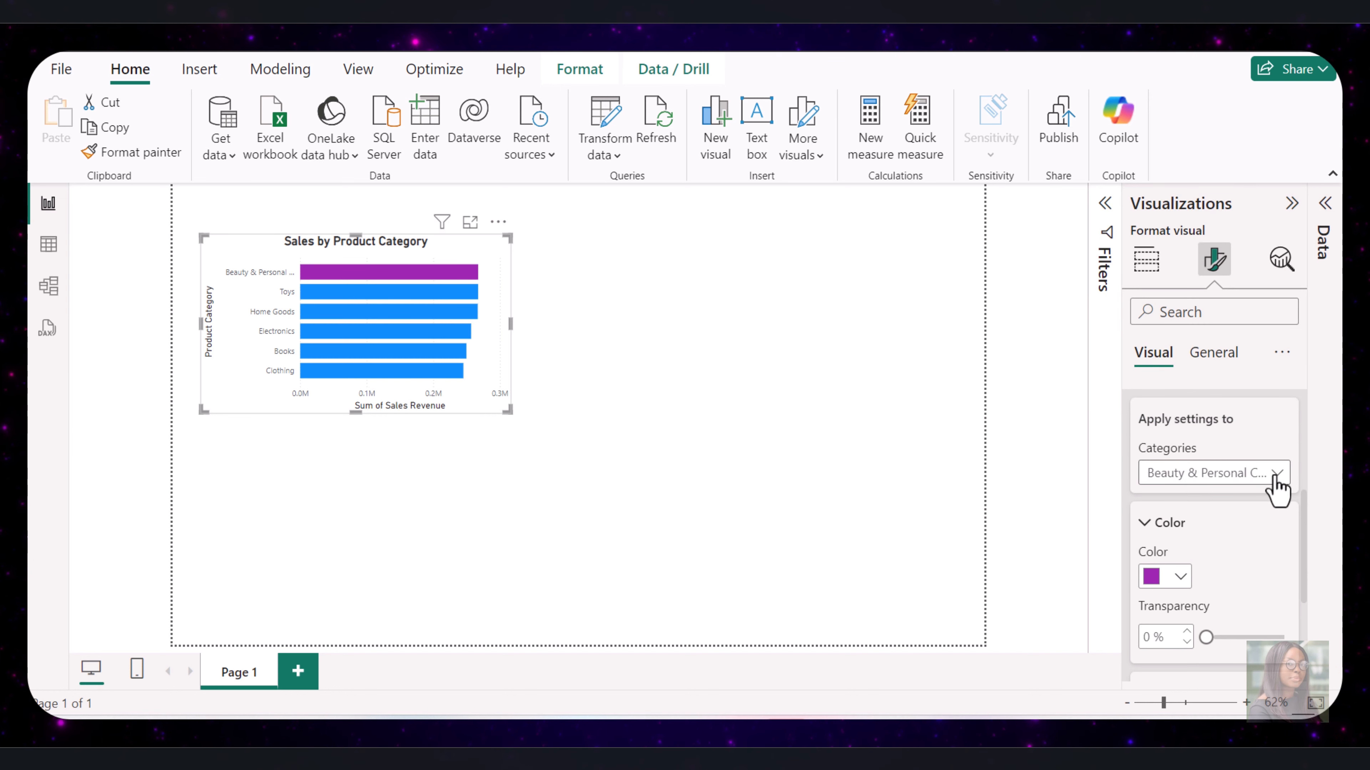
Color the bar chart's Toys bar red, Electronics green, Books brown and Clothing orange
left_click(1274, 478)
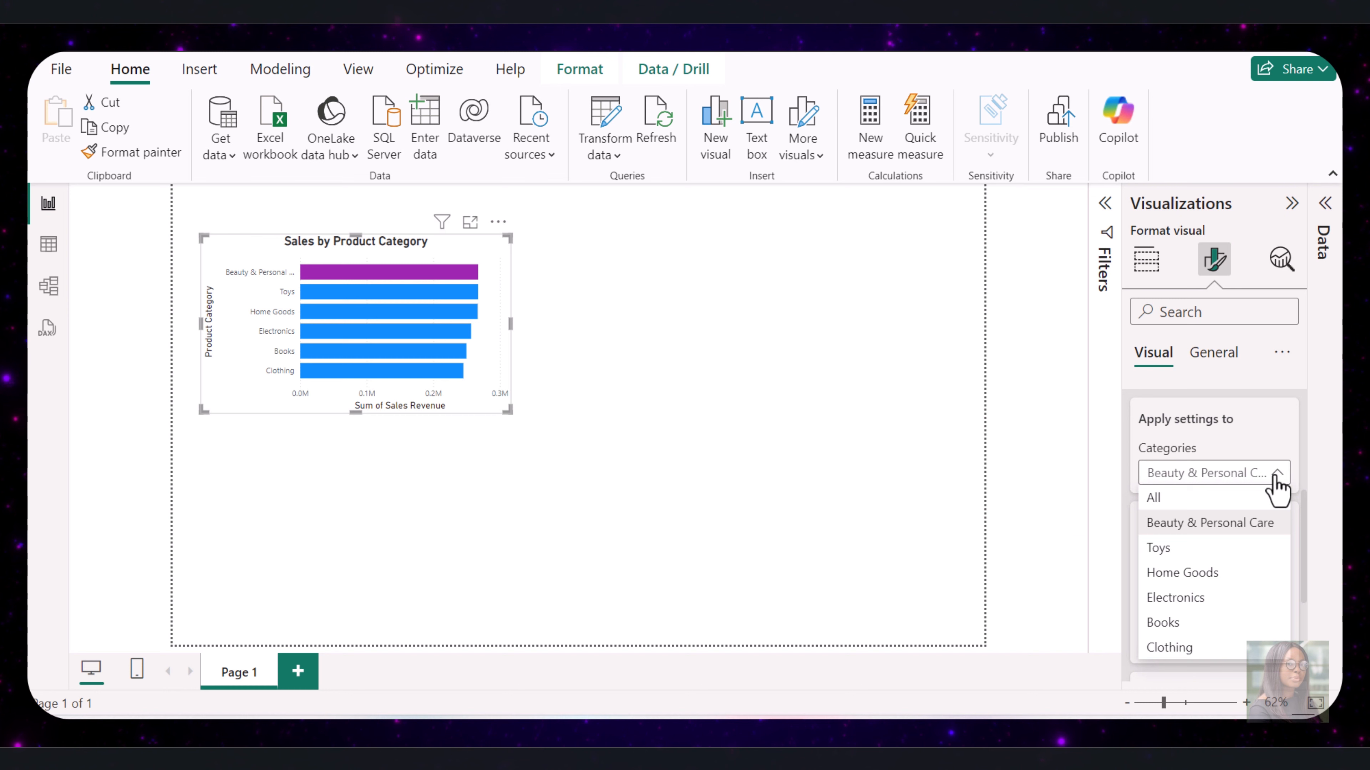
left_click(1203, 549)
left_click(1181, 579)
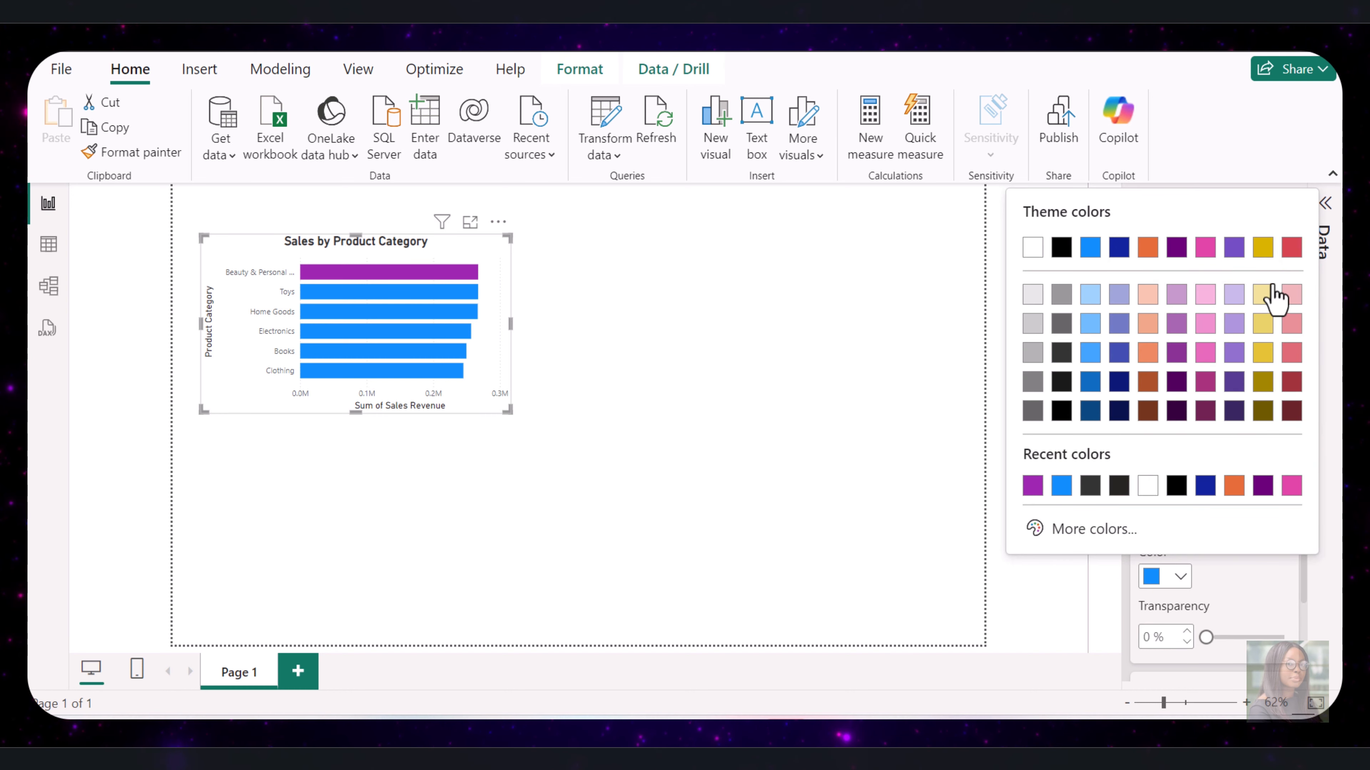
left_click(1290, 296)
left_click(1277, 474)
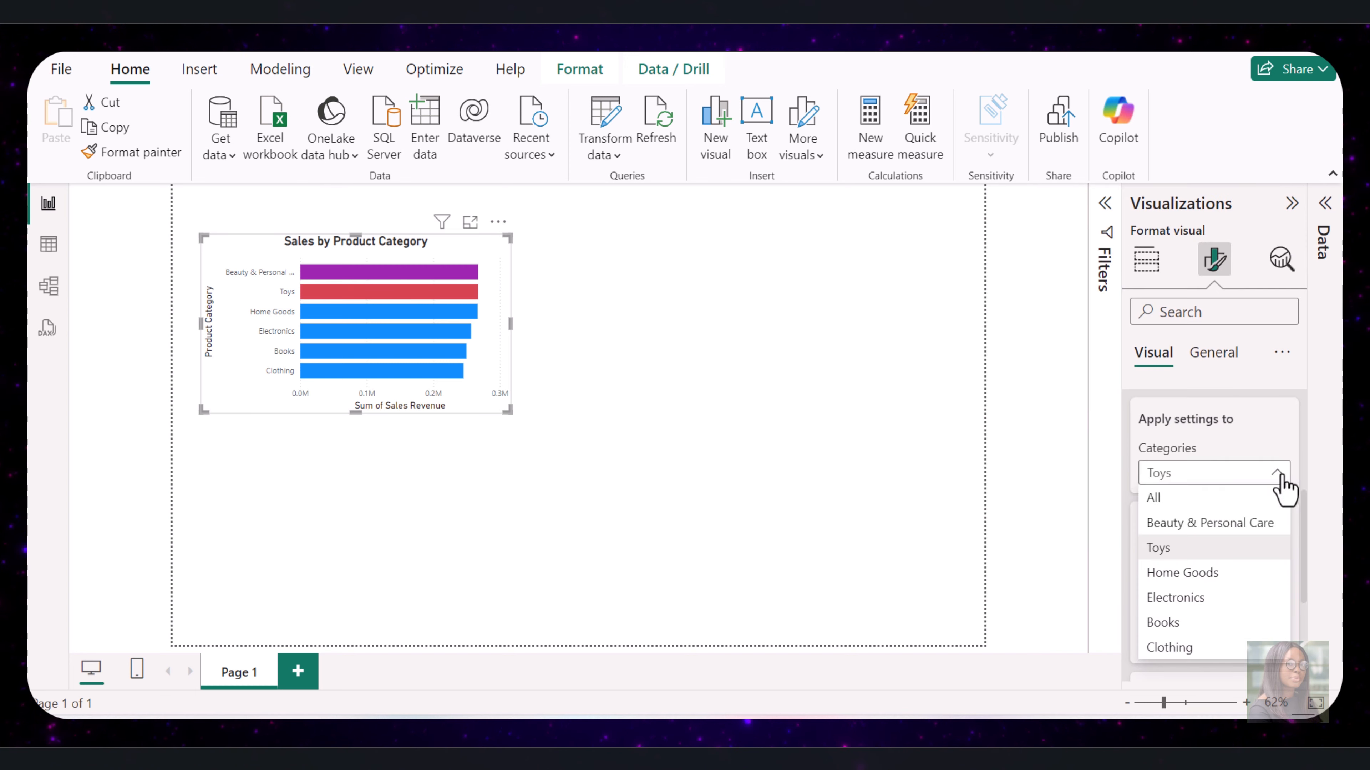
left_click(1224, 573)
left_click(1270, 473)
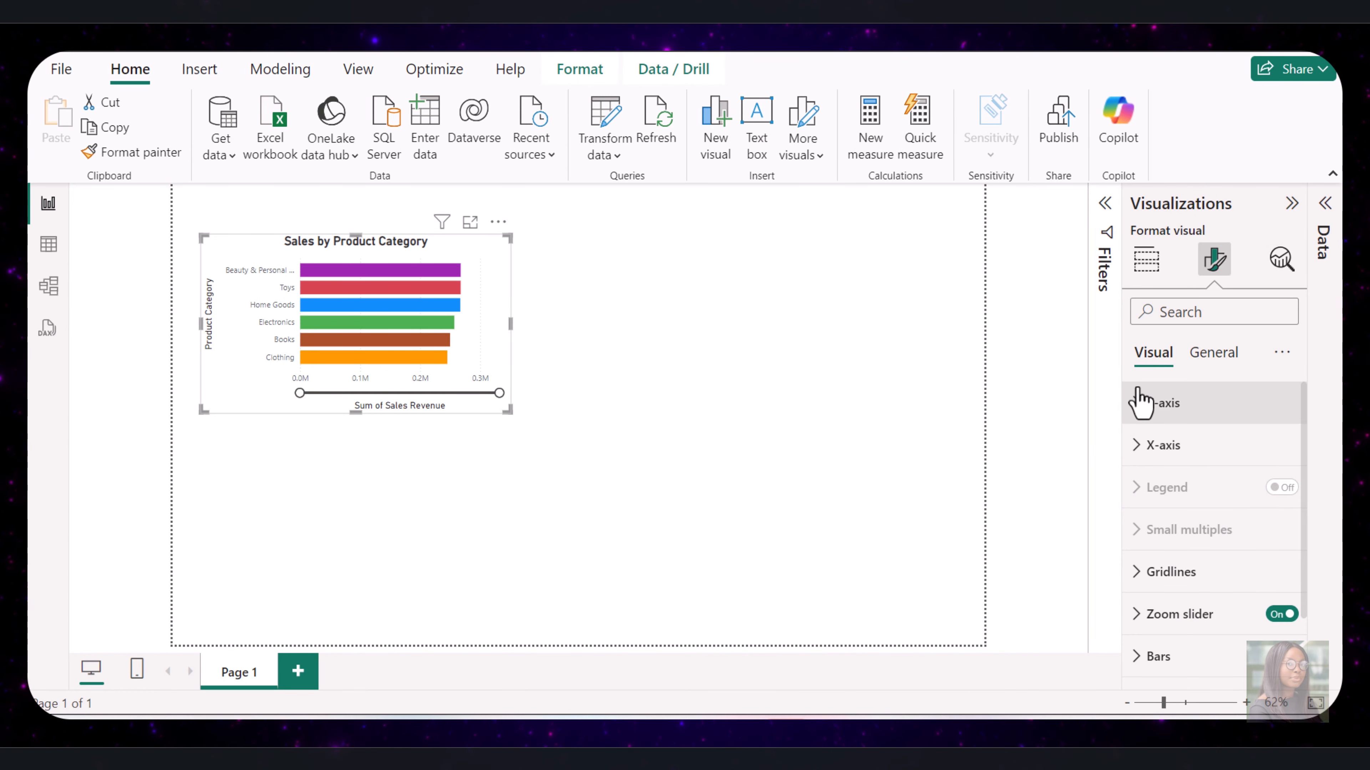
Turn off the Y-axis title of the bar chart
left_click(1147, 404)
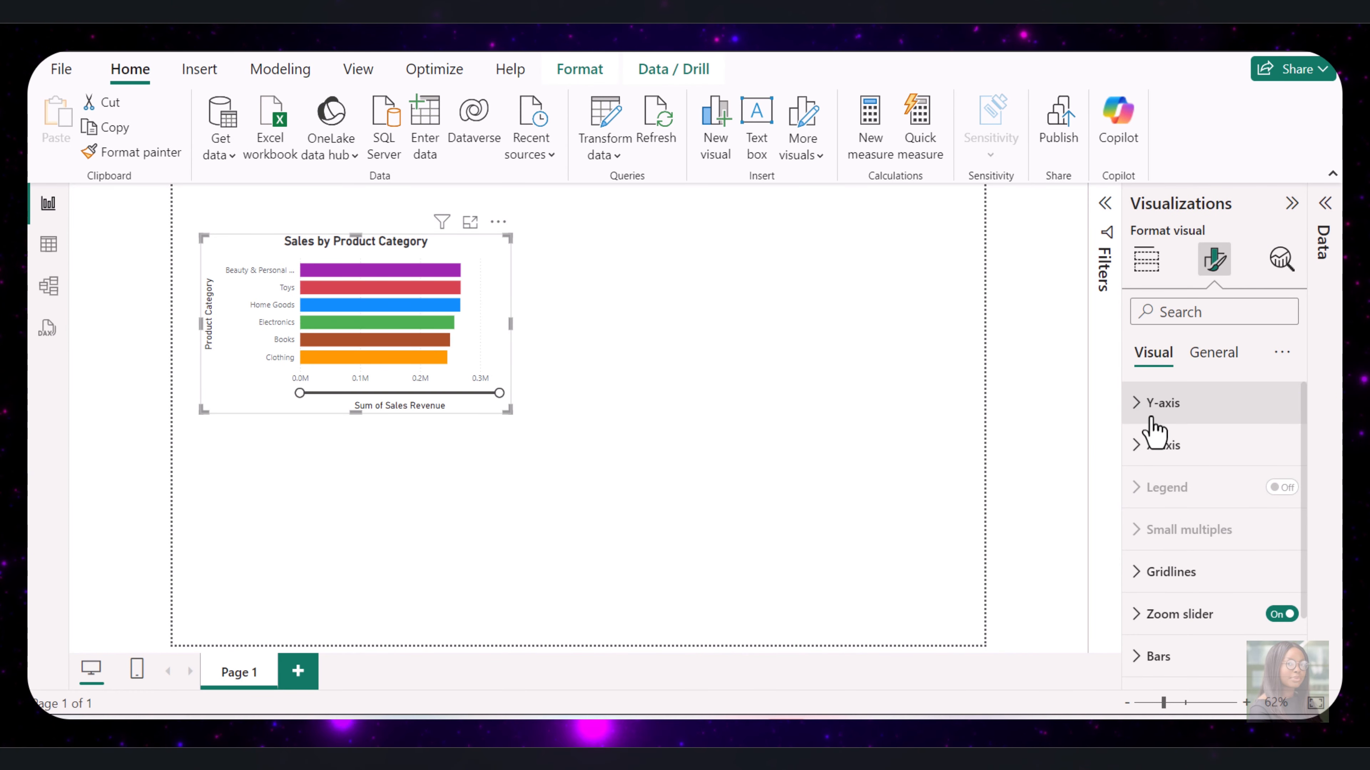
scroll(1219, 475, "down", 1)
scroll(1223, 475, "down", 2)
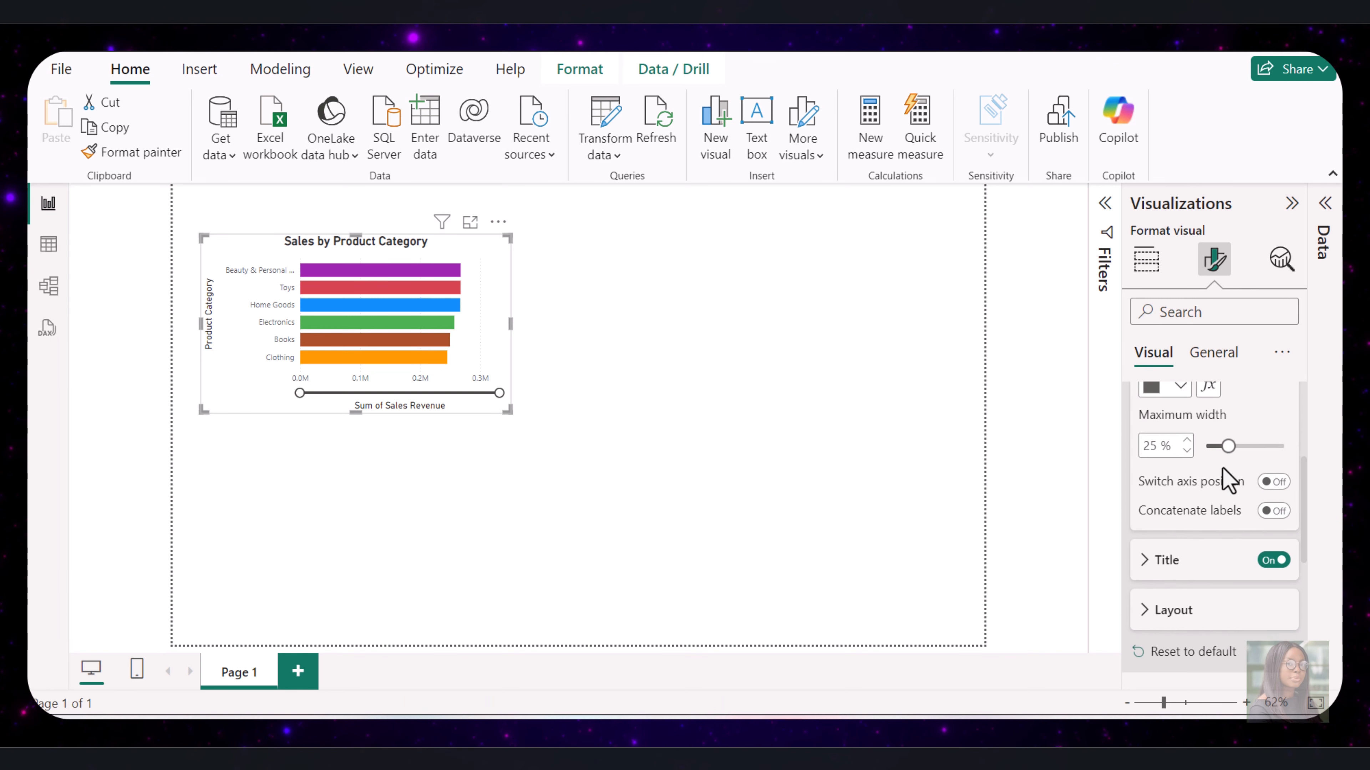
left_click(1269, 561)
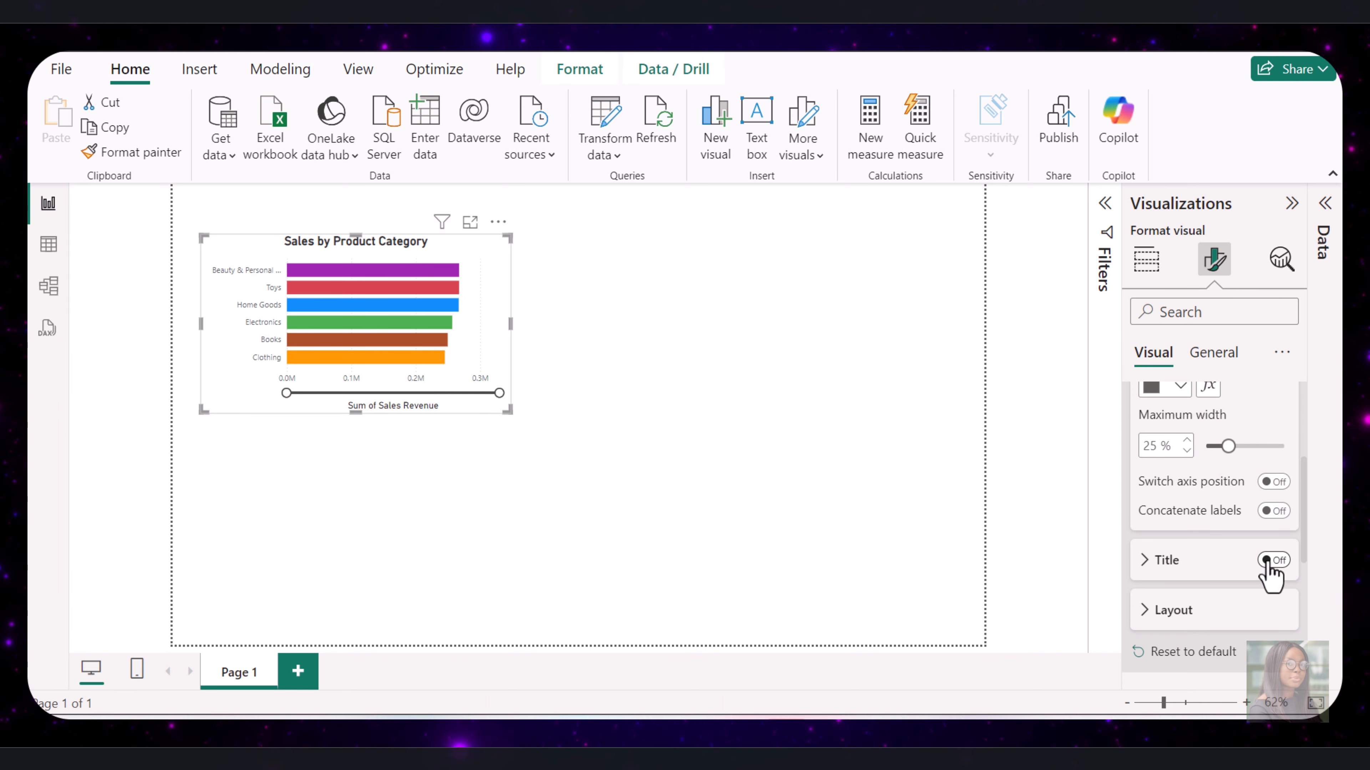
Set the color of the Y-axis category labels to #333333 and increase their font size
scroll(1216, 518, "up", 2)
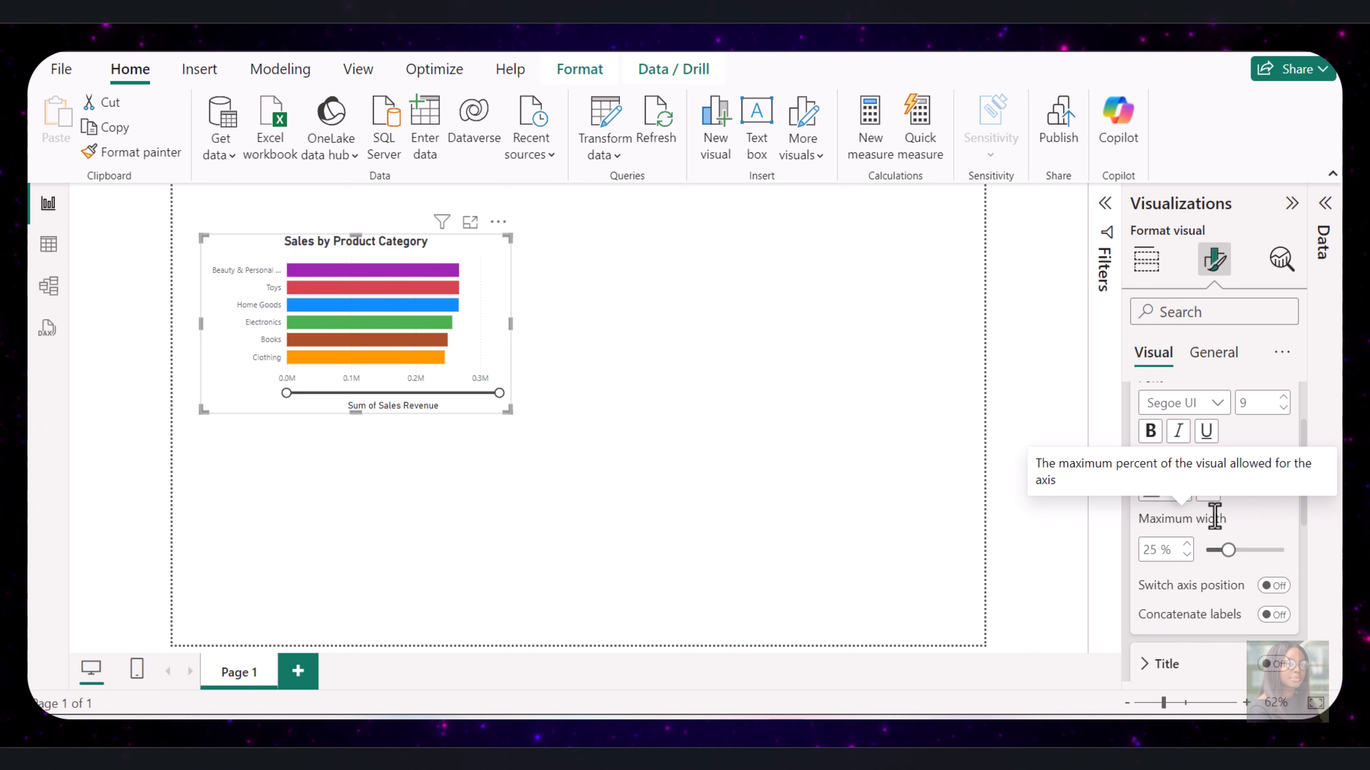
left_click(1173, 489)
left_click(1051, 441)
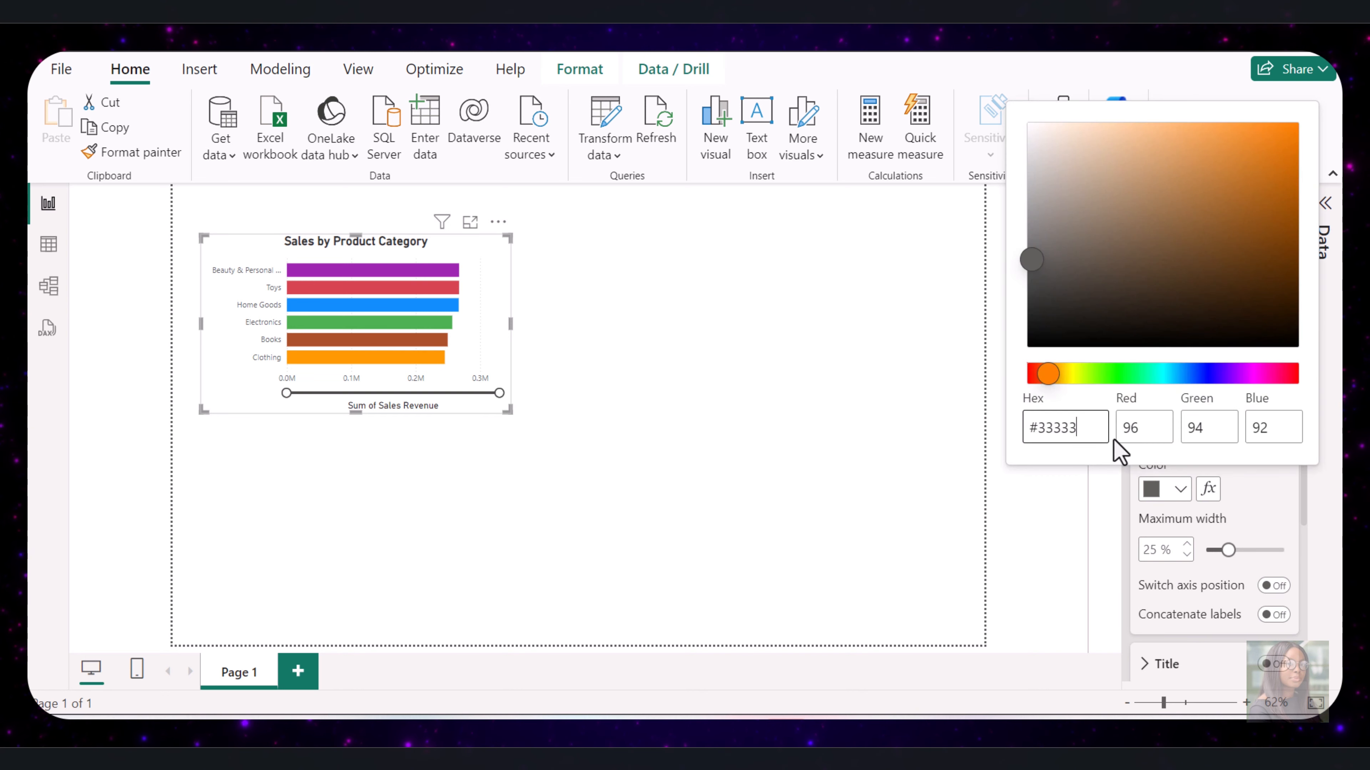
left_click(1085, 487)
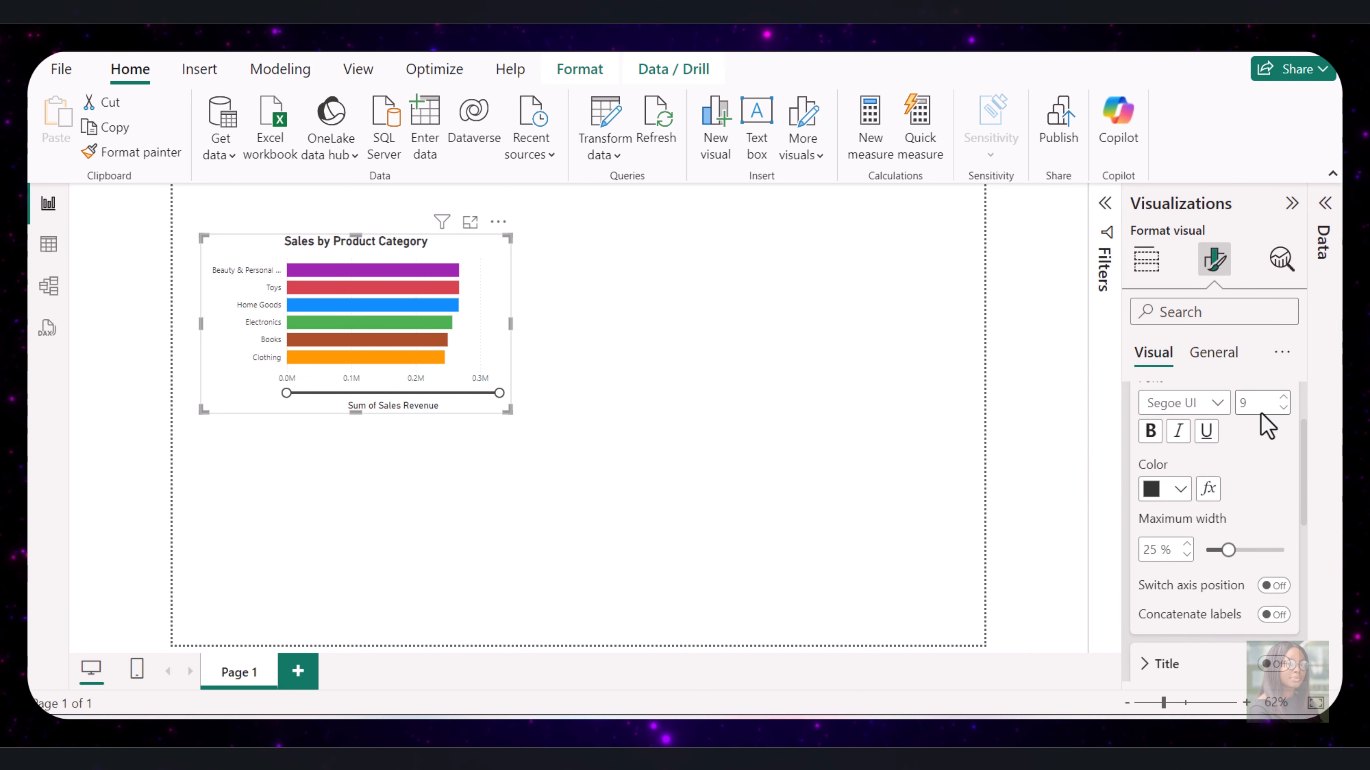
left_click(1286, 399)
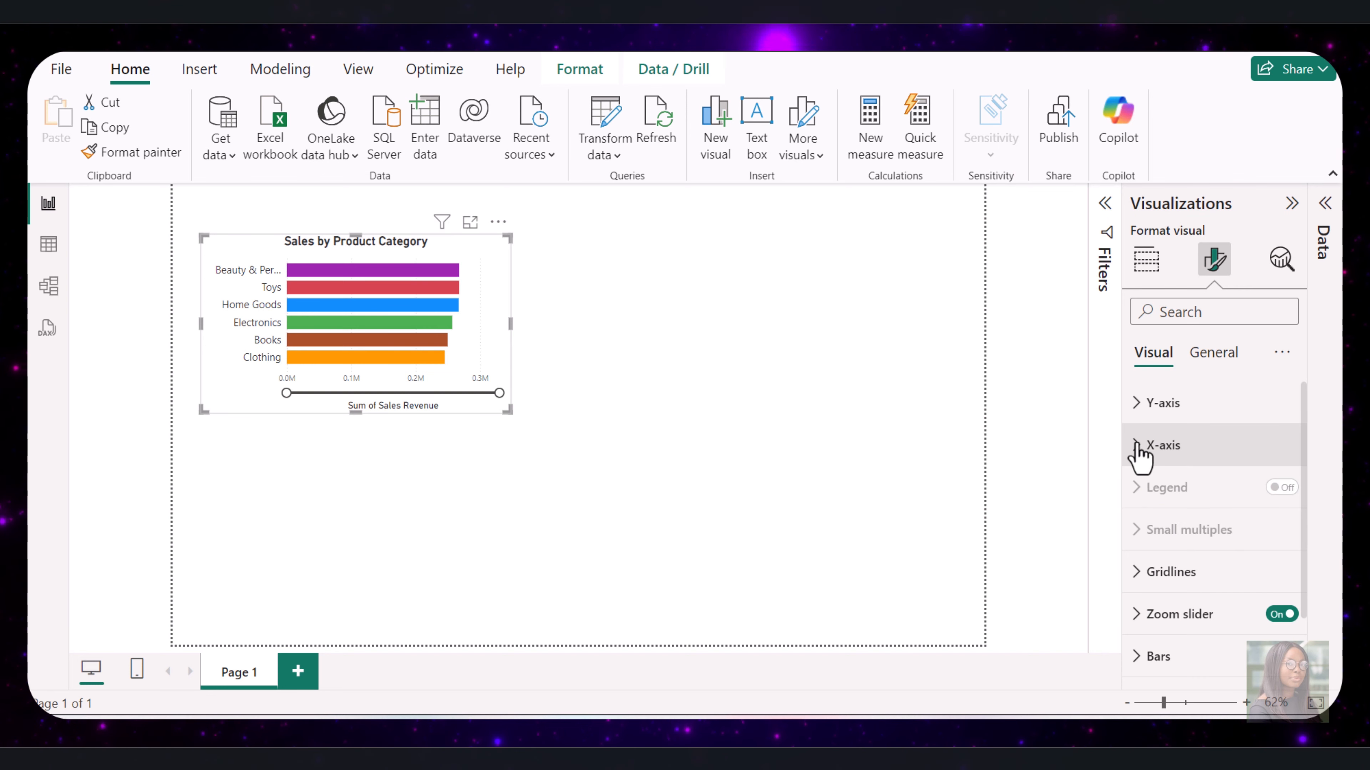
Turn off the X-axis title of the bar chart
left_click(1139, 453)
scroll(1156, 488, "down", 3)
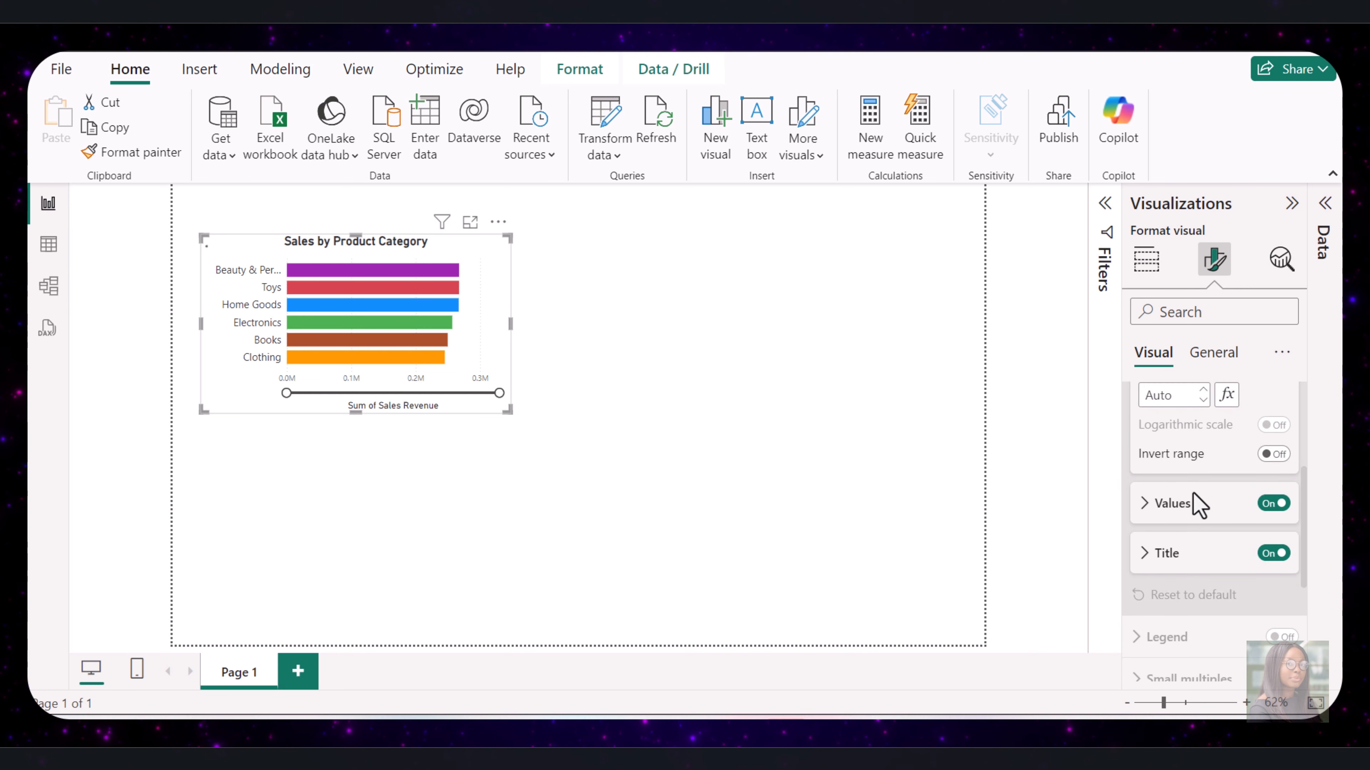
left_click(1275, 554)
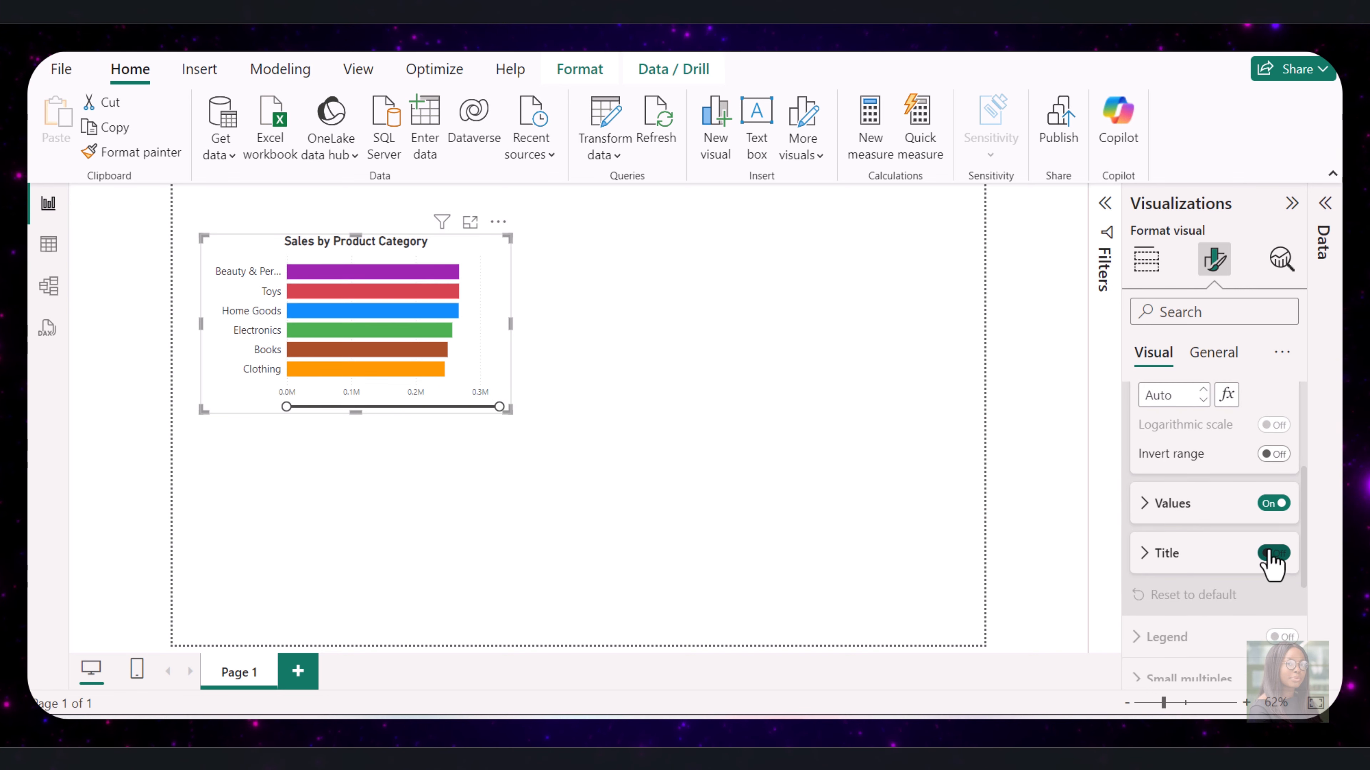
Set the color of the bar chart's X-axis values to #333333
left_click(1144, 503)
scroll(1159, 534, "down", 2)
left_click(1176, 541)
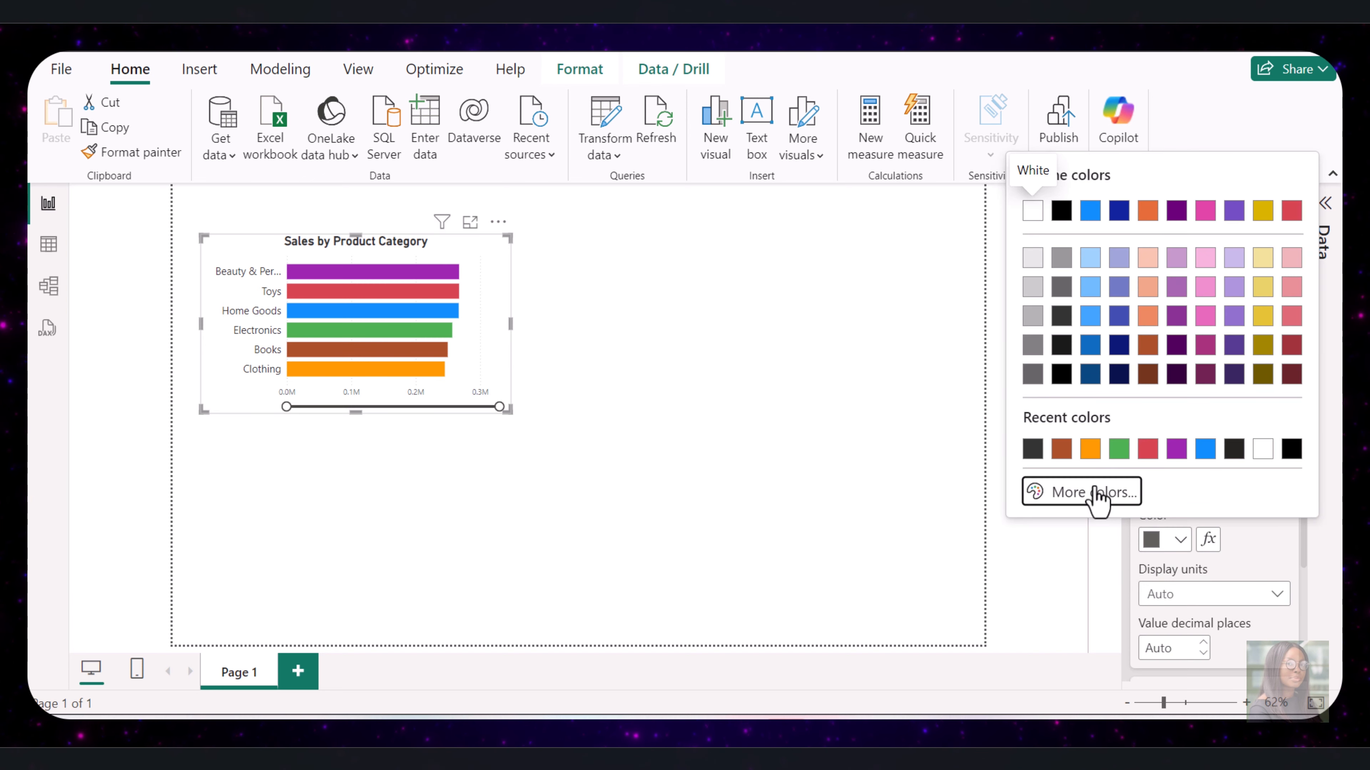
left_click(1095, 491)
type("#333333")
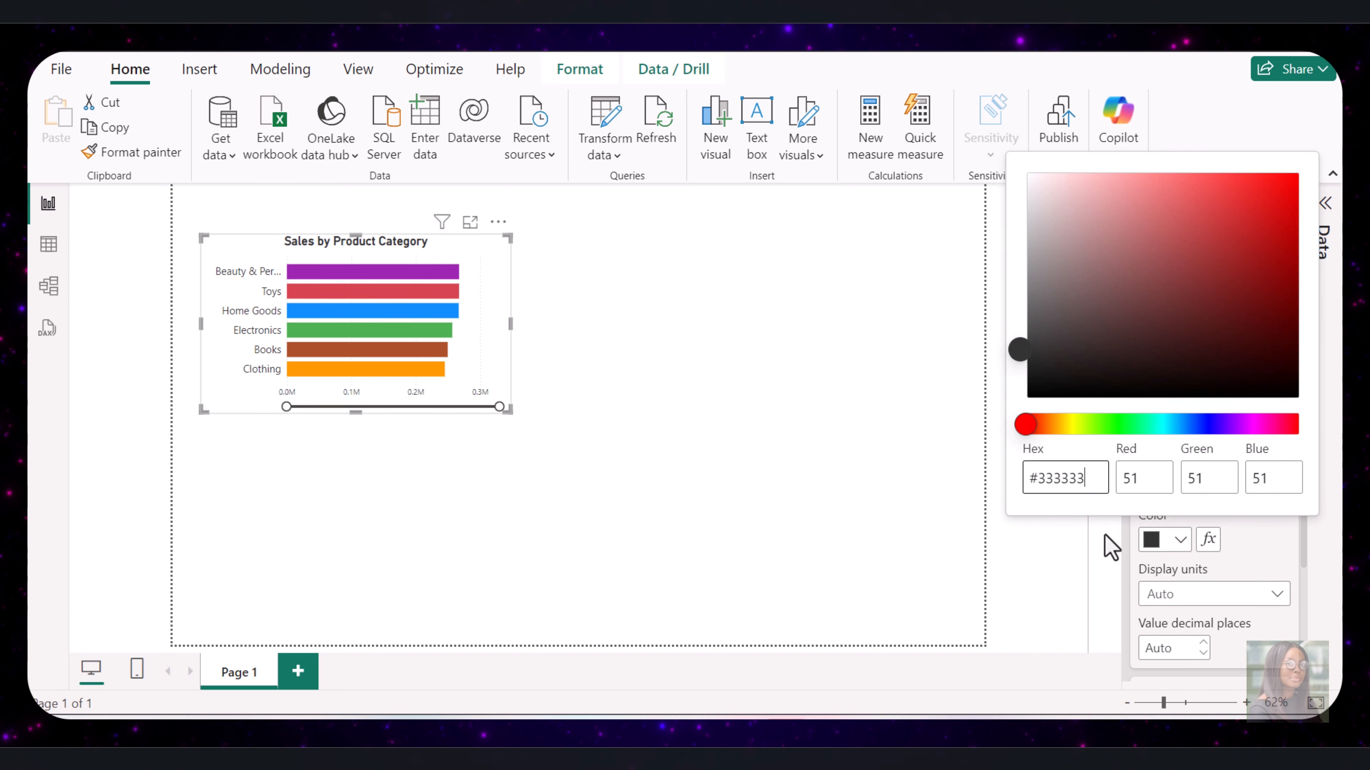
left_click(1104, 536)
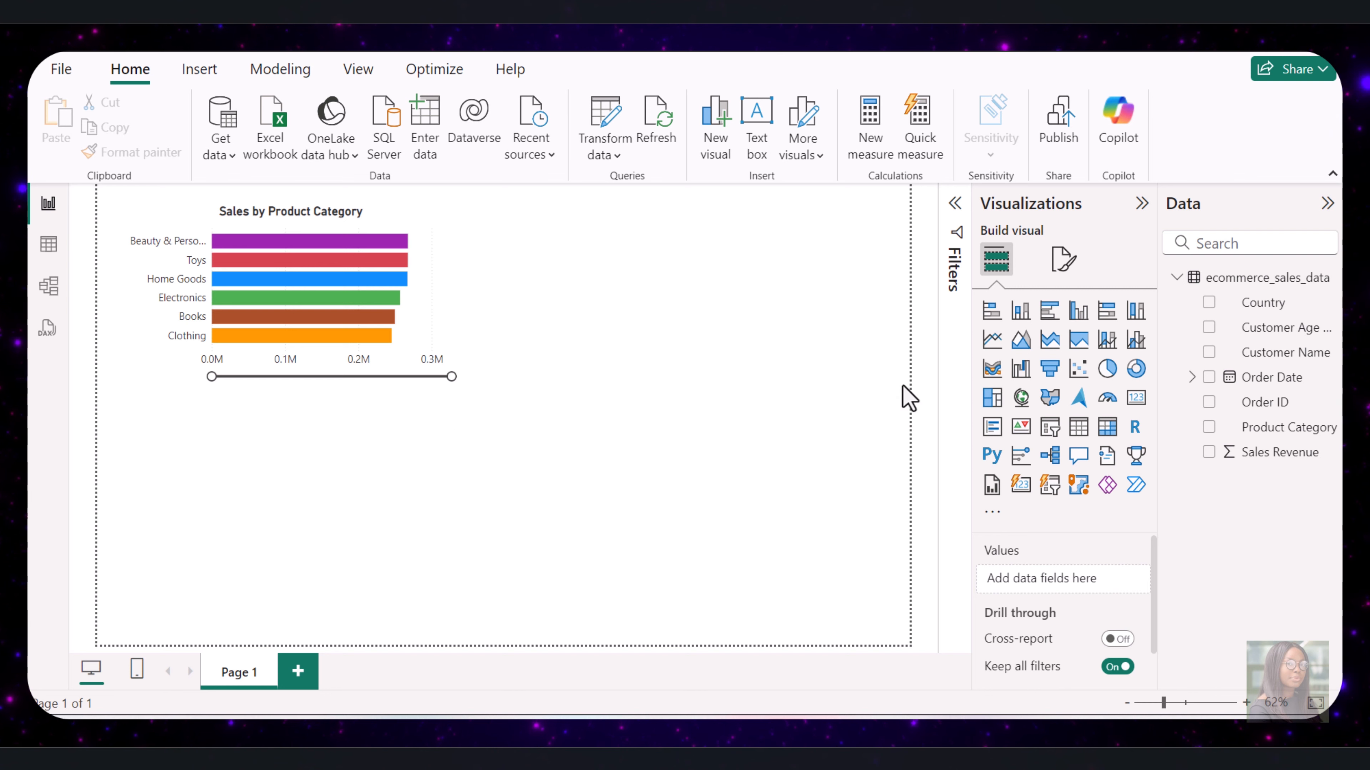
Add a donut chart with Customer Age Group as the legend and the distinct count of Order ID as the values
left_click(1136, 368)
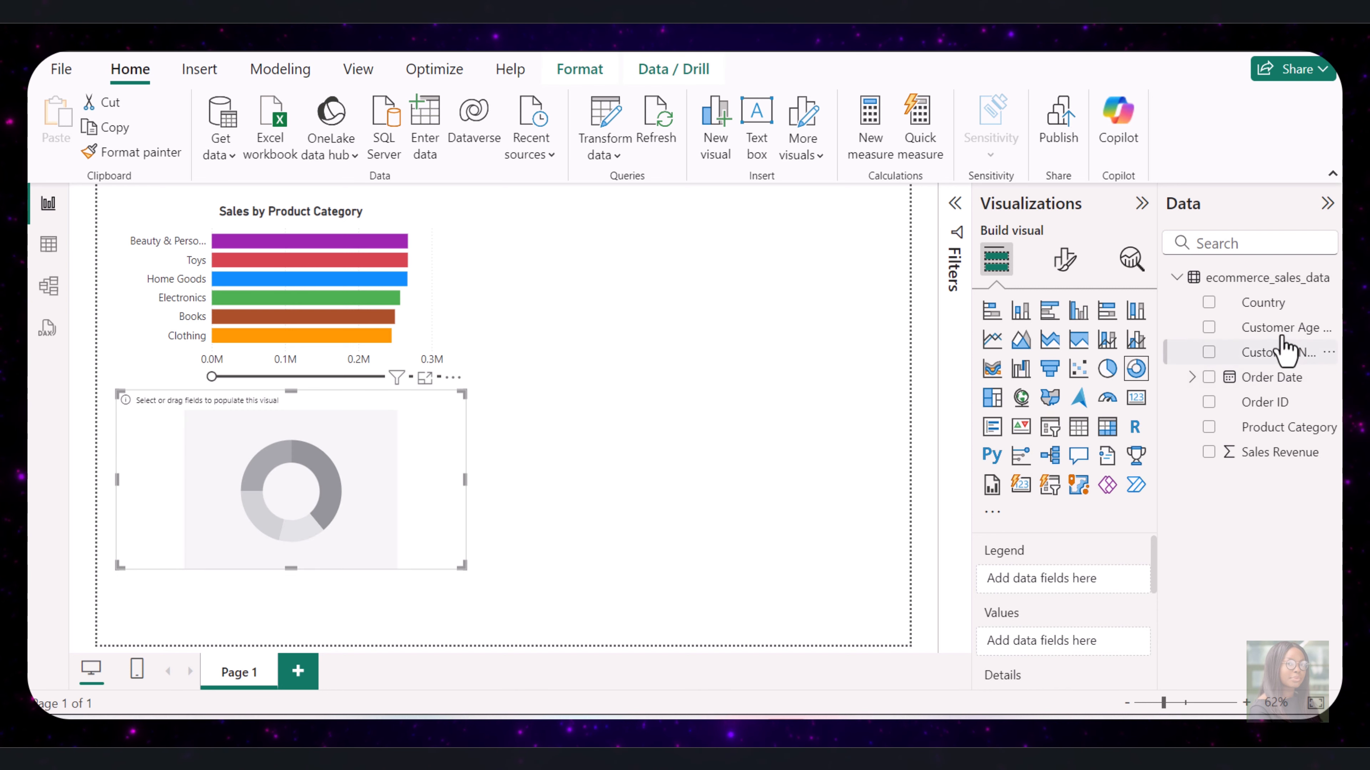
left_click_drag(1286, 337, 1100, 582)
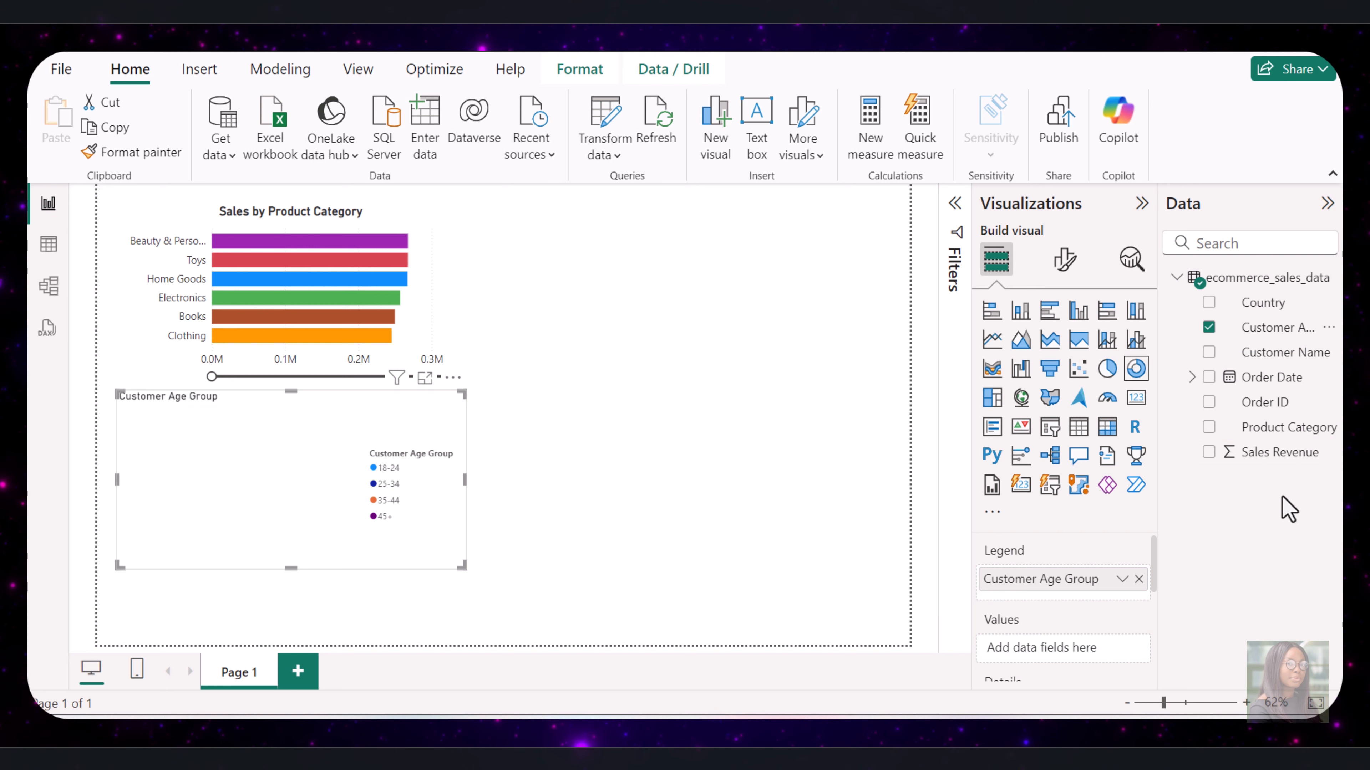
left_click_drag(1265, 404, 1130, 675)
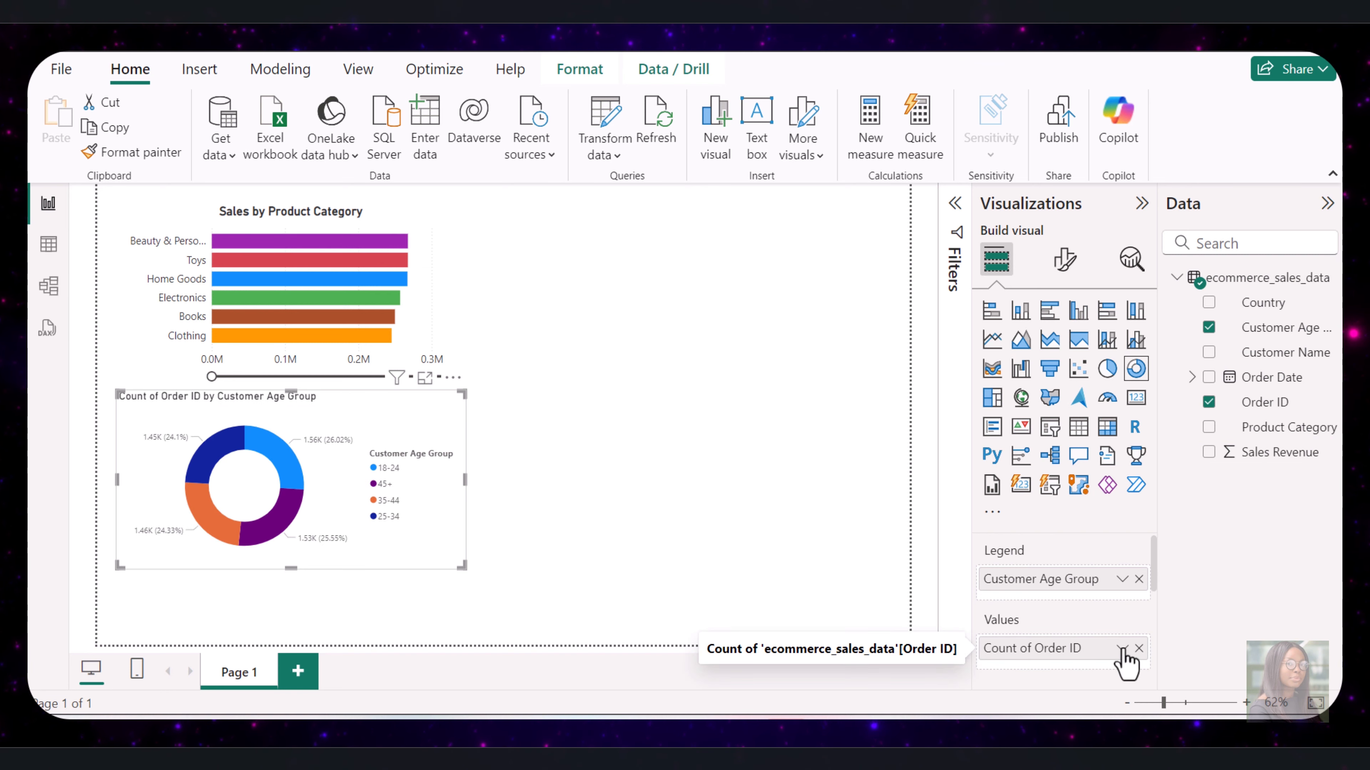
left_click(1122, 648)
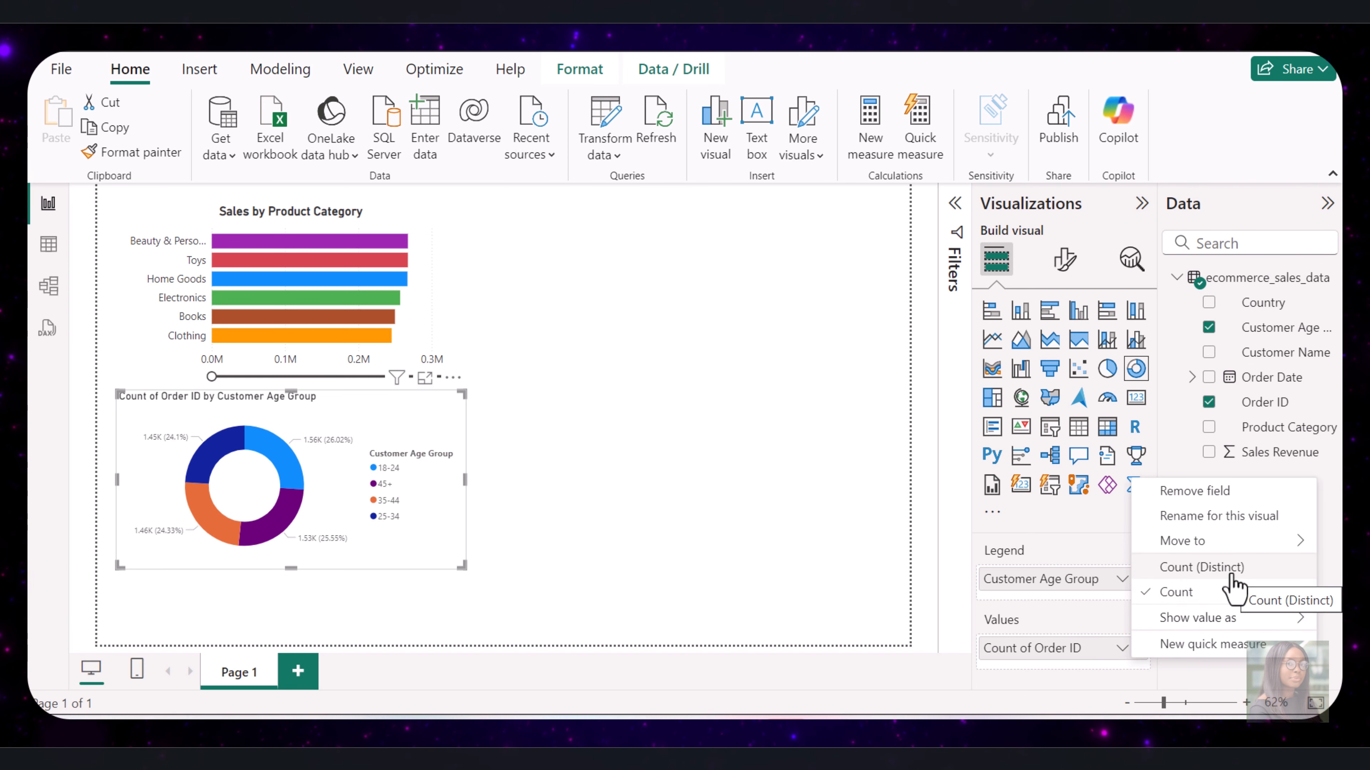
left_click(1217, 562)
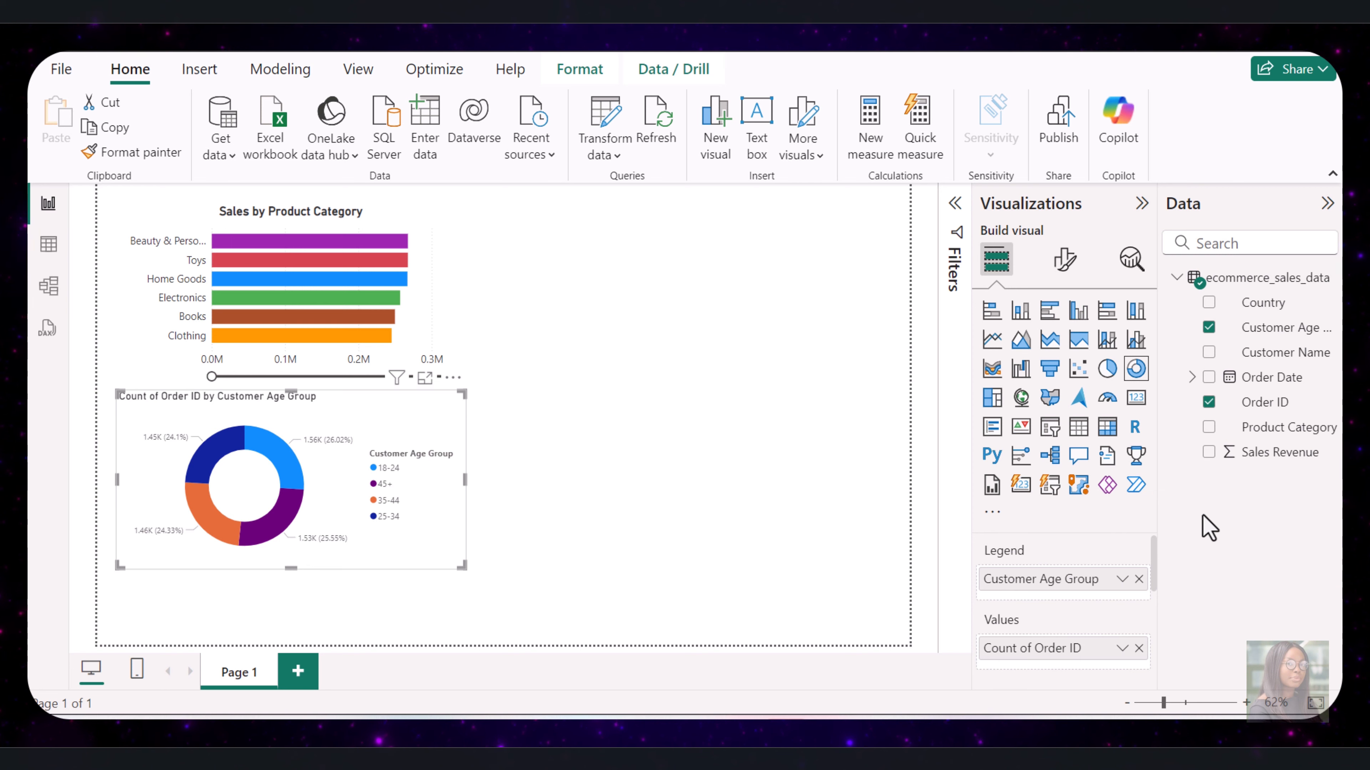
Shorten the donut chart's title text to "Order ID by Customer Age Group"
left_click(1064, 260)
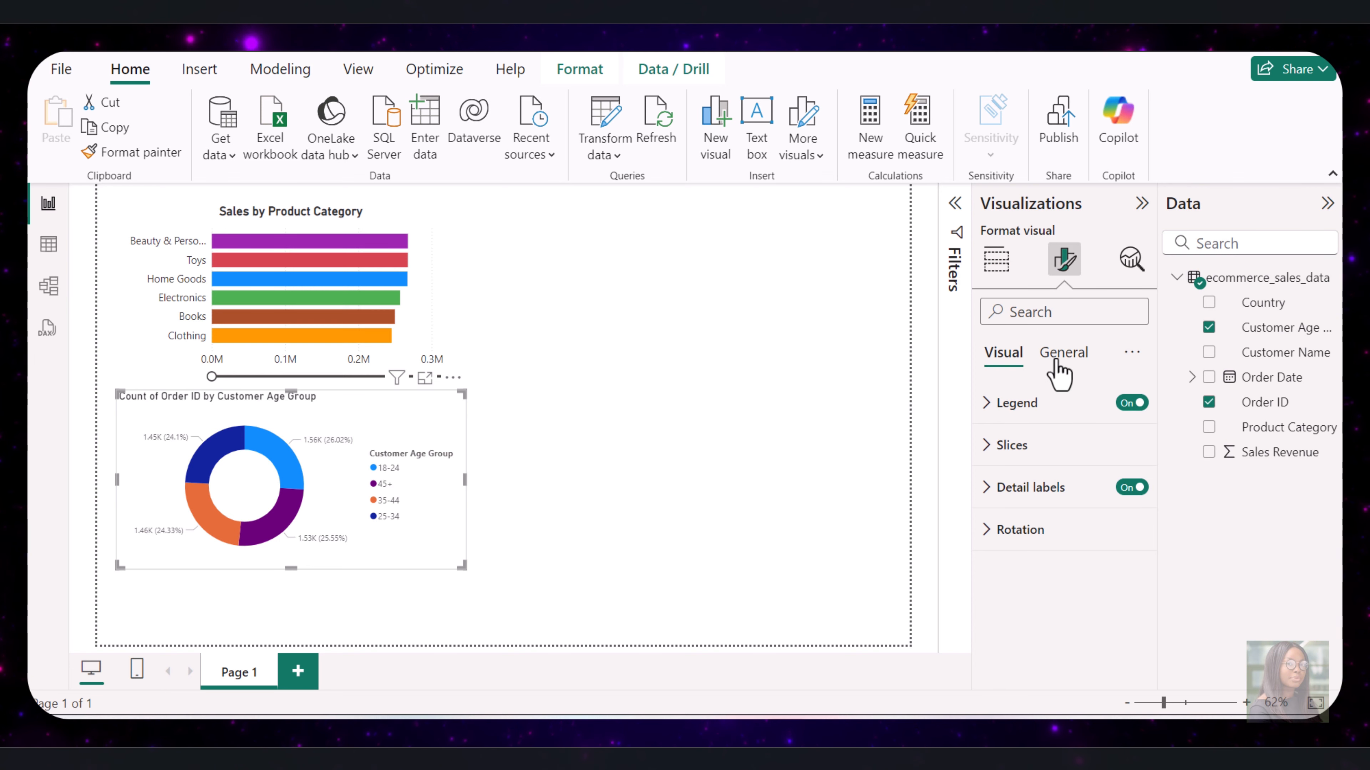
left_click(1063, 356)
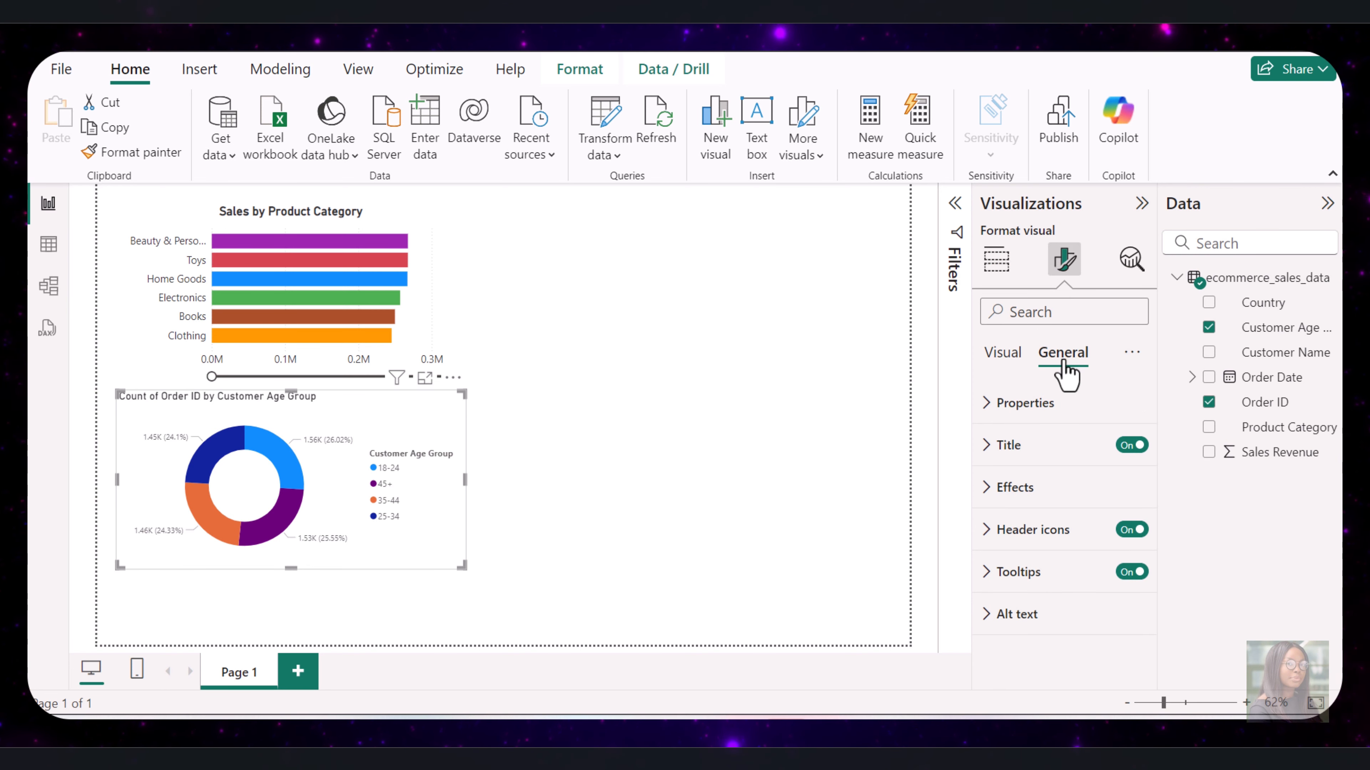
left_click(991, 456)
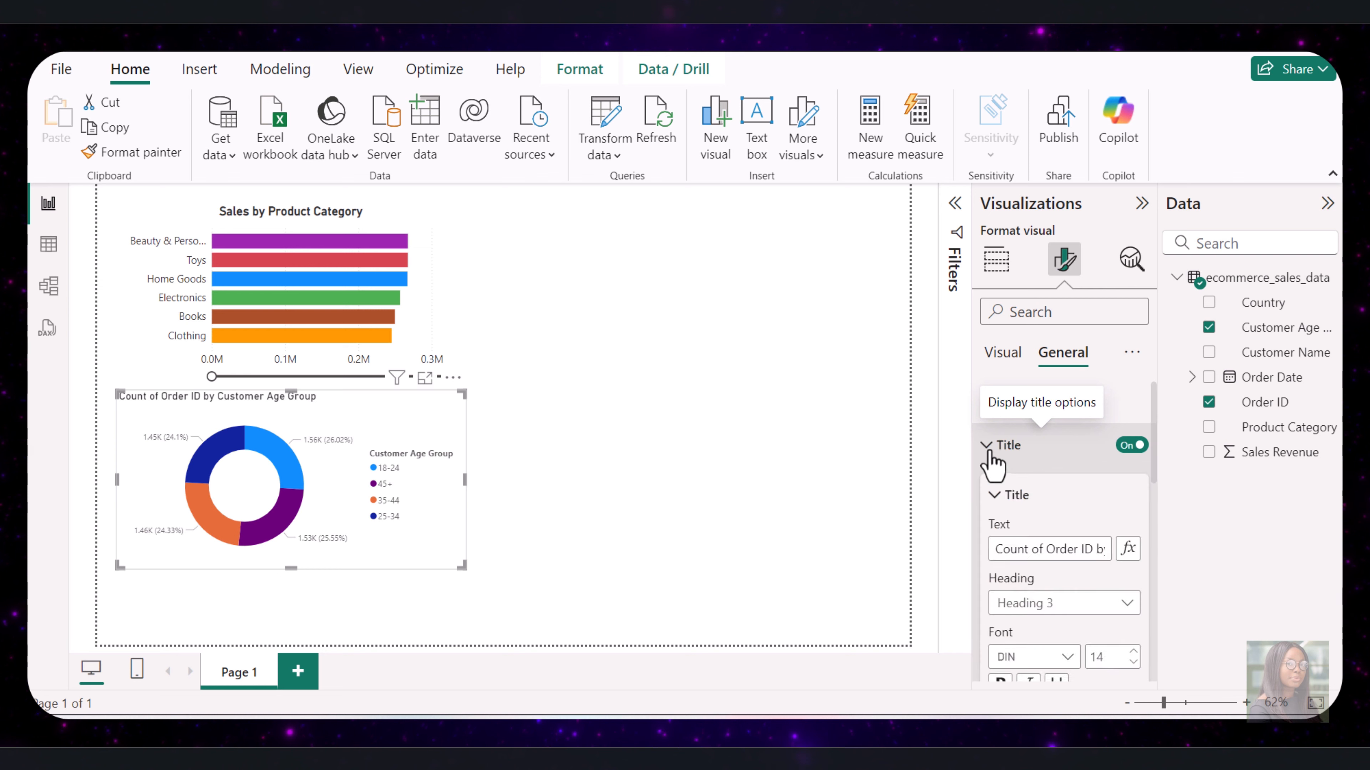
left_click(1046, 554)
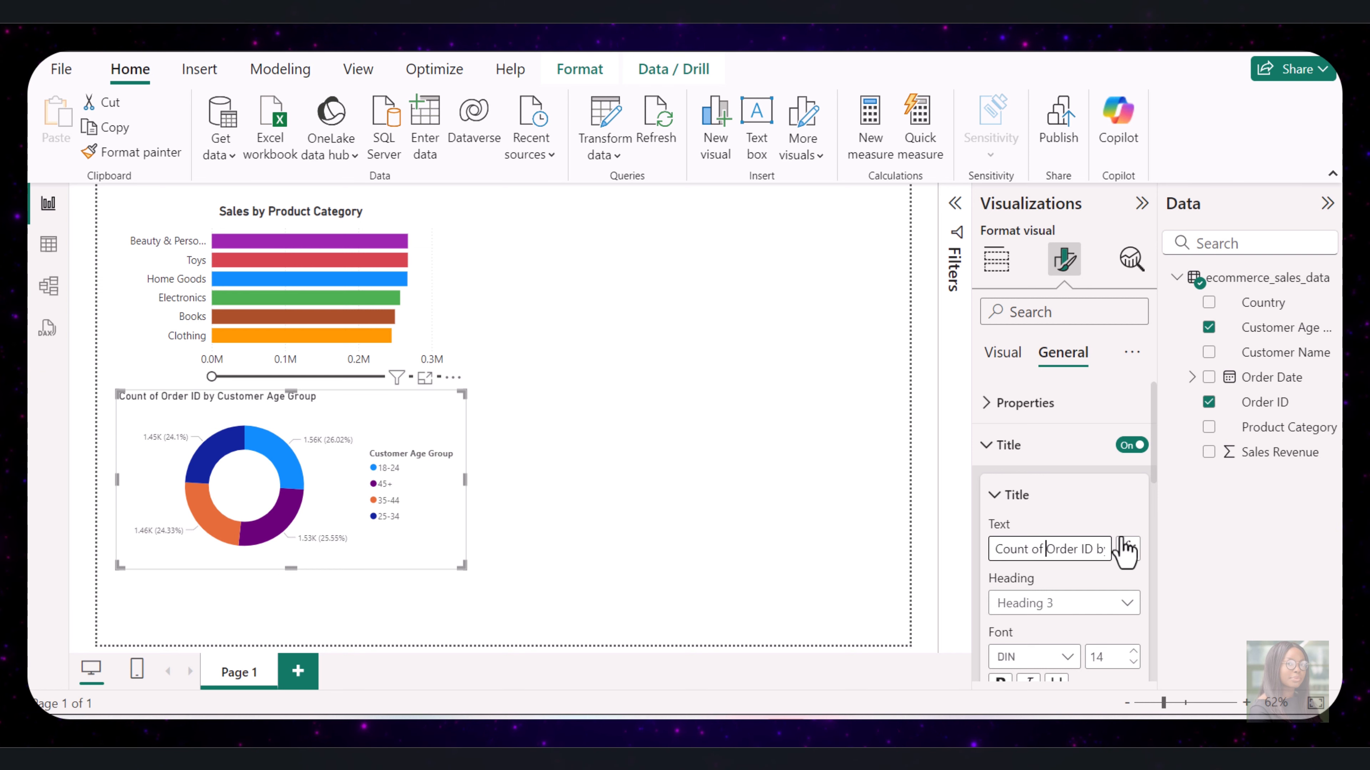
key("BackSpace")
key("BackSpace")
key("BackSpace")
key("BackSpace")
key("BackSpace")
key("BackSpace")
key("BackSpace")
key("BackSpace")
key("BackSpace")
Set the values in the donut chart's detail labels to font size 12 and make them bold
left_click(1013, 354)
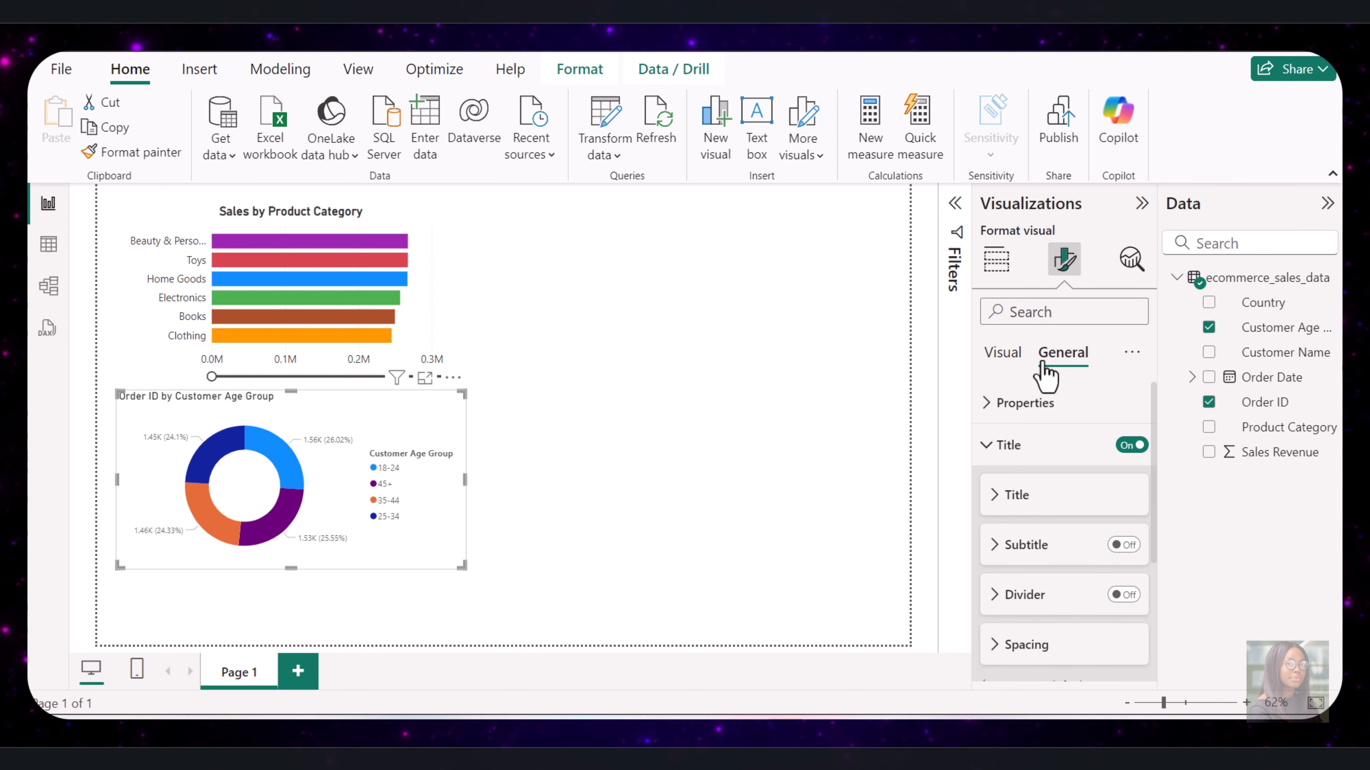
left_click(1004, 353)
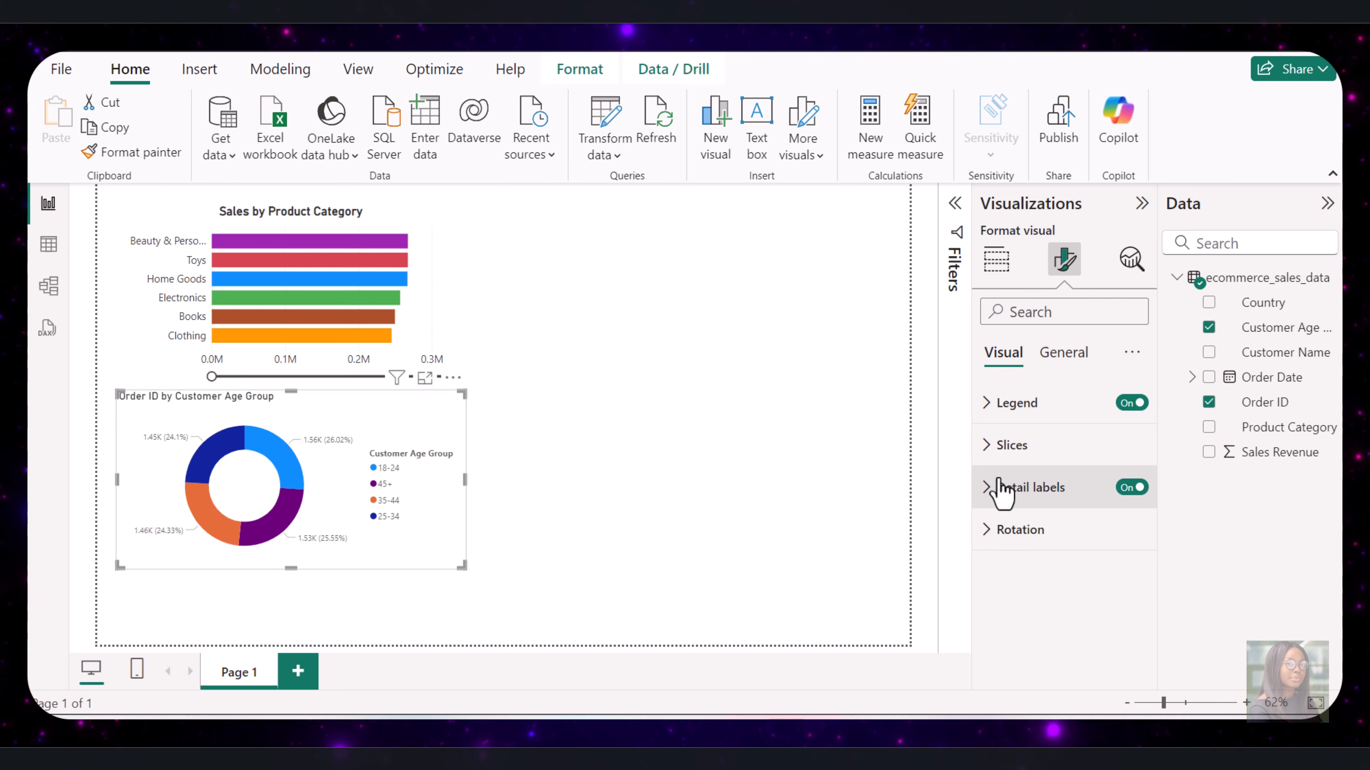
left_click(996, 503)
scroll(1049, 557, "down", 5)
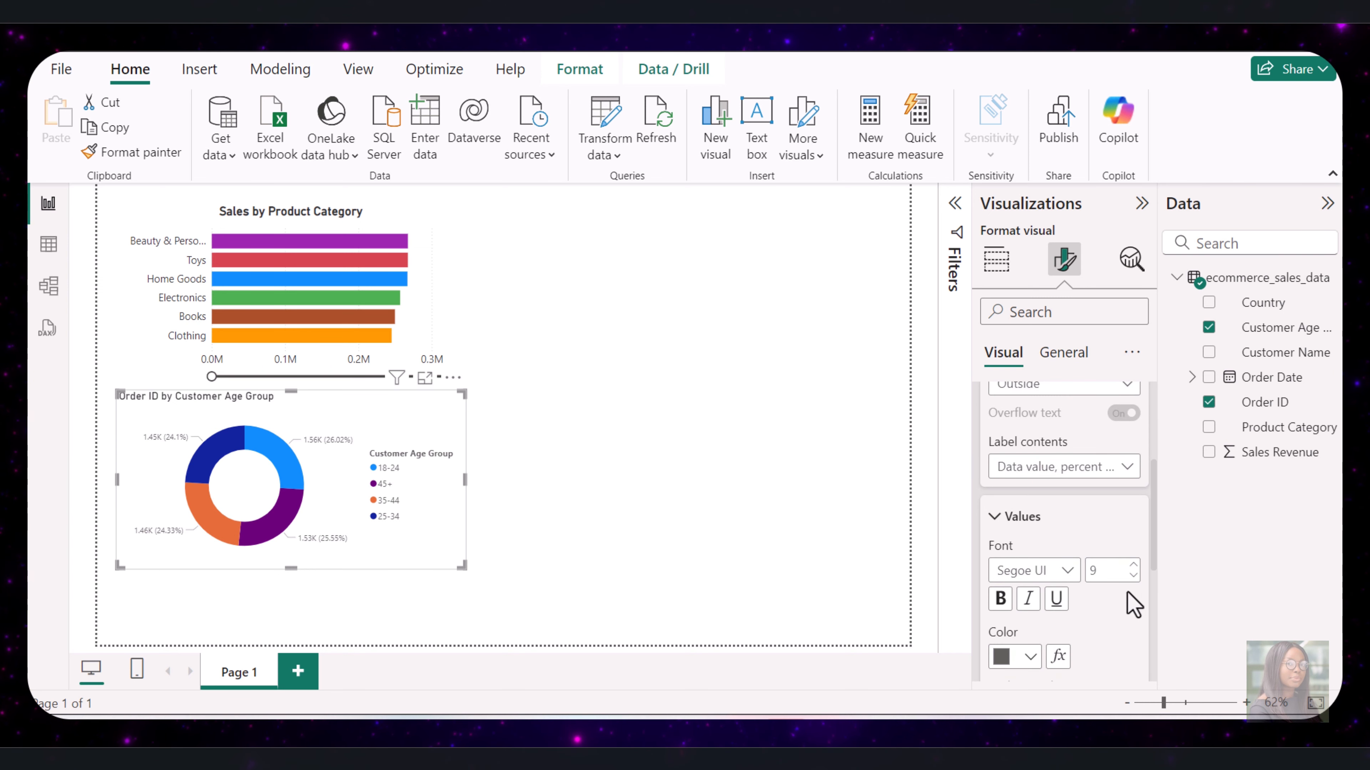
left_click(1132, 565)
left_click(1133, 565)
left_click(1133, 565)
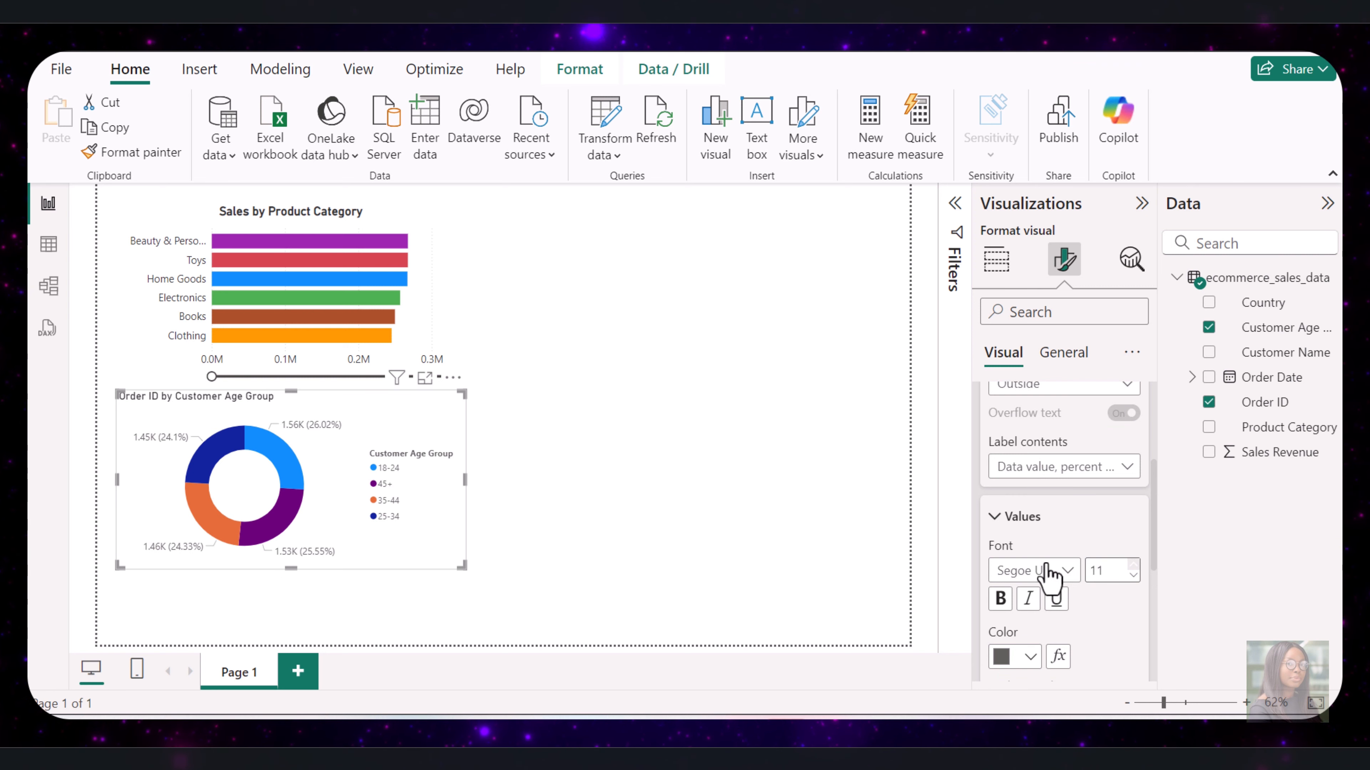
scroll(1046, 576, "down", 2)
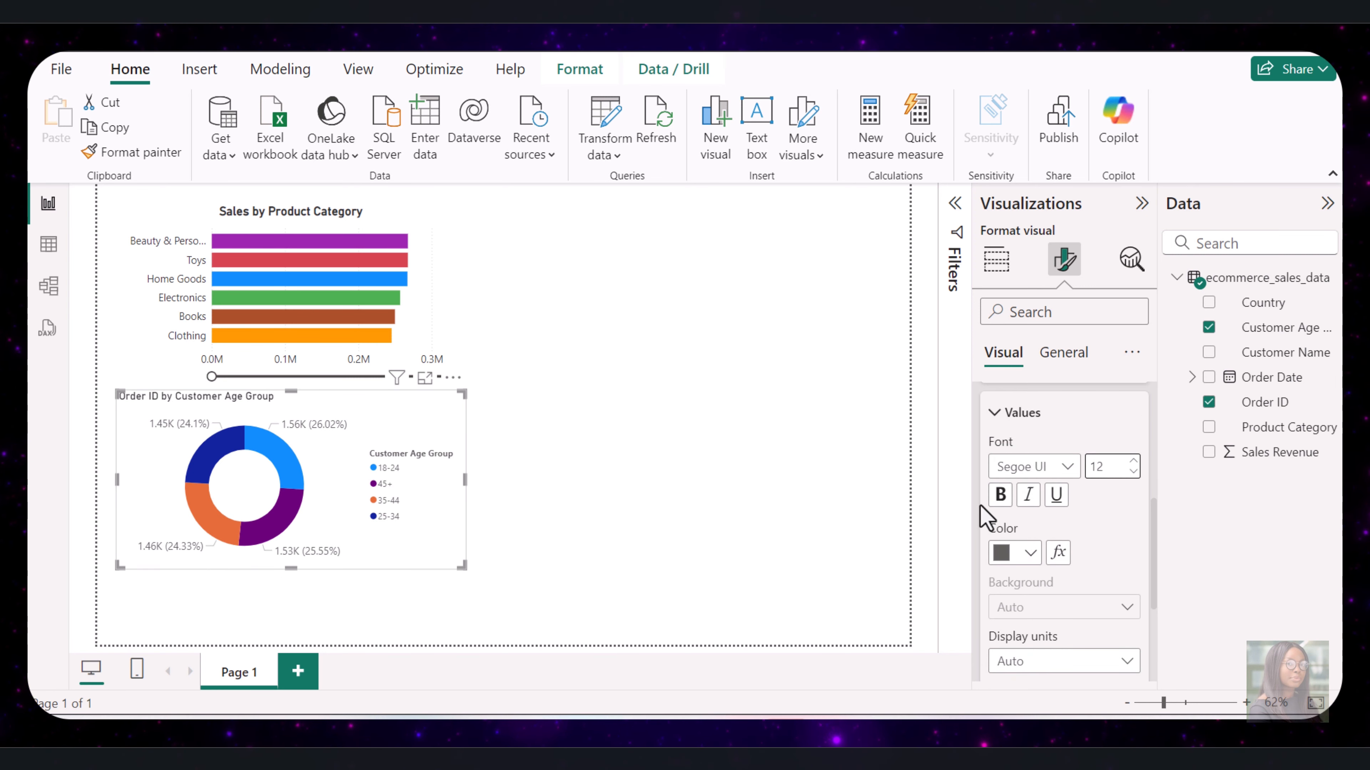
left_click(1000, 496)
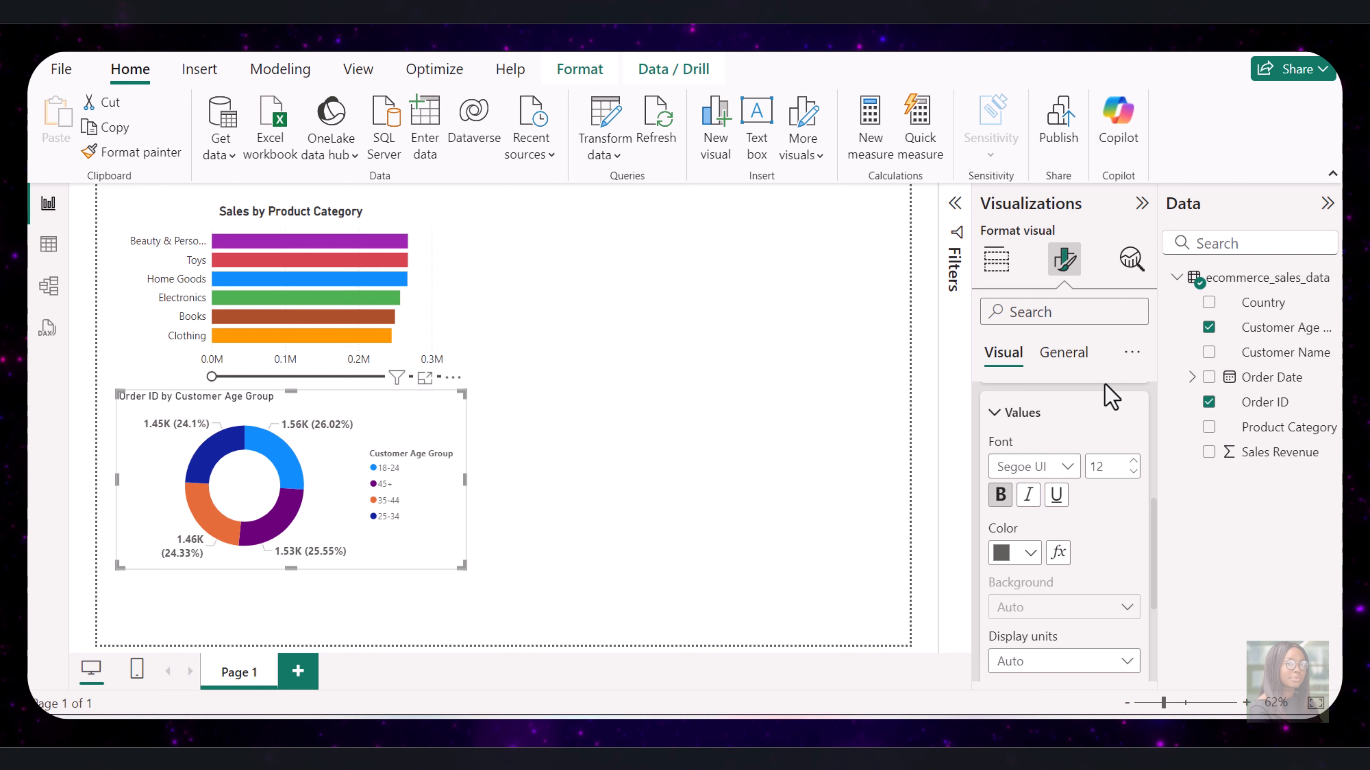
Add an area chart of Sales Revenue by Order Date month and move it slightly farther from the bar chart
left_click(863, 355)
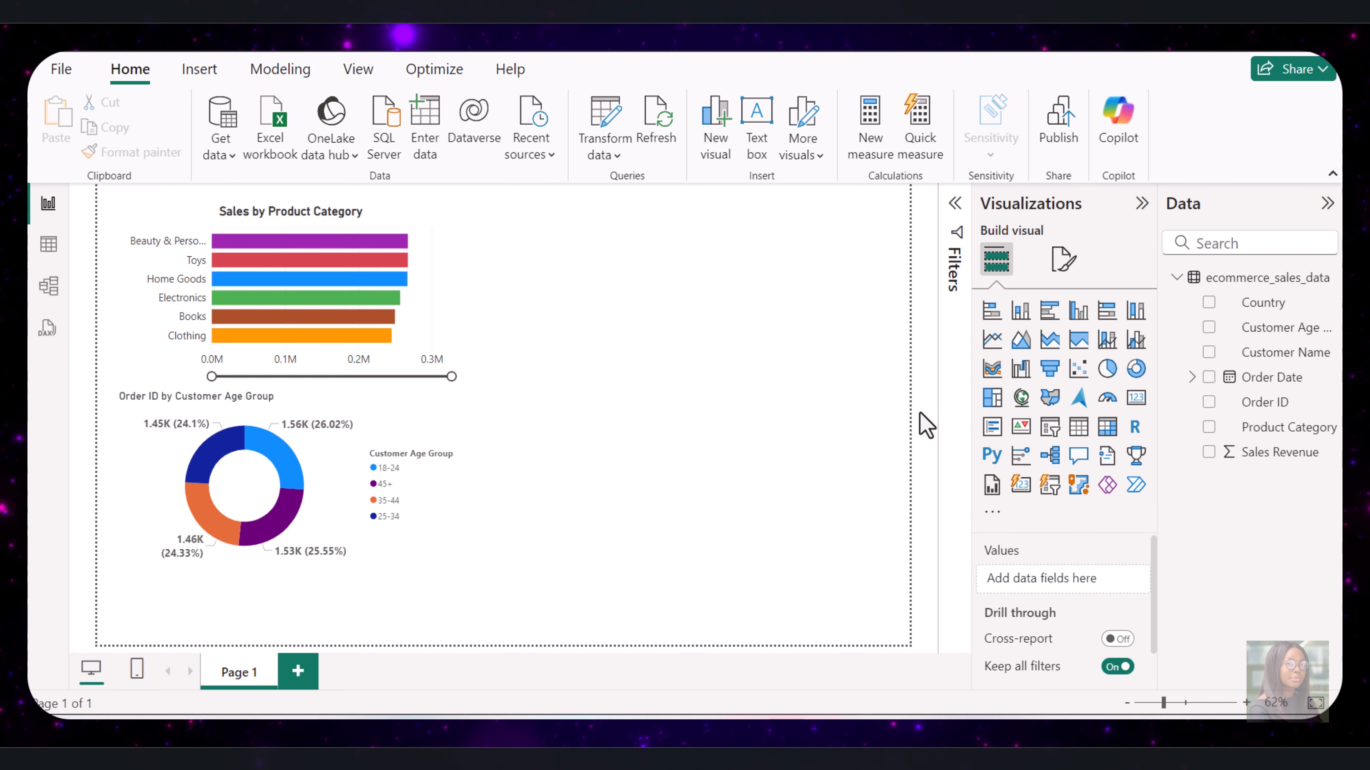
left_click(1020, 340)
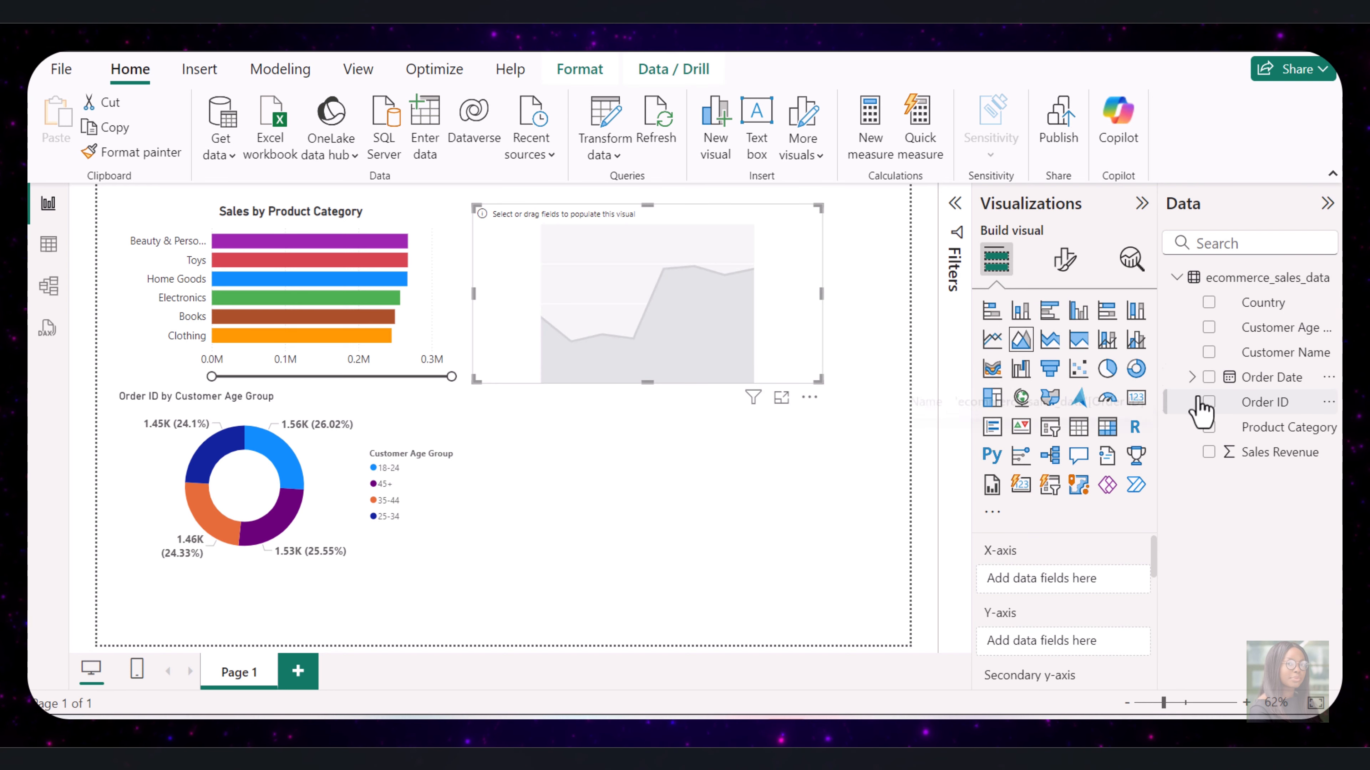
left_click(1192, 378)
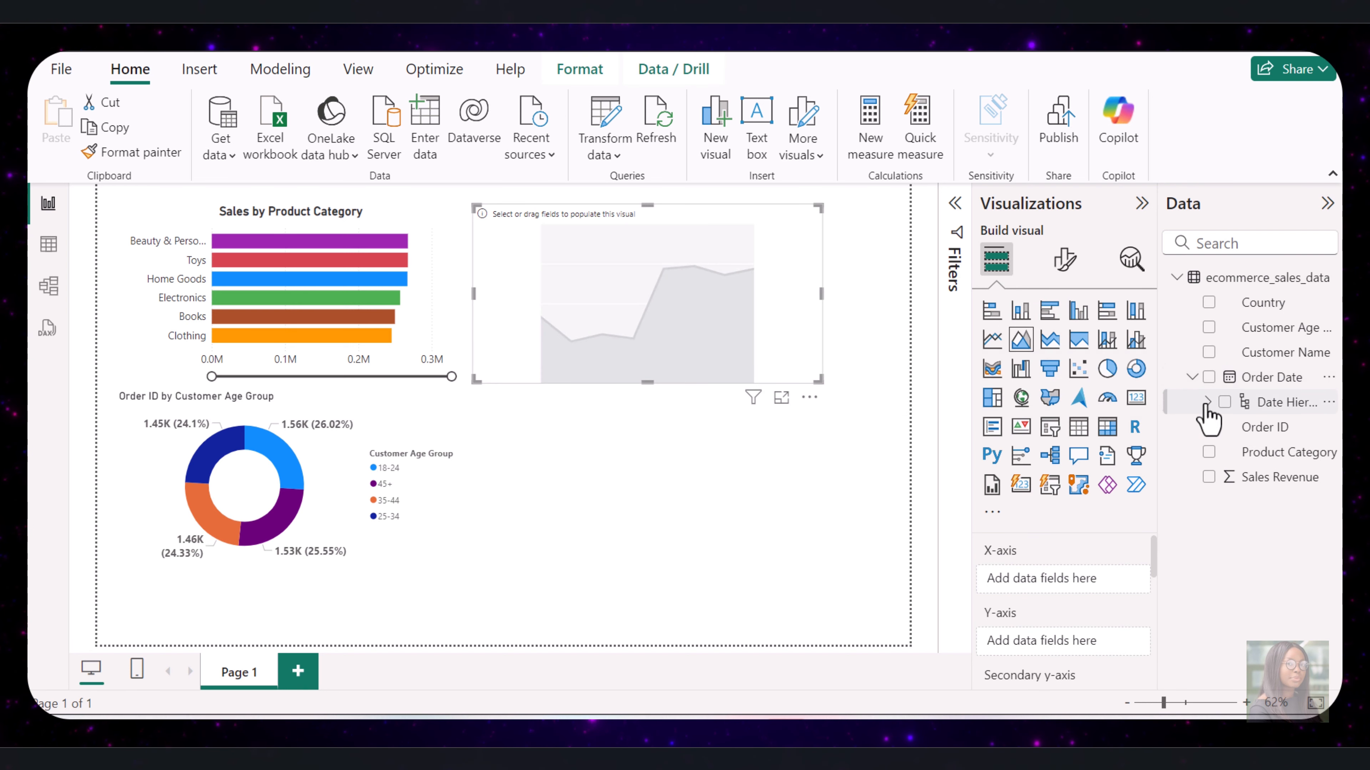
left_click(1207, 402)
left_click(1295, 479)
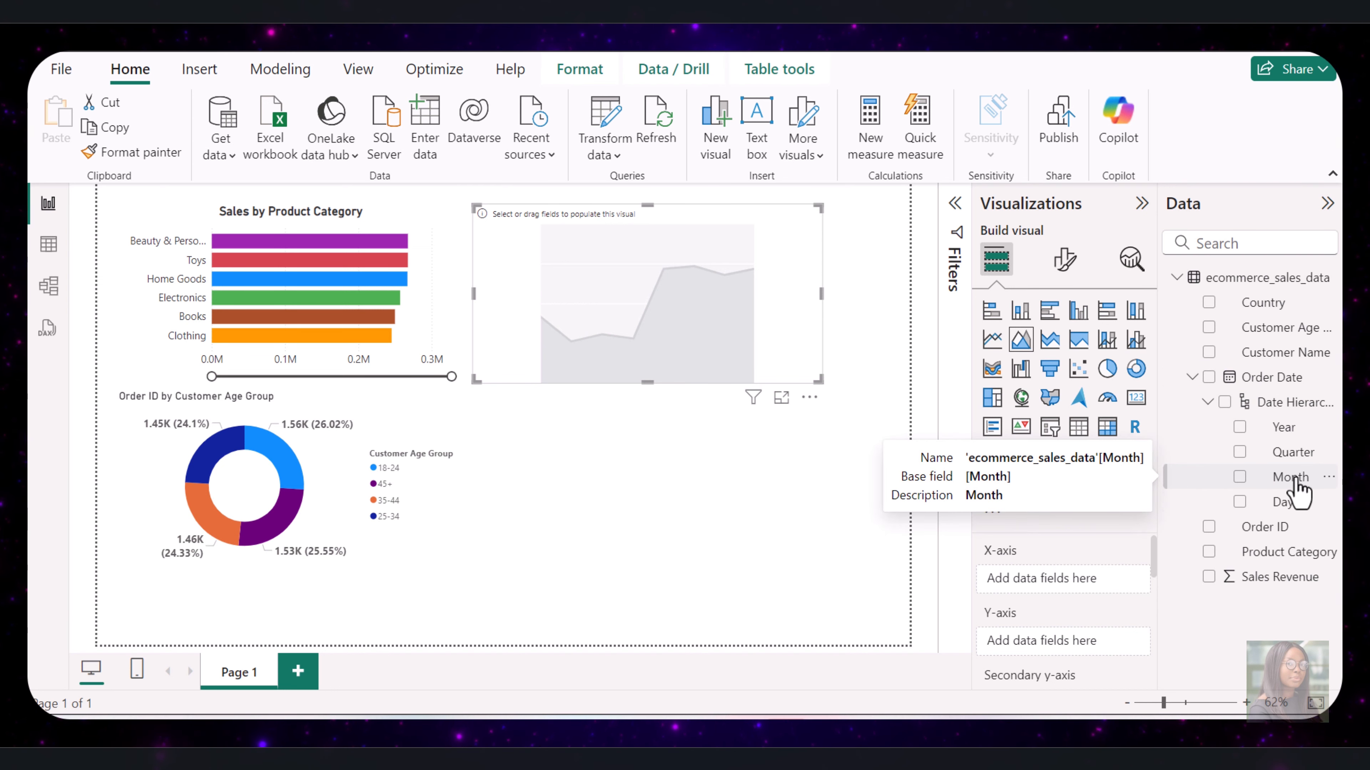
left_click_drag(1296, 483, 1122, 572)
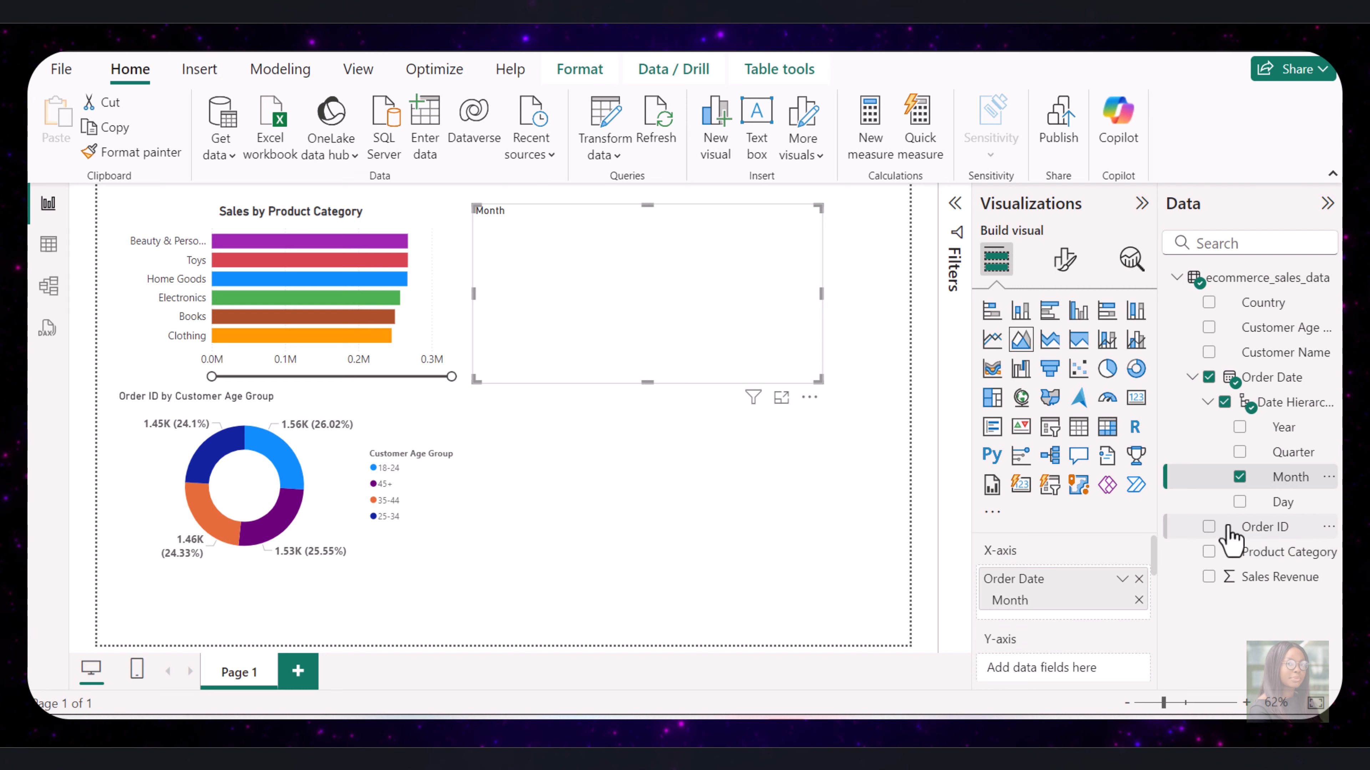
left_click_drag(1294, 575, 826, 388)
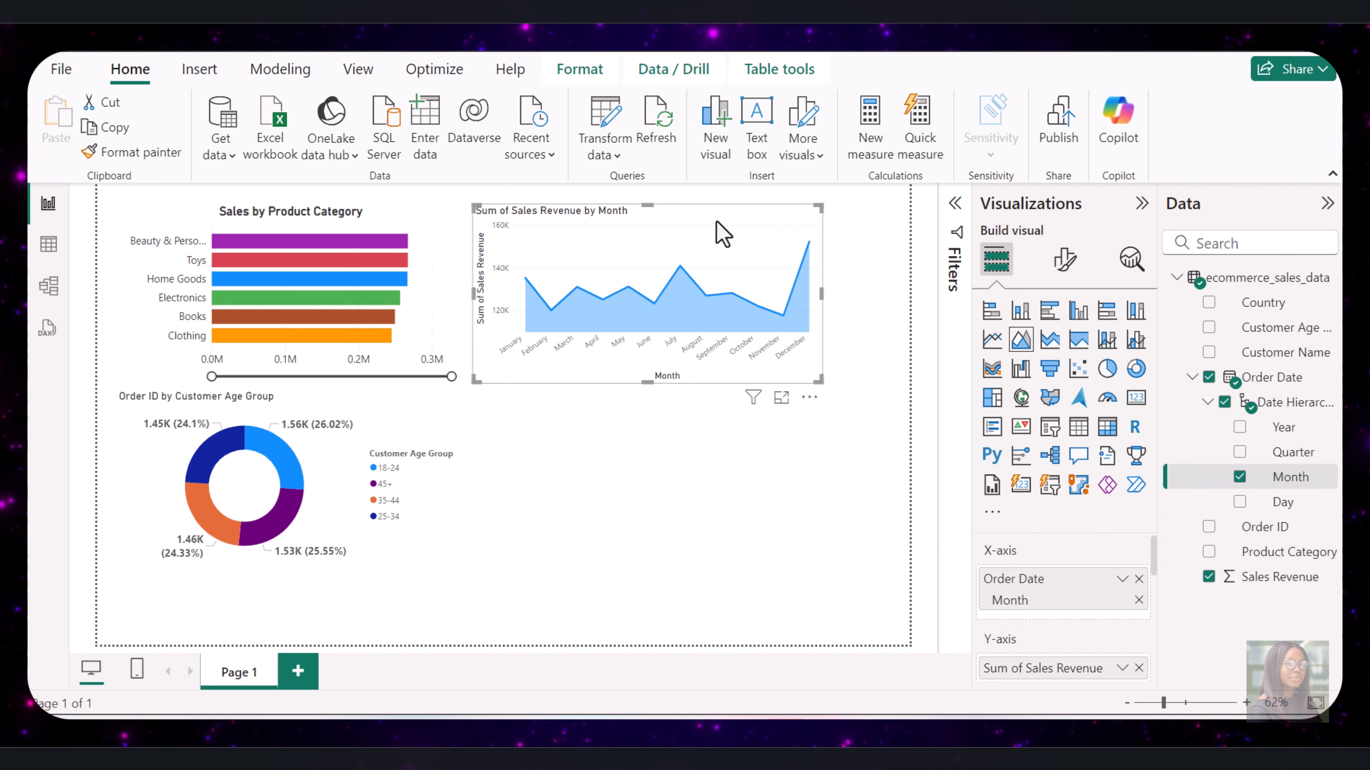
left_click_drag(718, 224, 749, 230)
Turn off line color matching for the area chart's shaded area and set its color to #8BC34A
left_click(1065, 260)
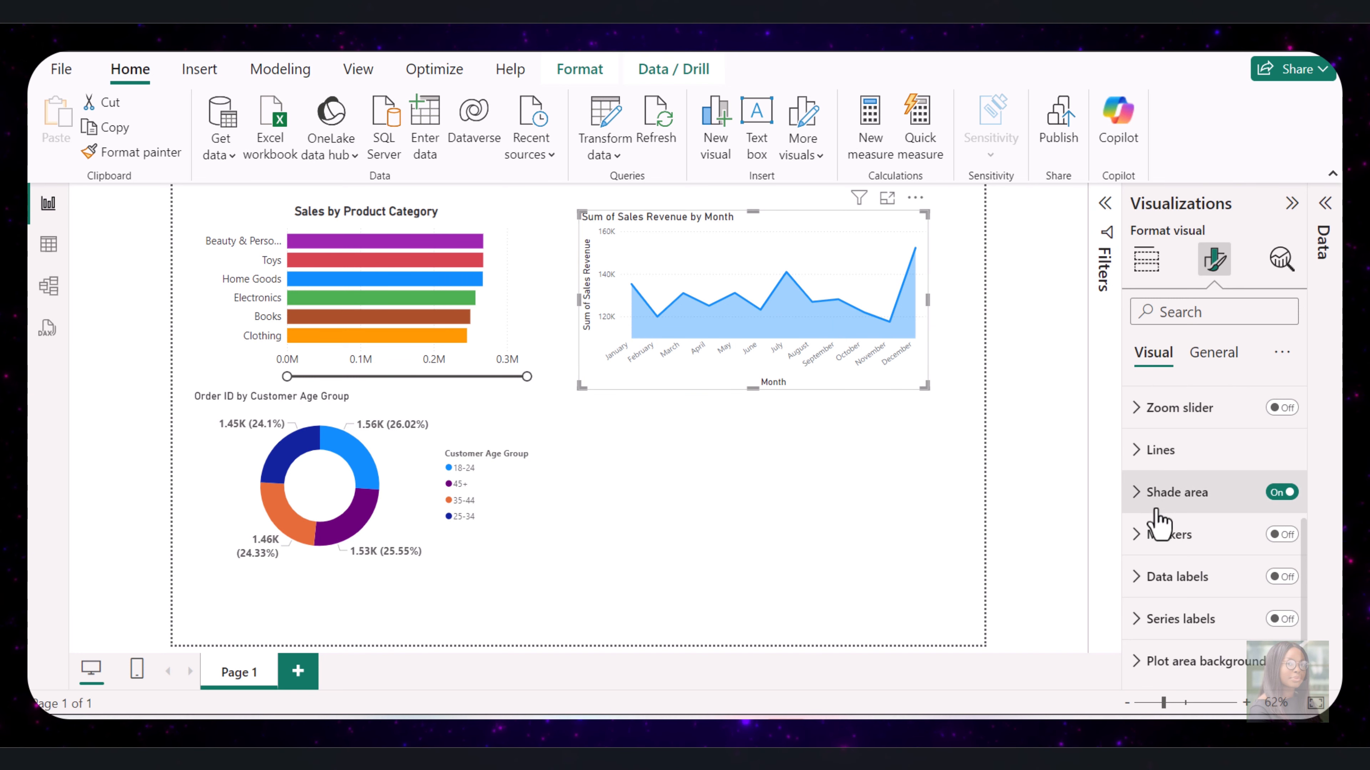
left_click(1235, 494)
scroll(1262, 504, "down", 4)
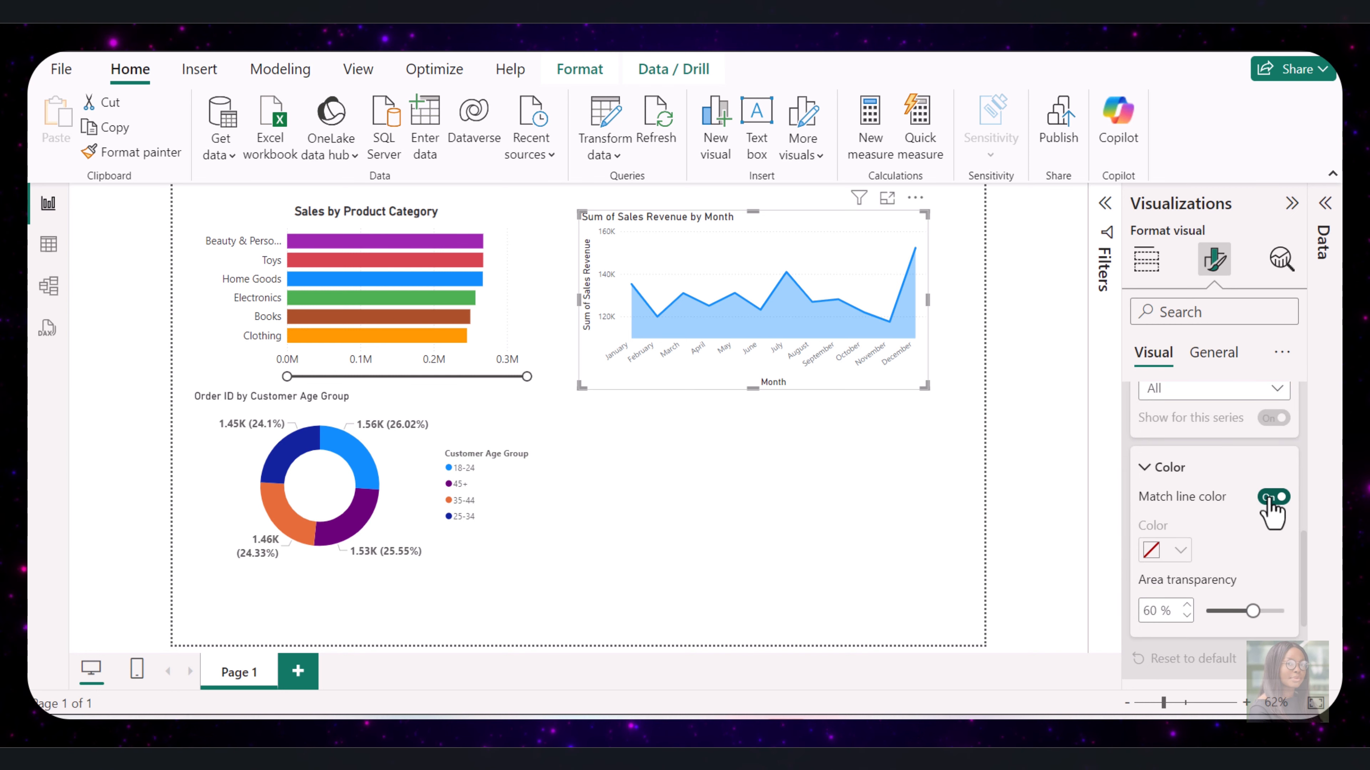
left_click(1273, 497)
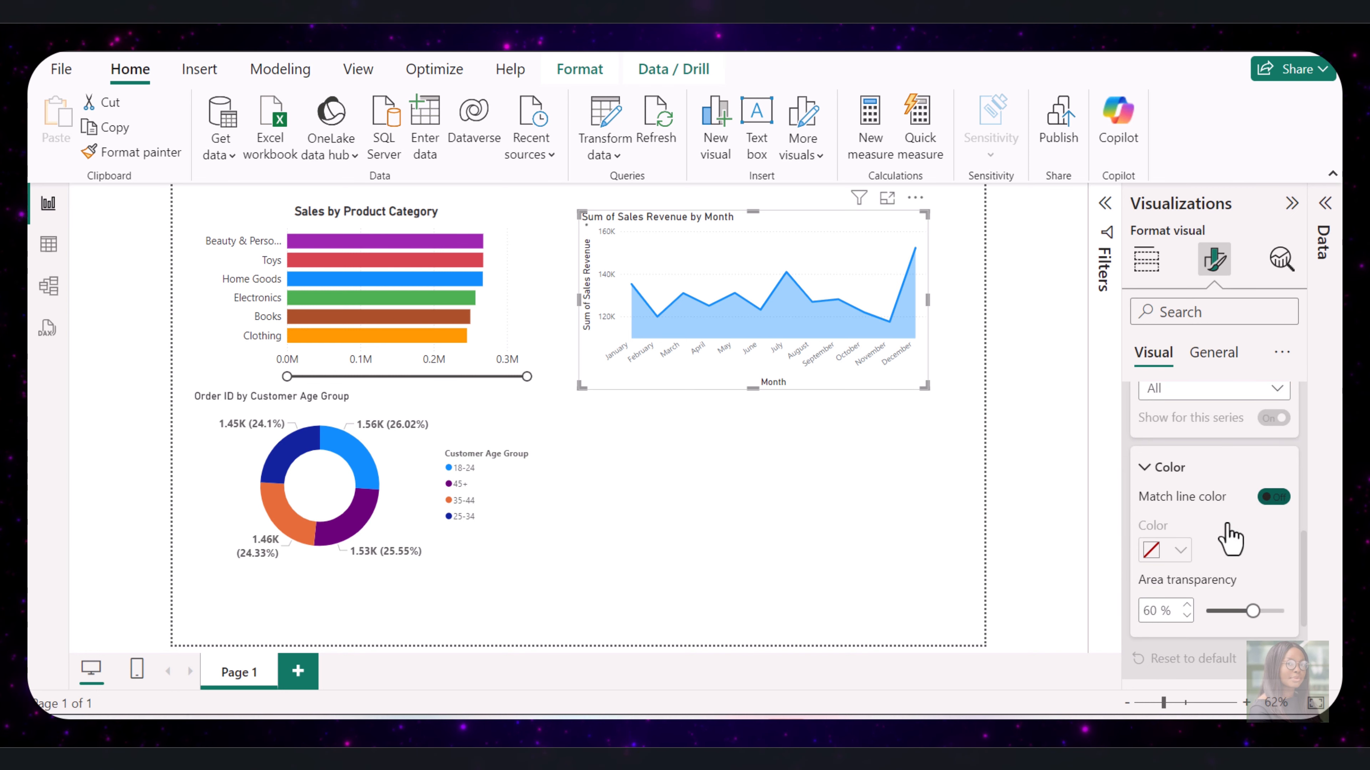
left_click(1180, 551)
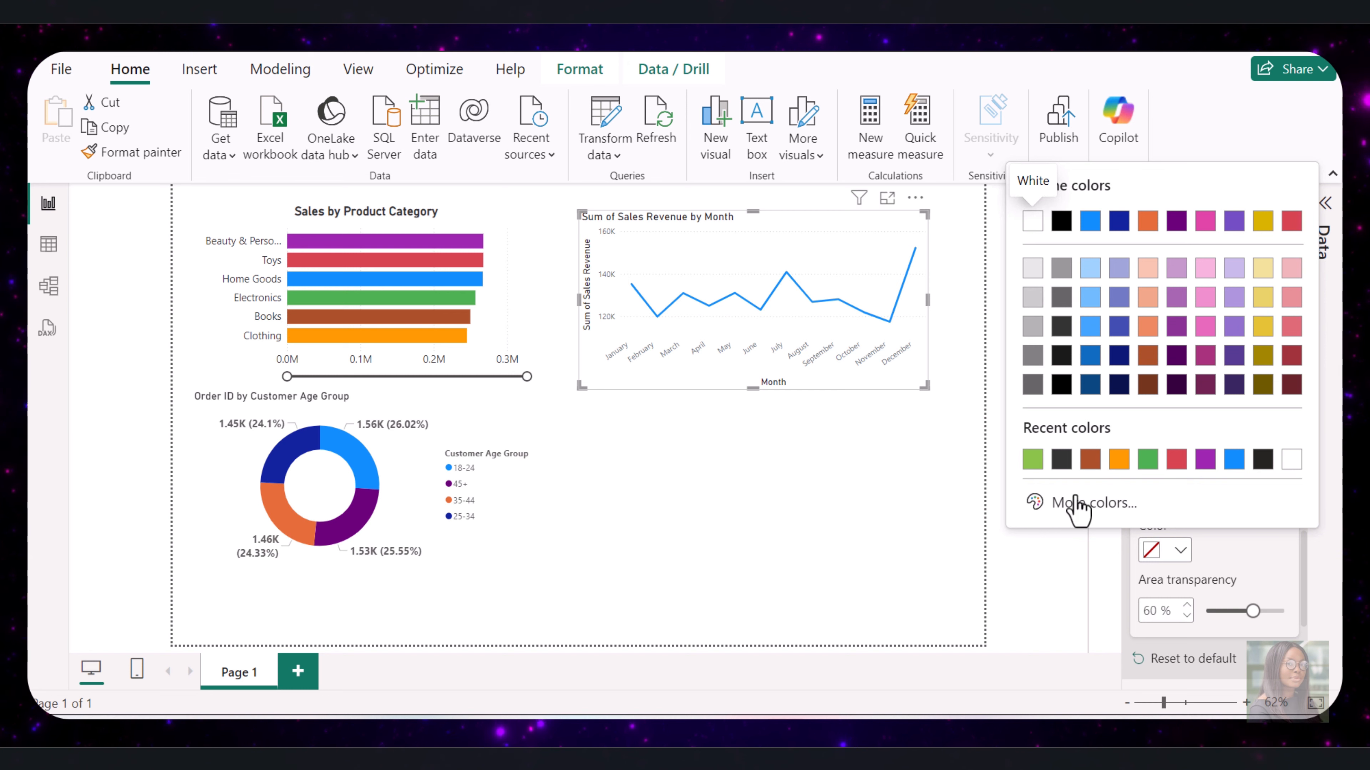
left_click(1095, 503)
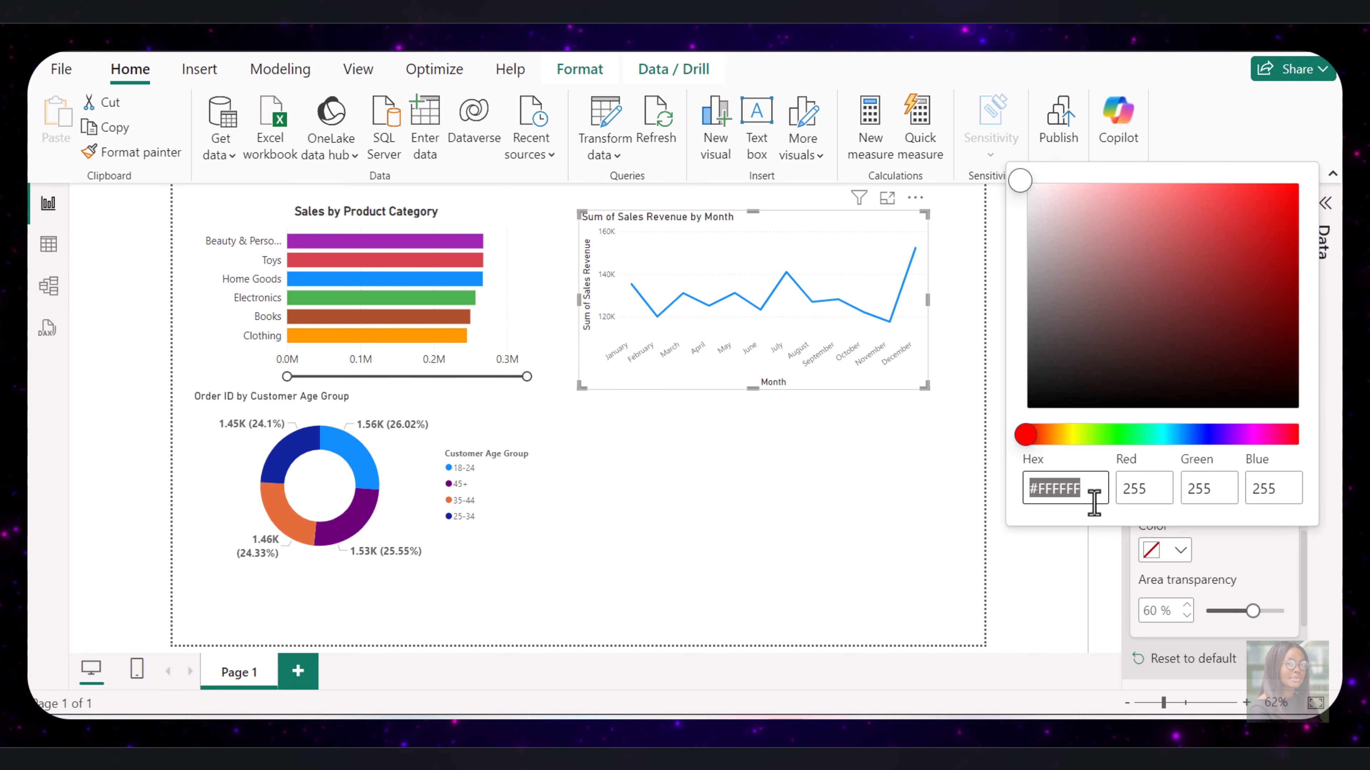
type("#8BC34A")
key("Return")
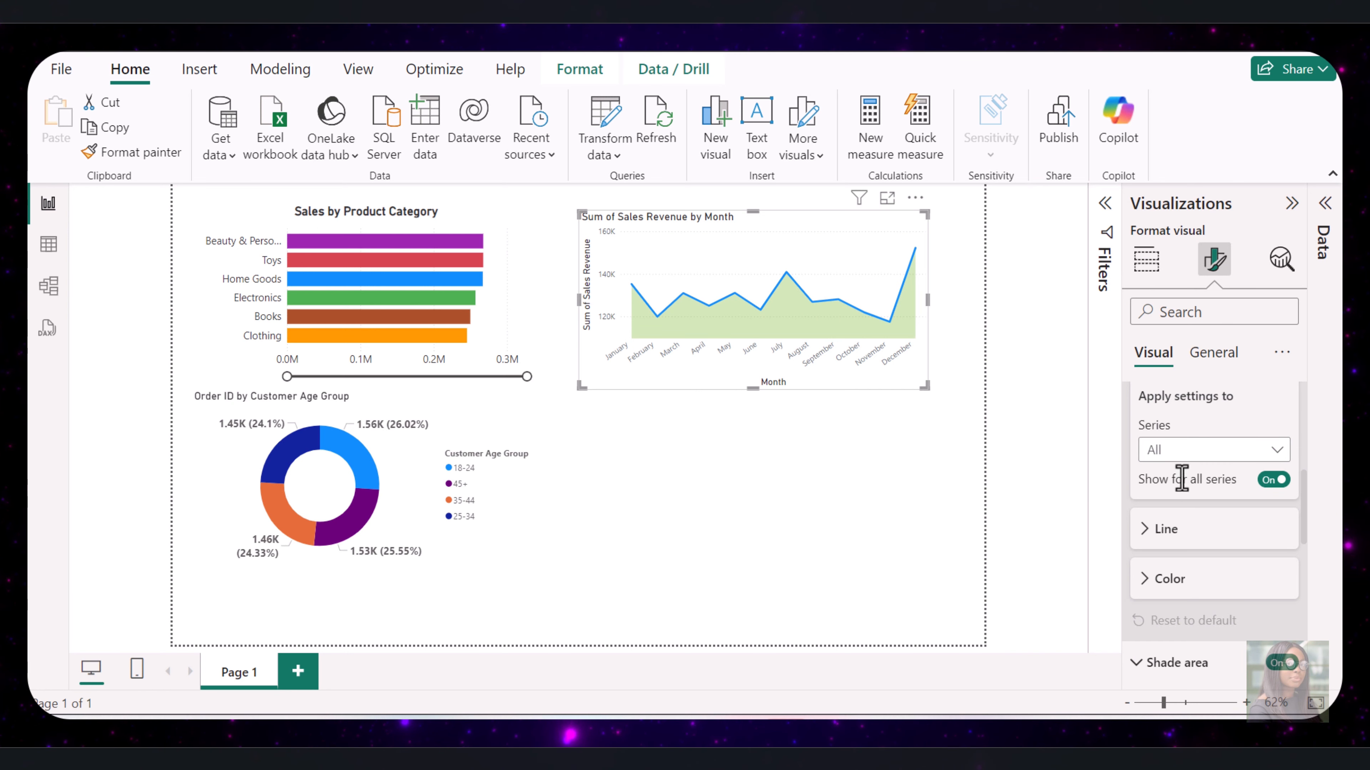
Change the area chart's title to "Sales Trend Overtime" and set its font size to 16
left_click(1228, 355)
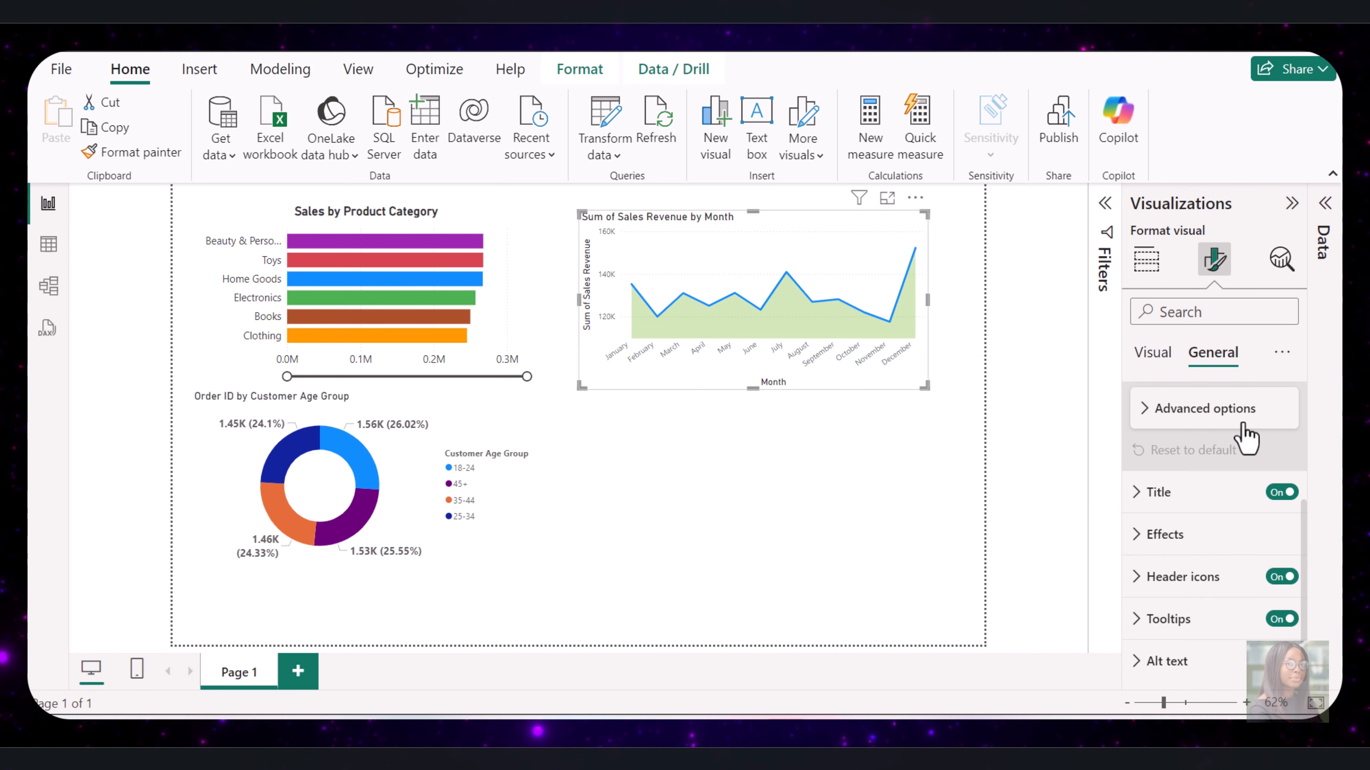
left_click(1181, 499)
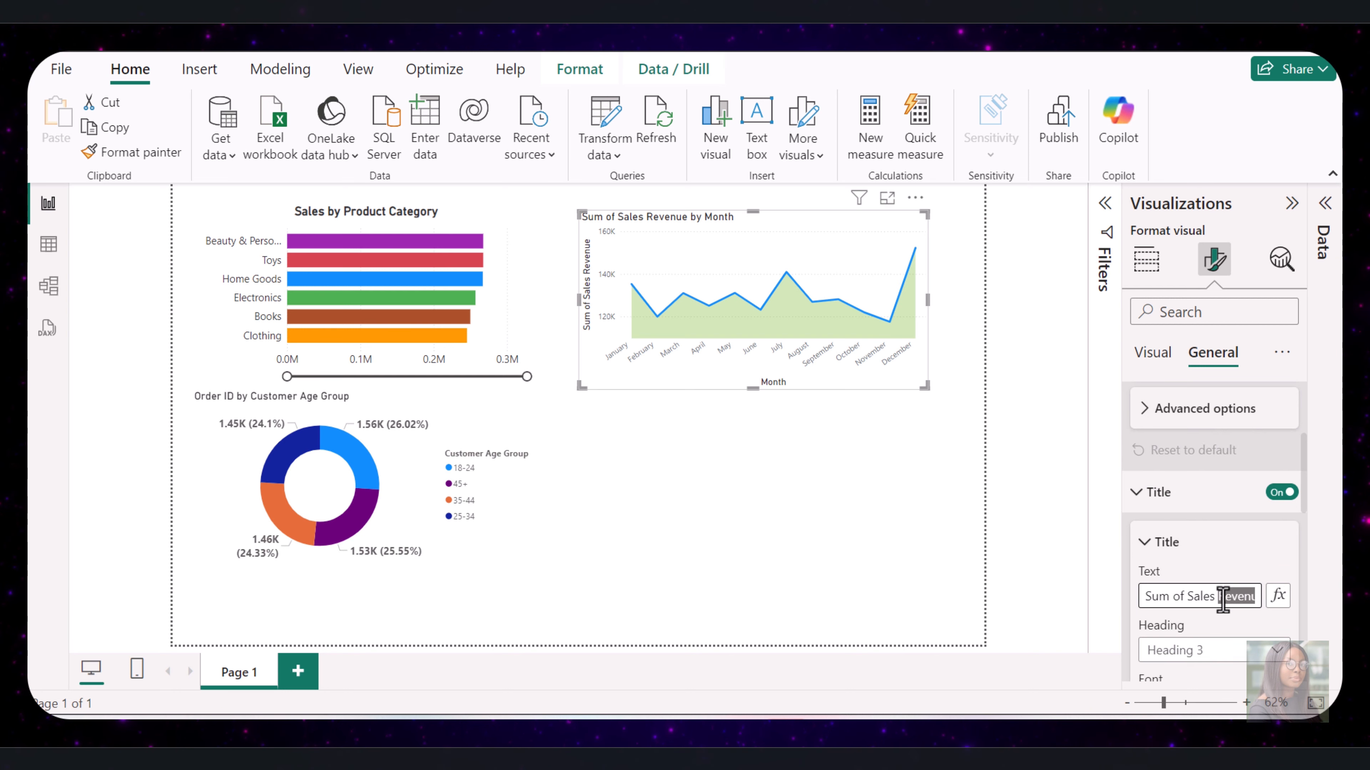
key("ctrl+a")
type("Sales Trend Overtime")
scroll(1248, 520, "down", 3)
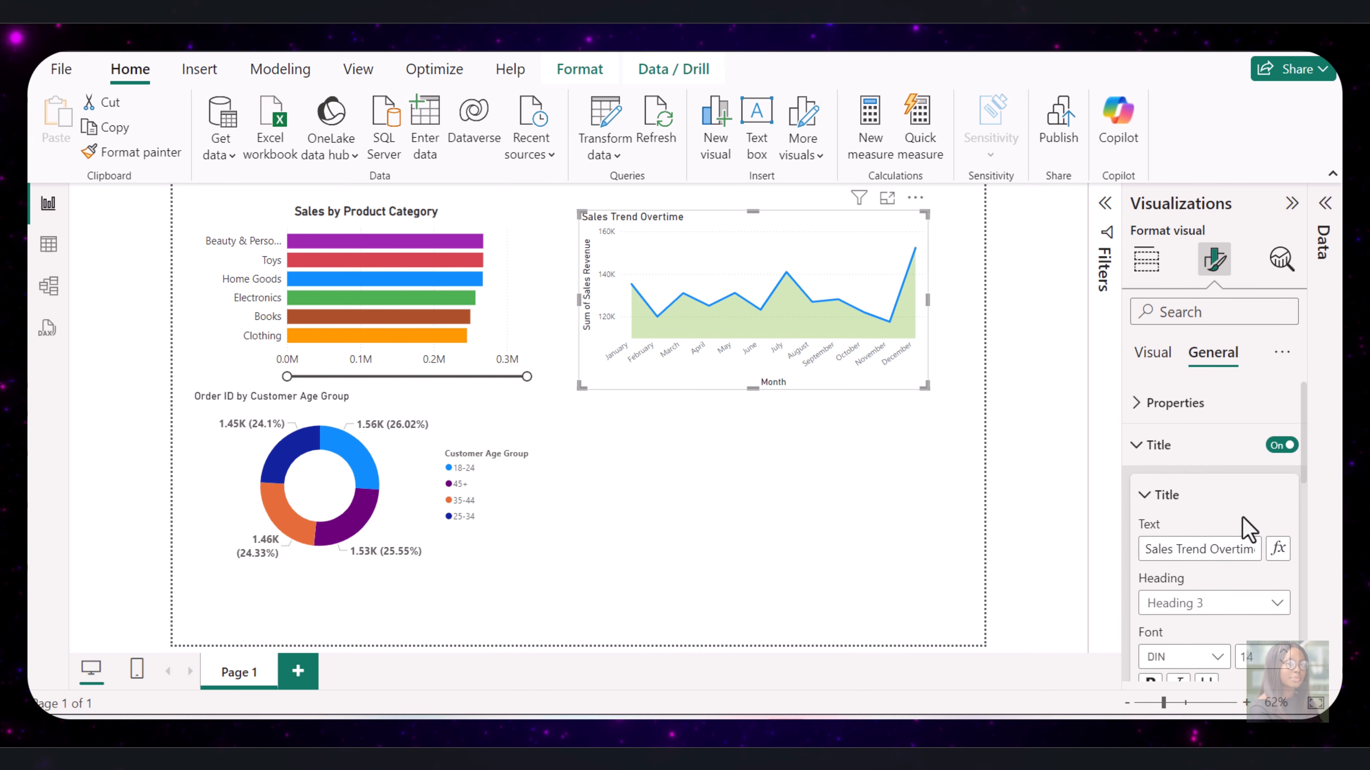
left_click(1283, 546)
left_click(1284, 546)
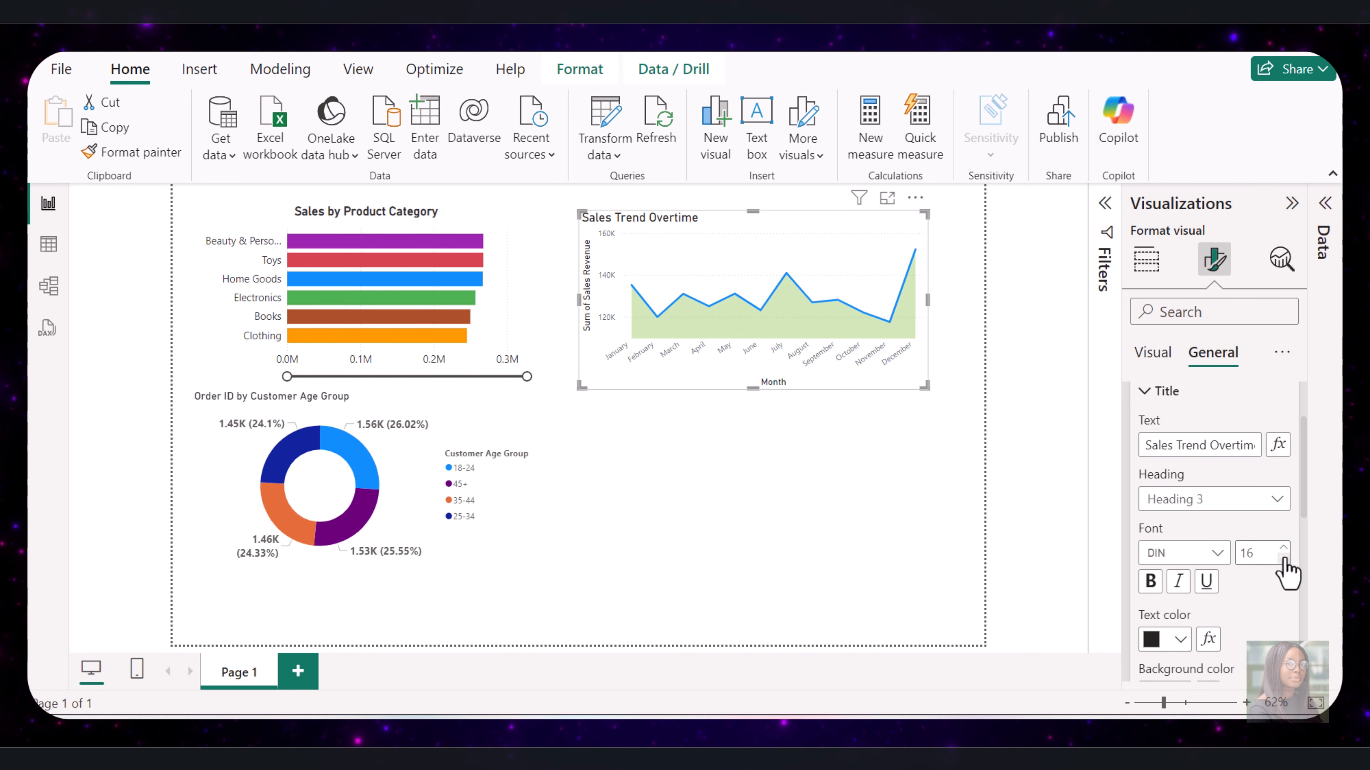
Center the area chart's title horizontally
scroll(1224, 599, "down", 3)
scroll(1207, 604, "down", 1)
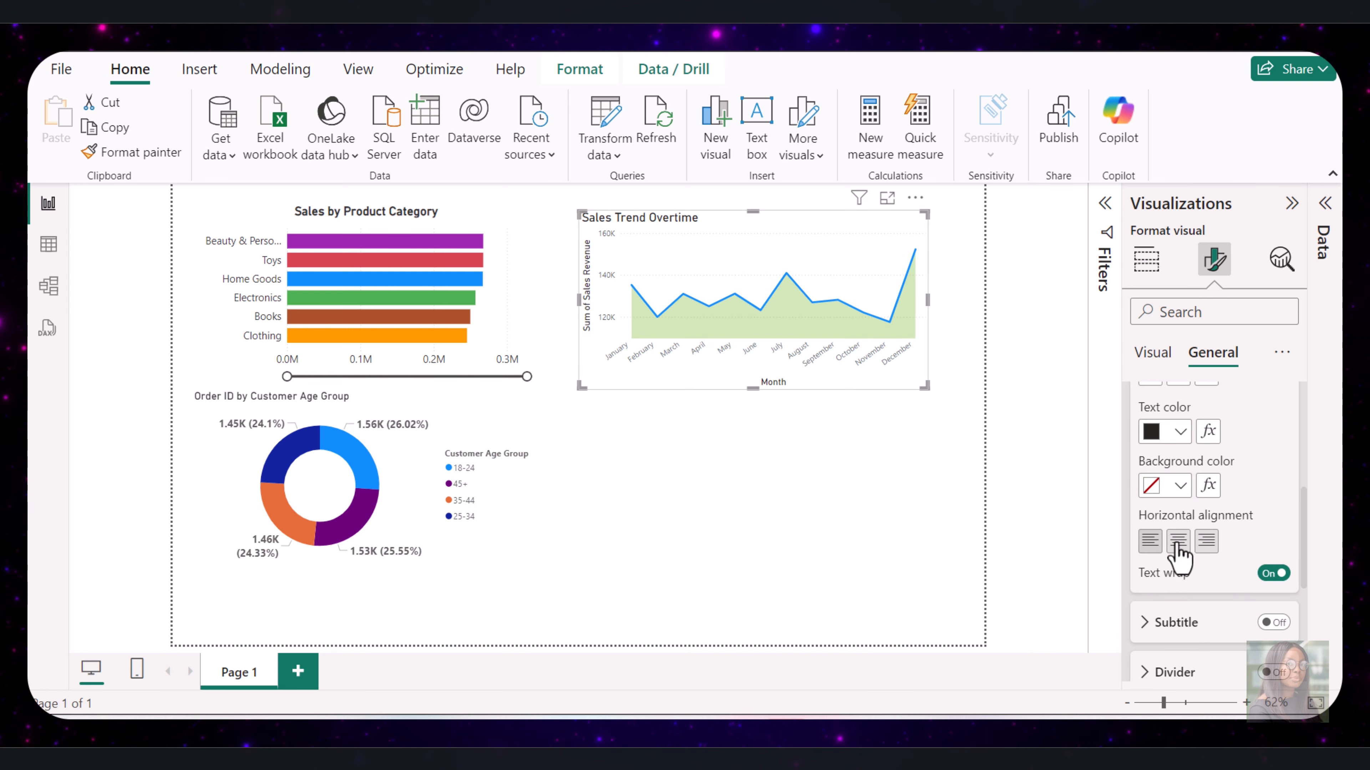
left_click(1178, 541)
Set the area chart's title text color to #333333 and make the title bold
left_click(1180, 432)
left_click(1180, 435)
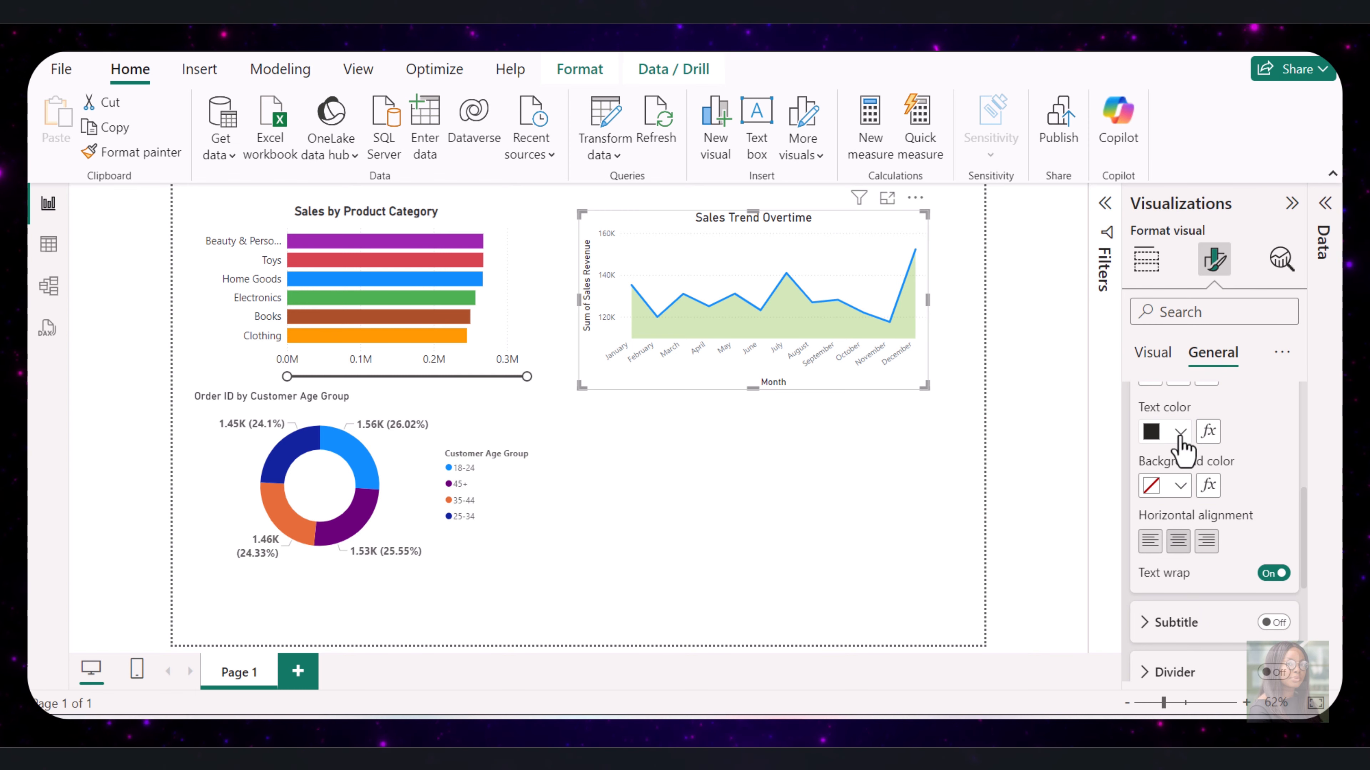
left_click(1179, 434)
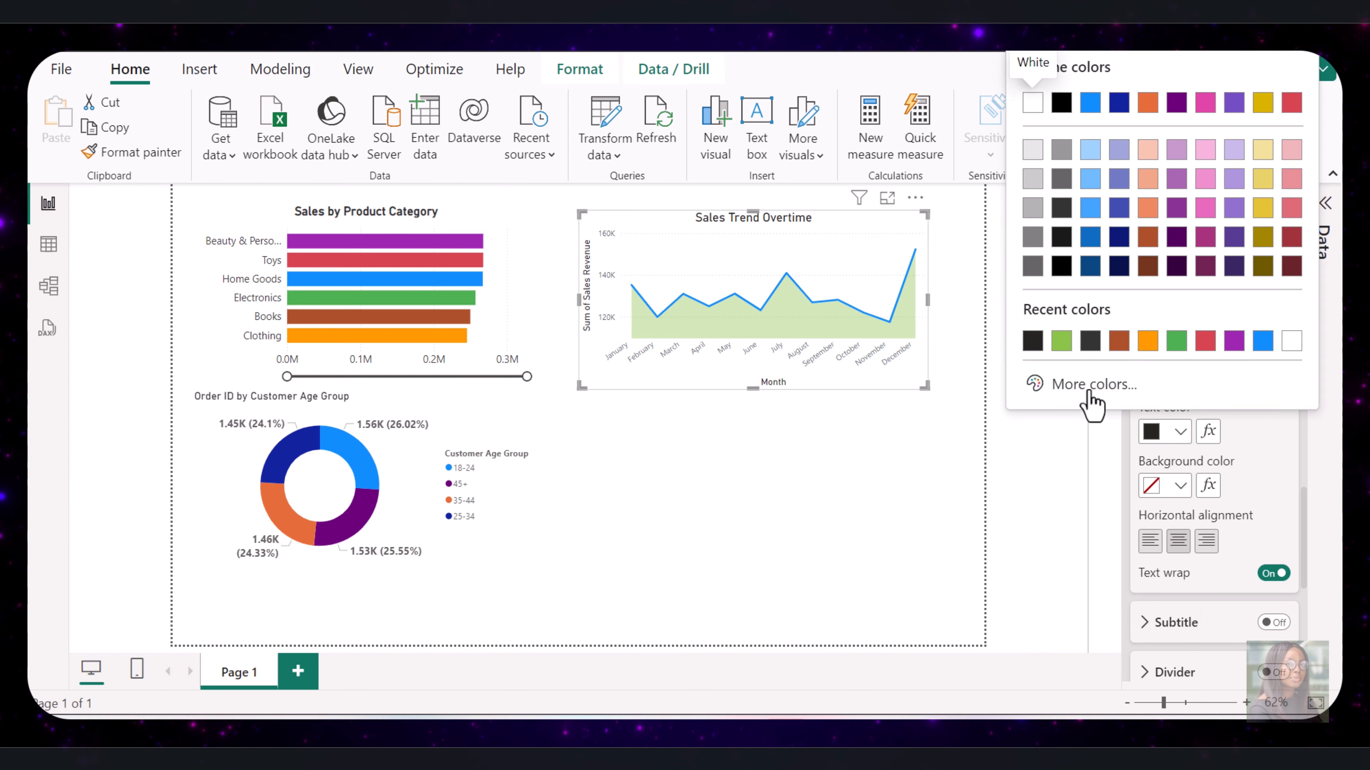
left_click(1088, 390)
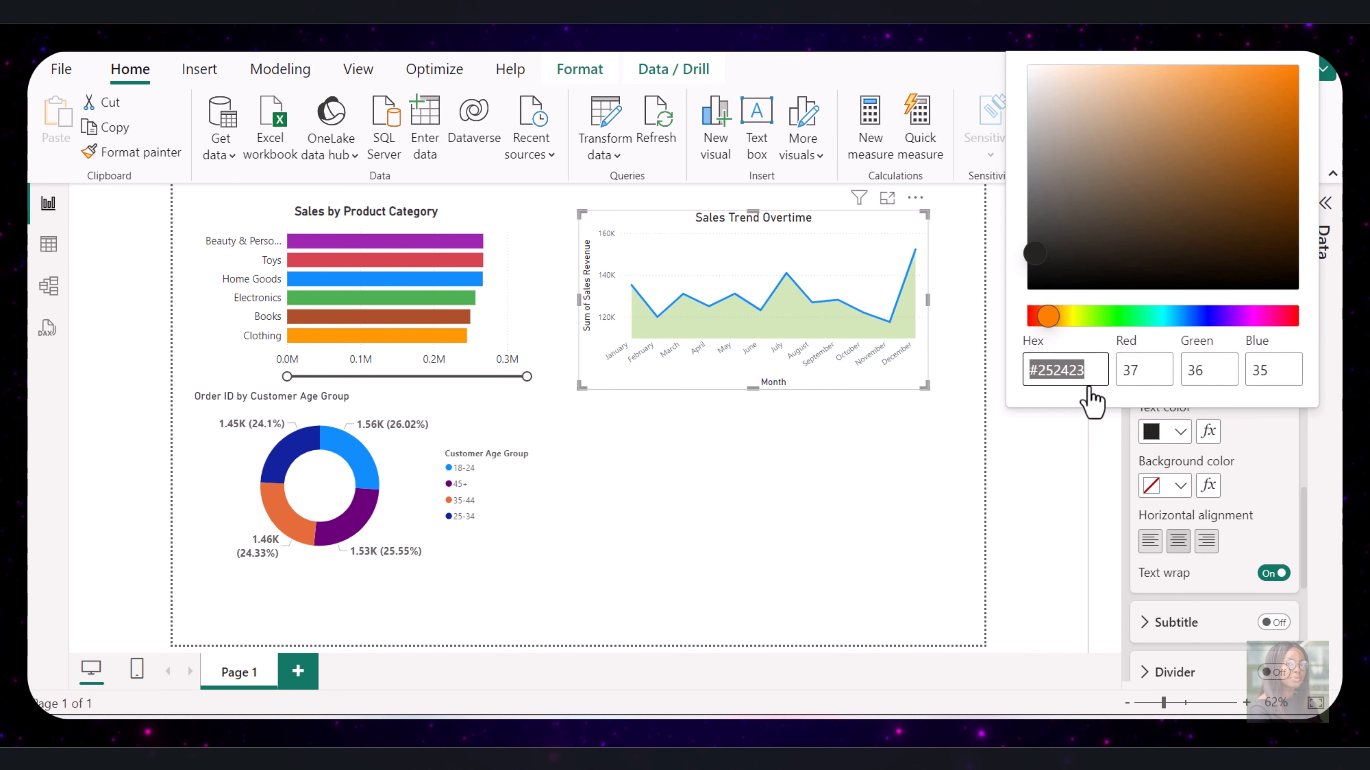
type("#")
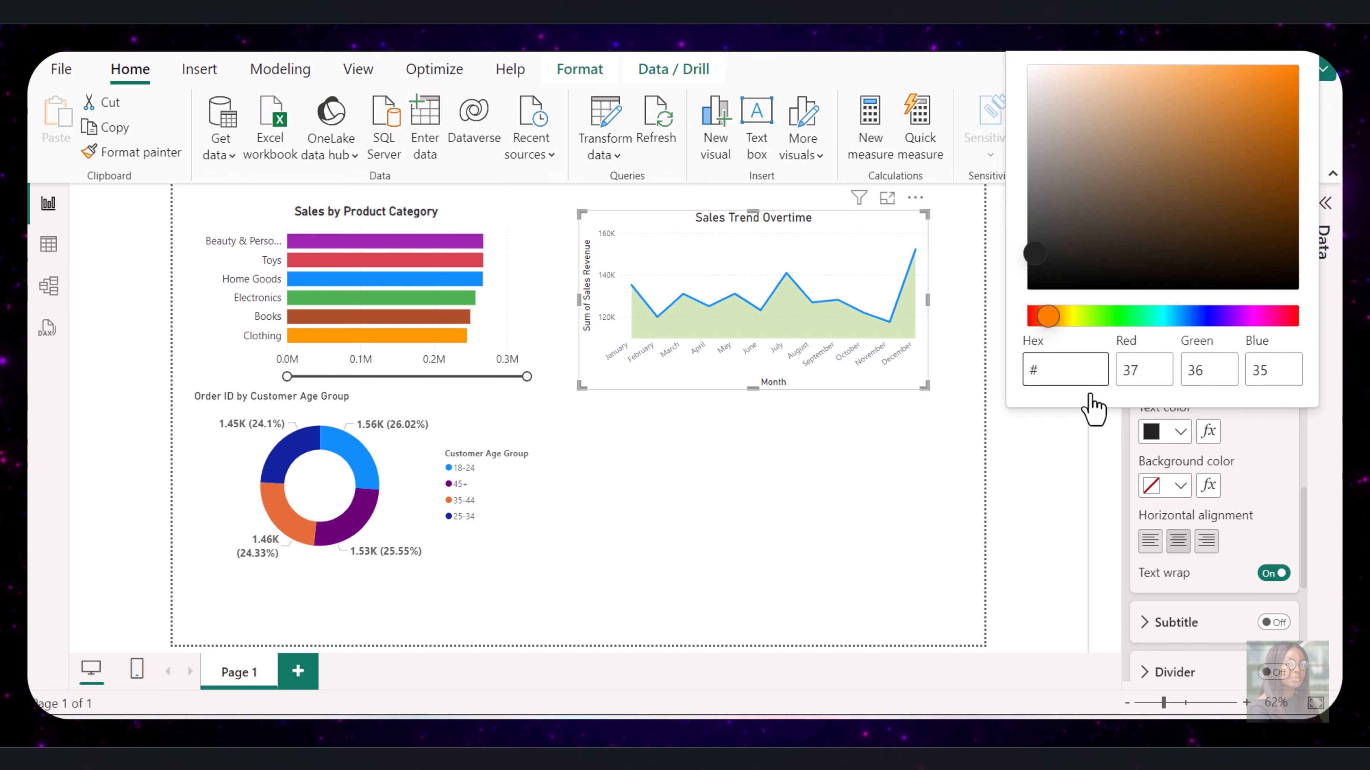
type("333333")
left_click(1086, 480)
scroll(1177, 469, "up", 2)
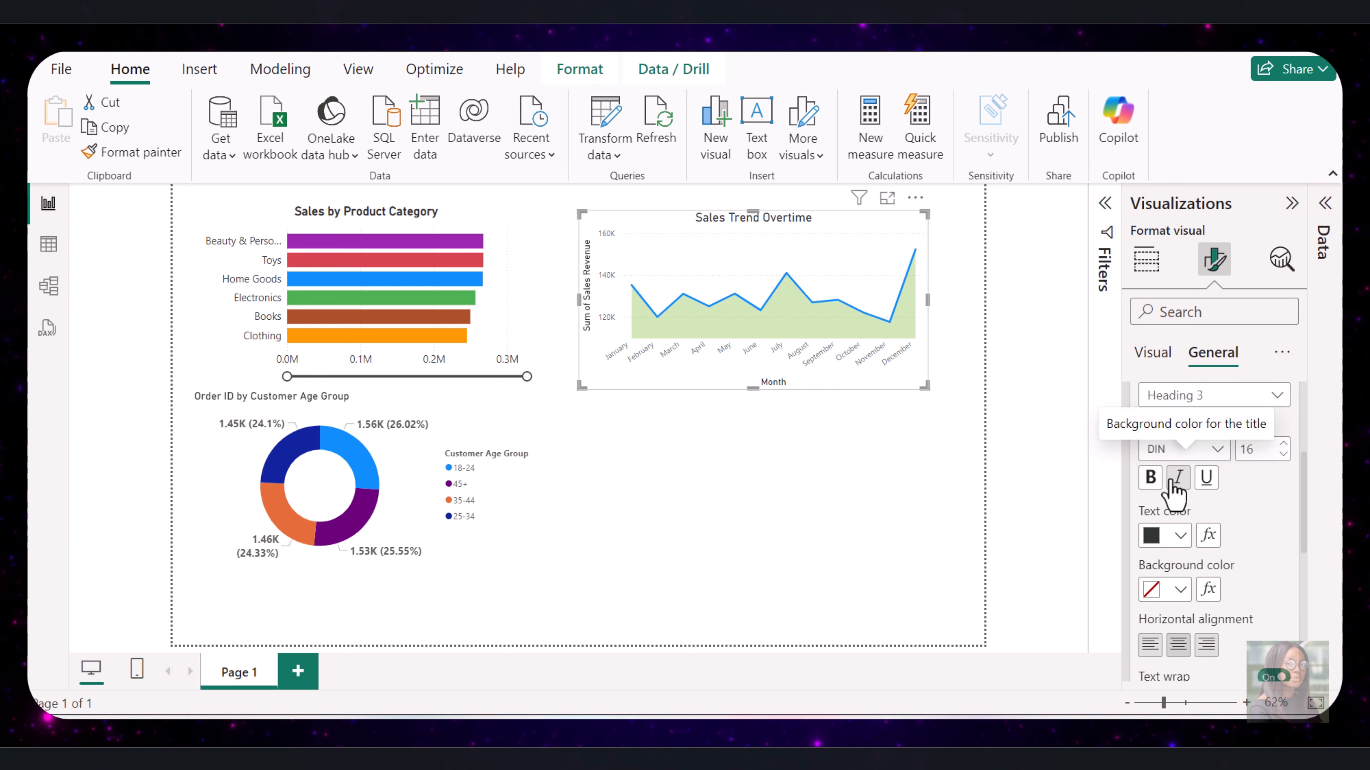
left_click(1151, 478)
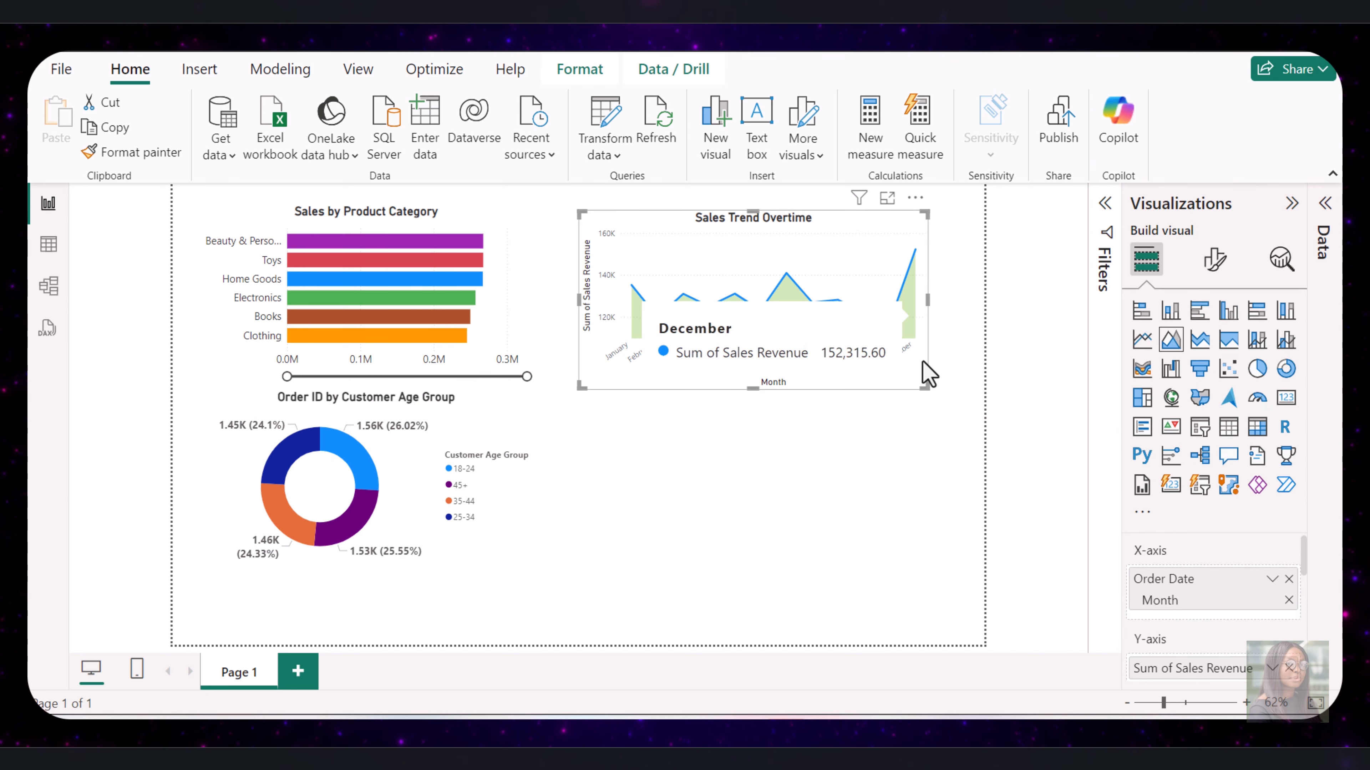
Set the area chart's background color to #F5F5F5
left_click(1215, 260)
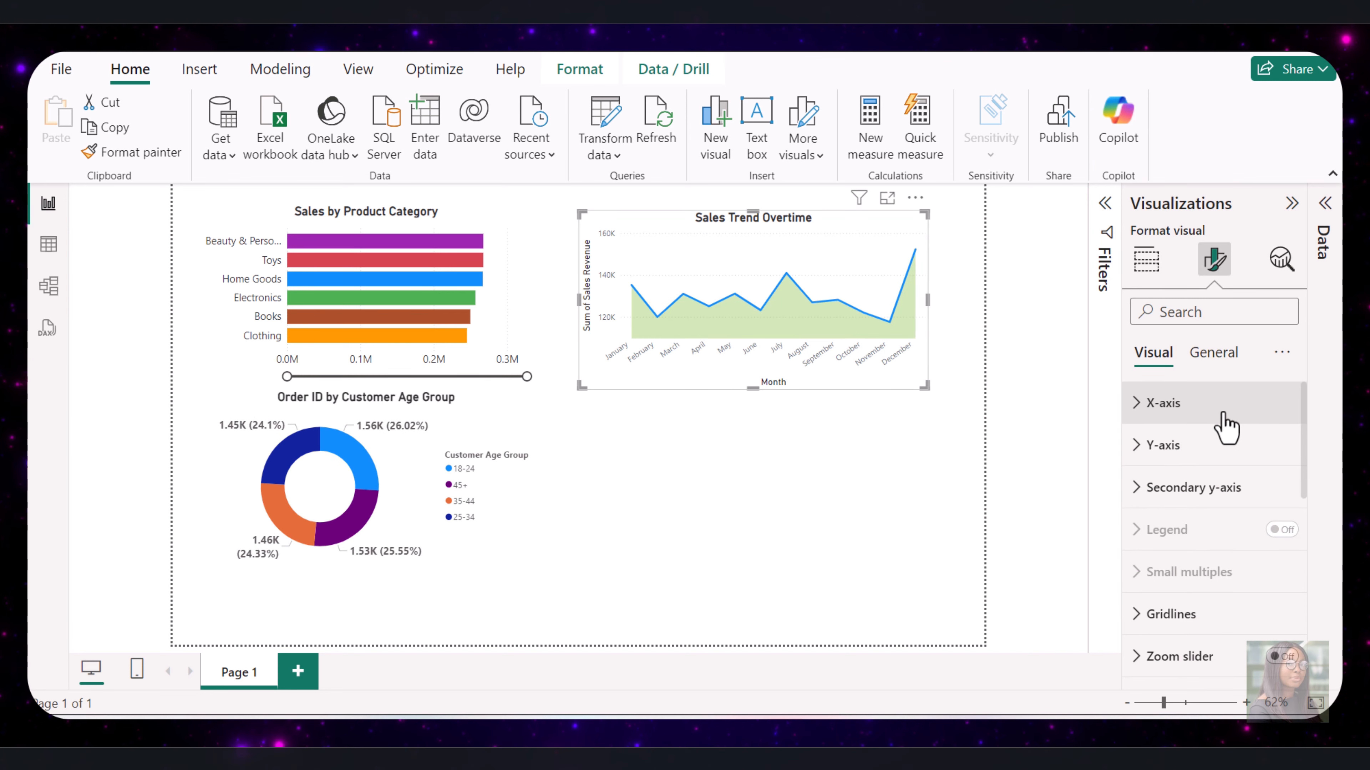
left_click(1220, 364)
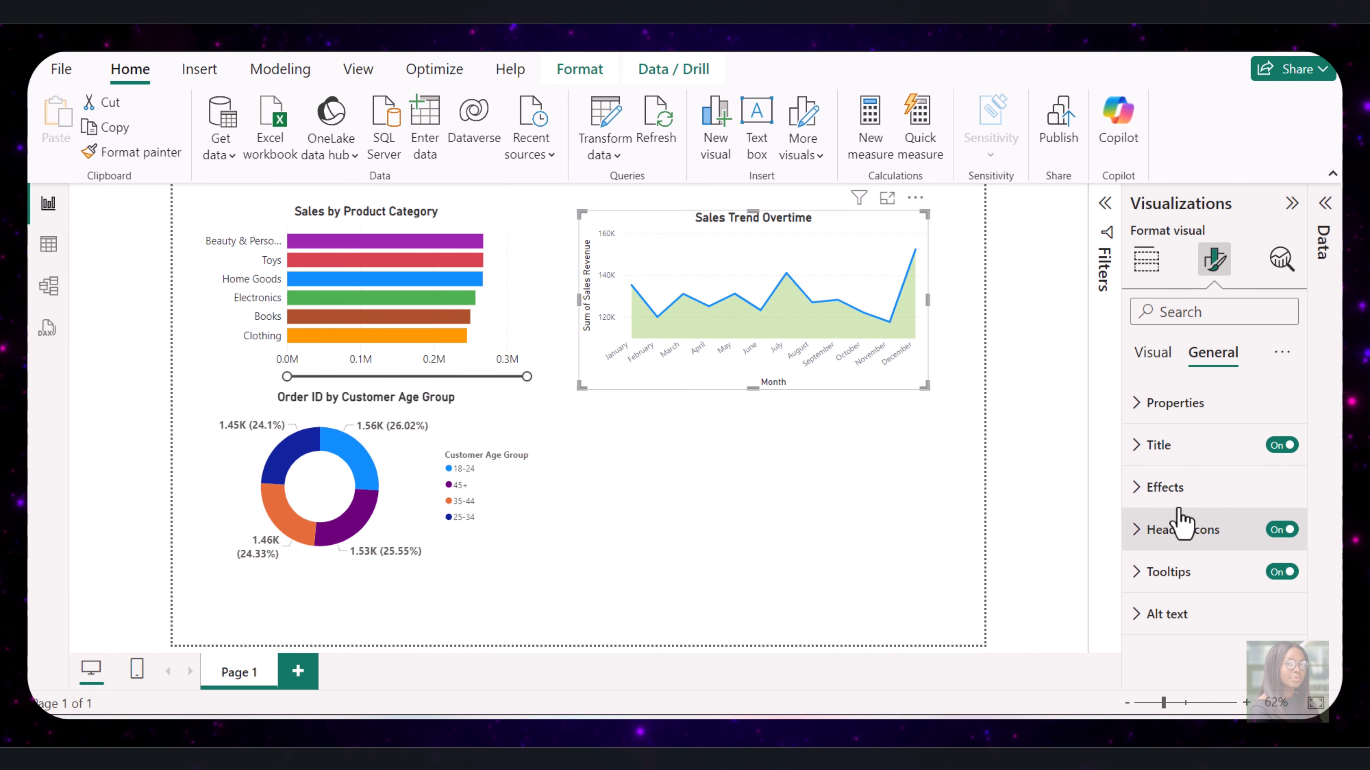
left_click(1167, 490)
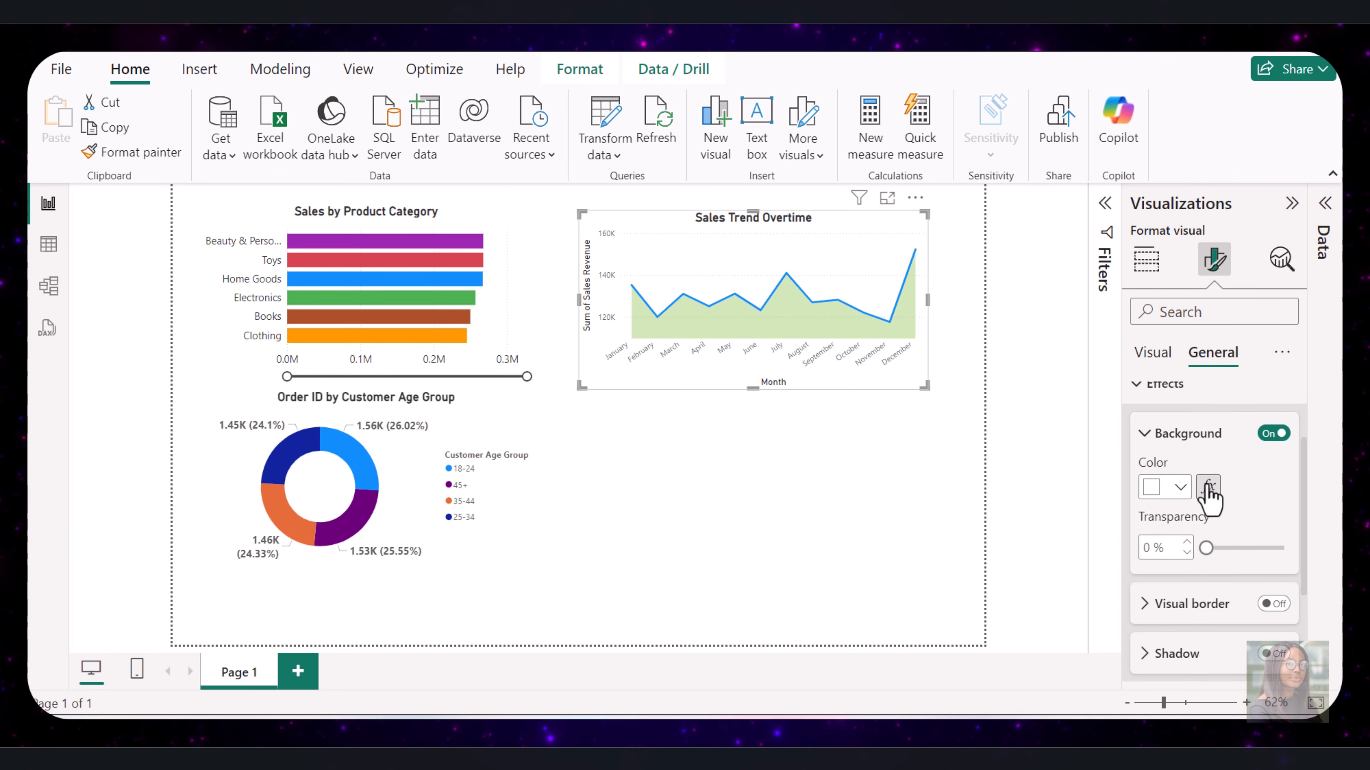
left_click(1181, 488)
left_click(1111, 440)
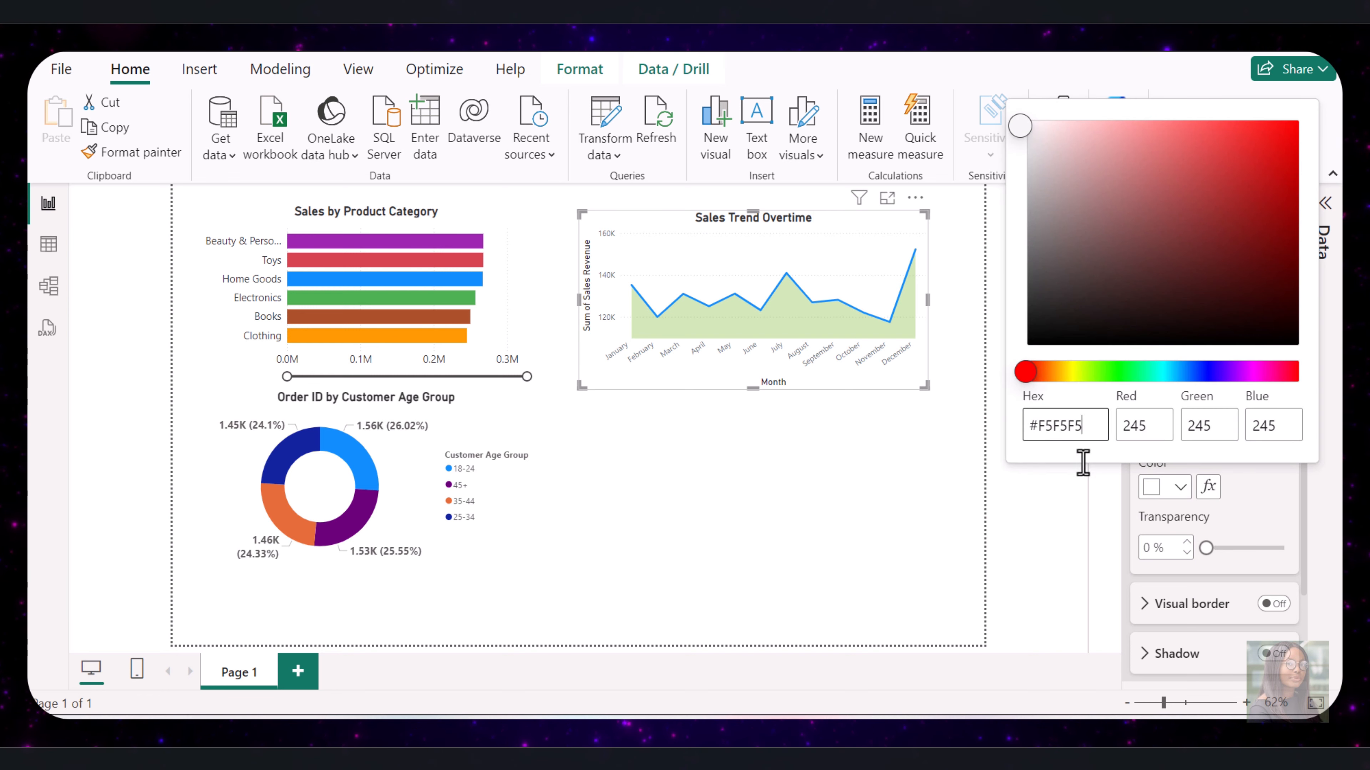
left_click(1116, 501)
Turn on the area chart's visual border with color #E0E0E0 and rounded corners of 1 px
scroll(1270, 507, "down", 2)
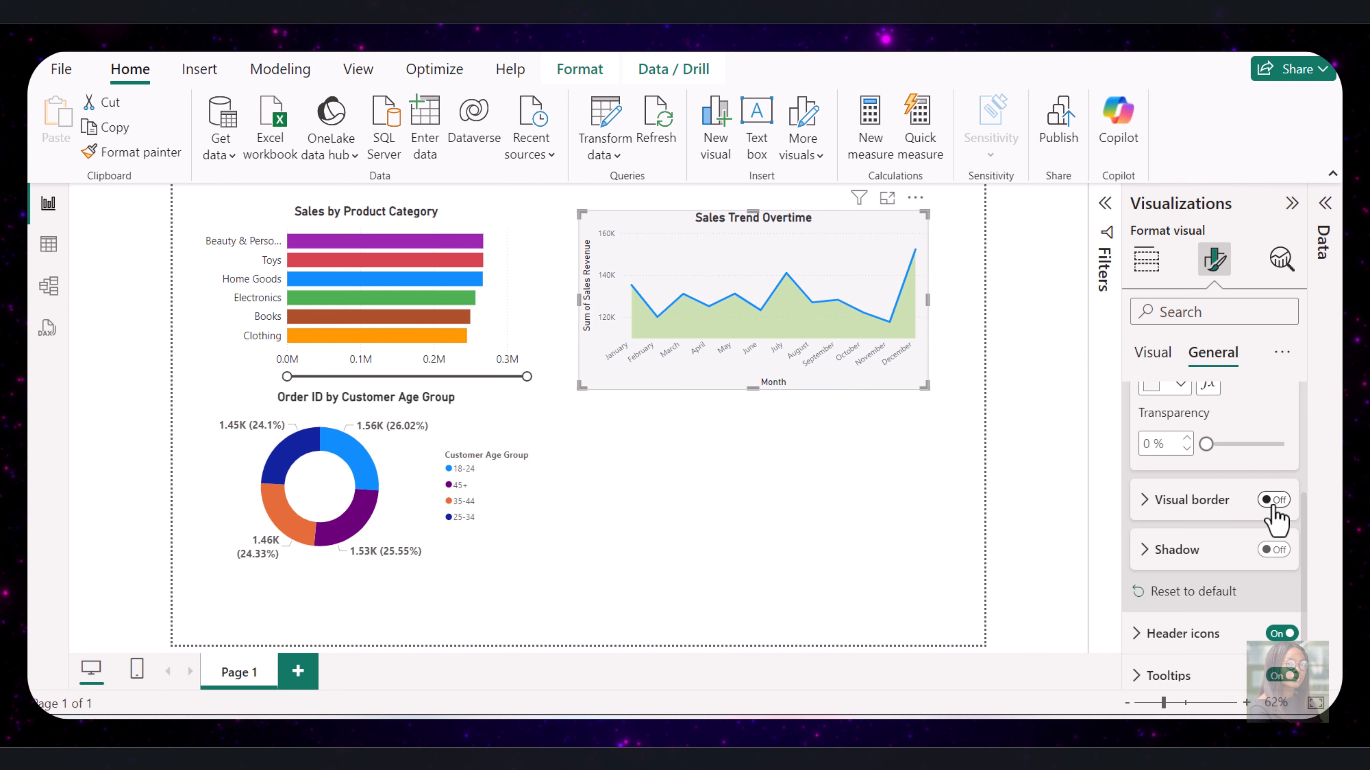
left_click(1273, 502)
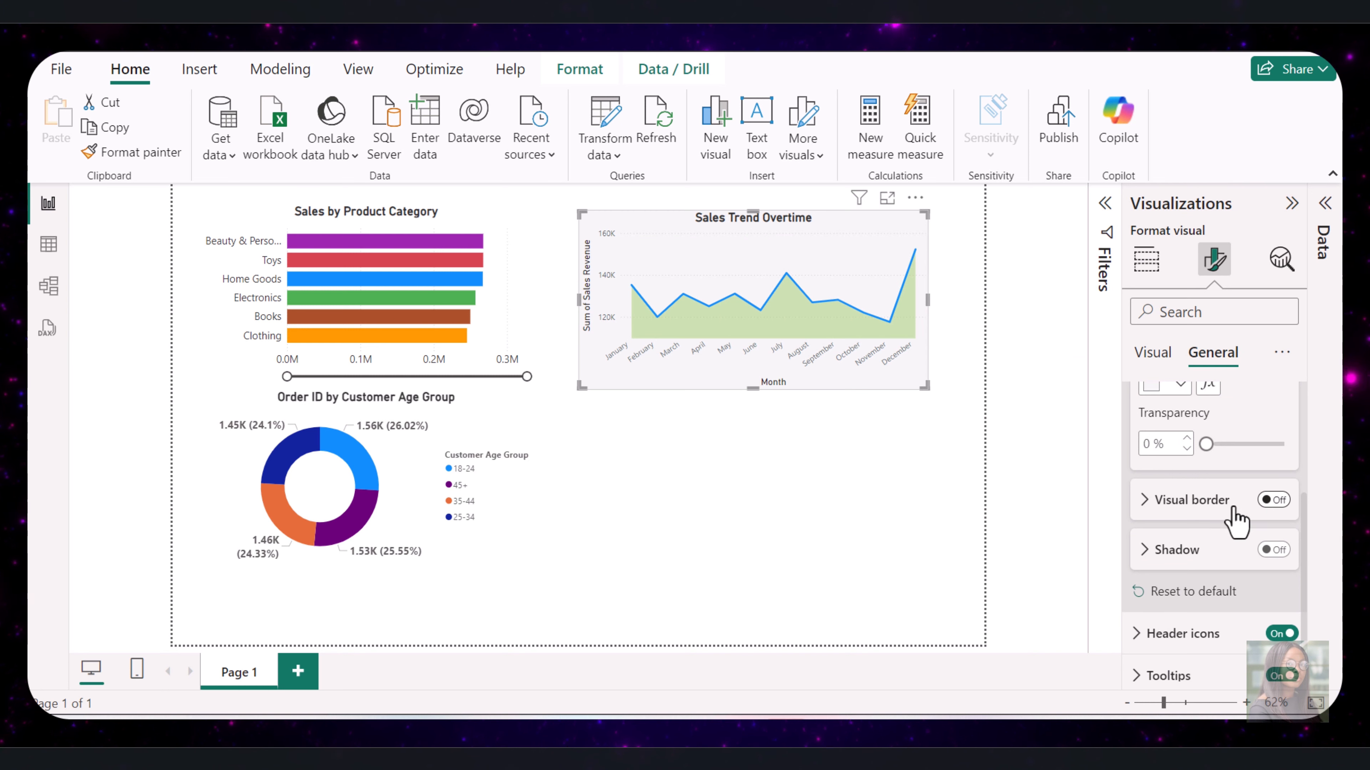
left_click(1152, 507)
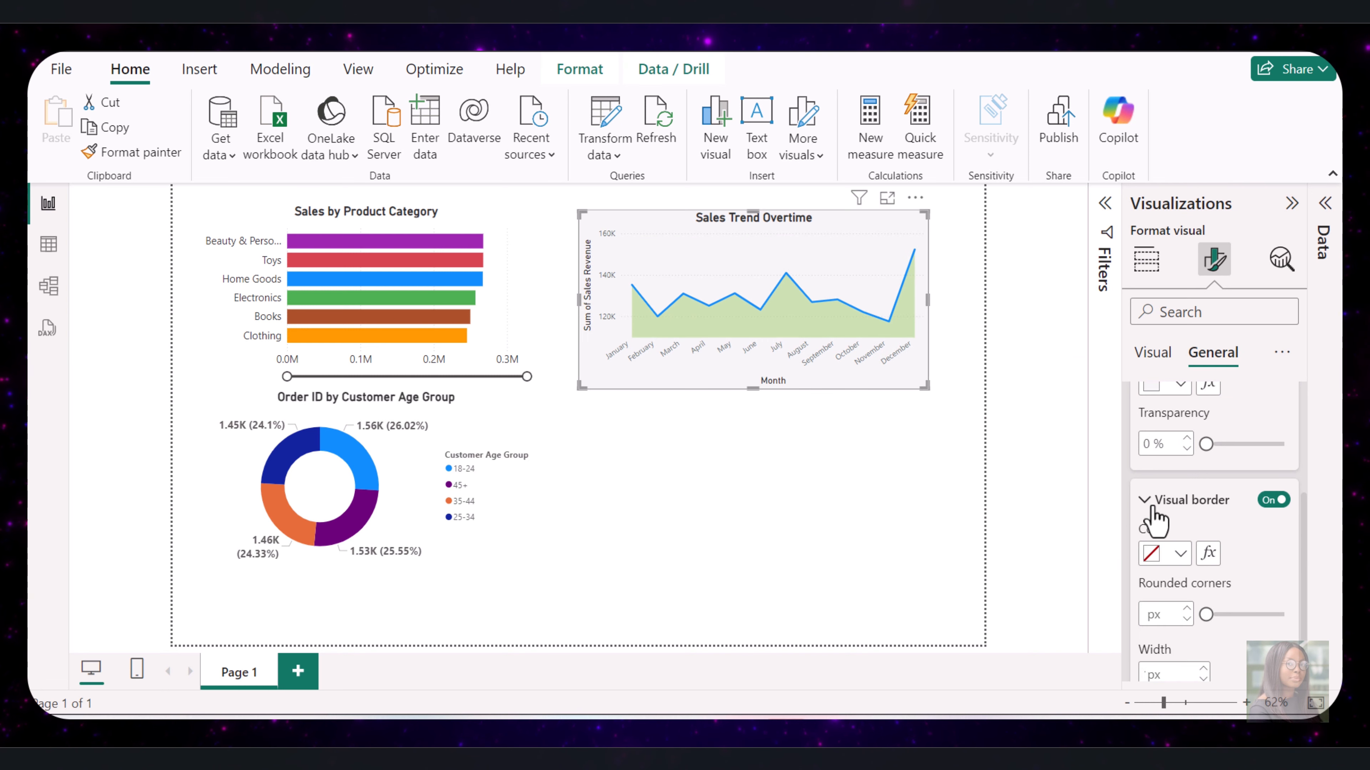
left_click(1168, 555)
left_click(1111, 516)
left_click(1095, 499)
type("#E0E0E0")
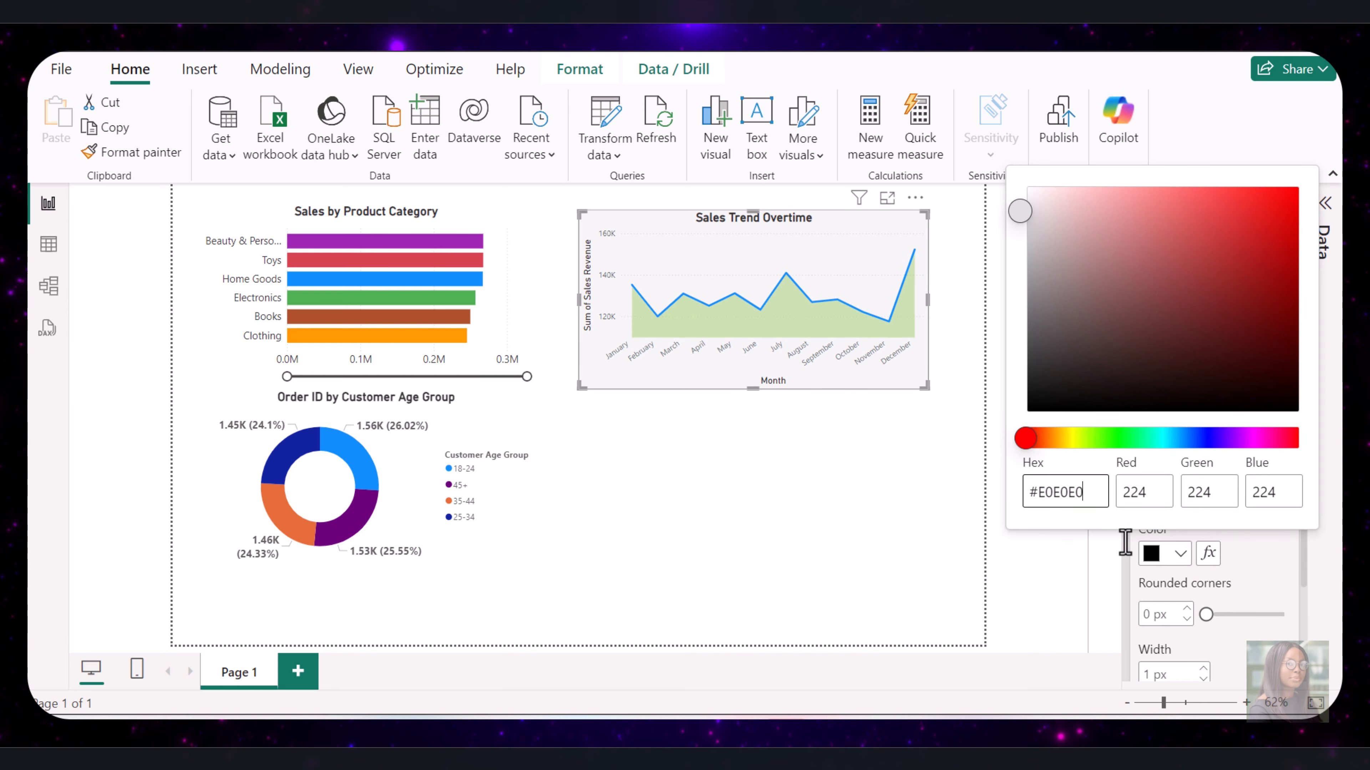
left_click(1187, 608)
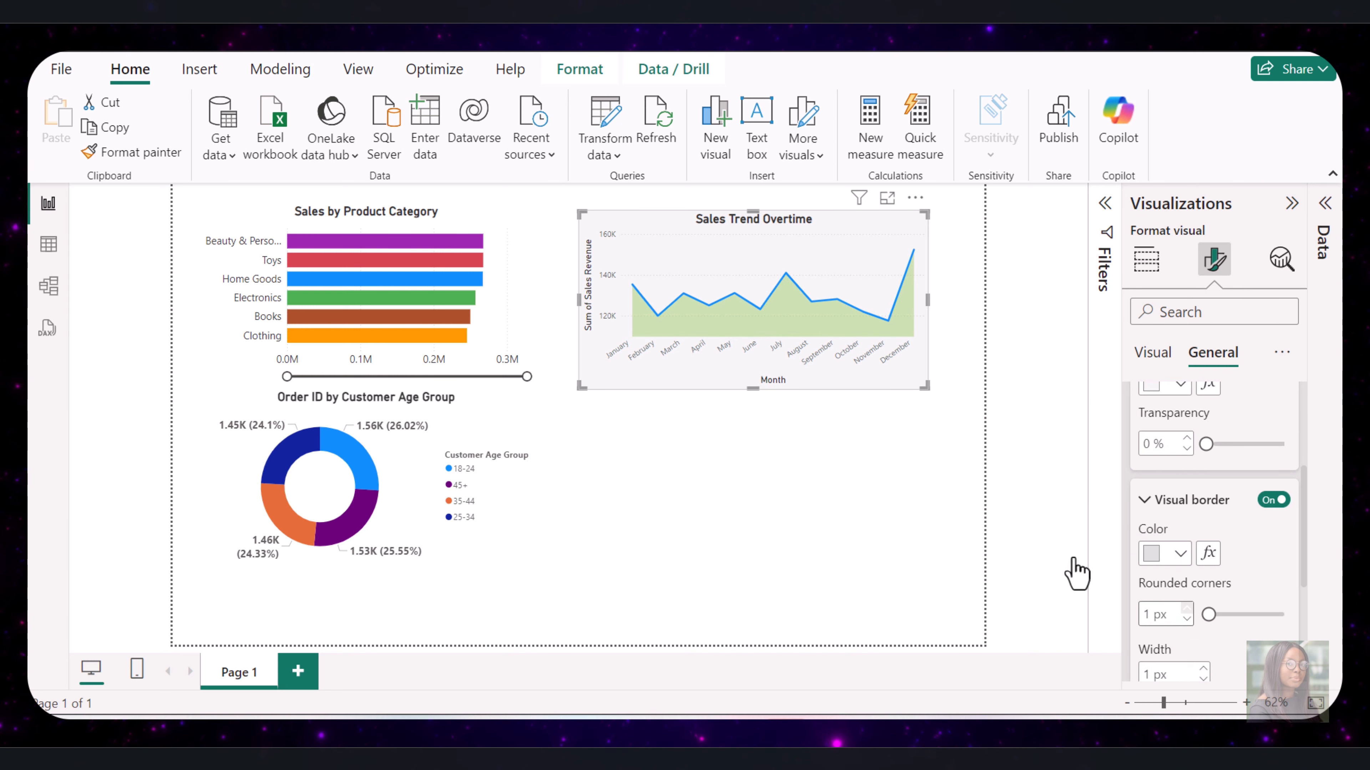
left_click(1043, 547)
Open the formatting options of the Sales by Product Category bar chart and clear the selection when finished
left_click(486, 373)
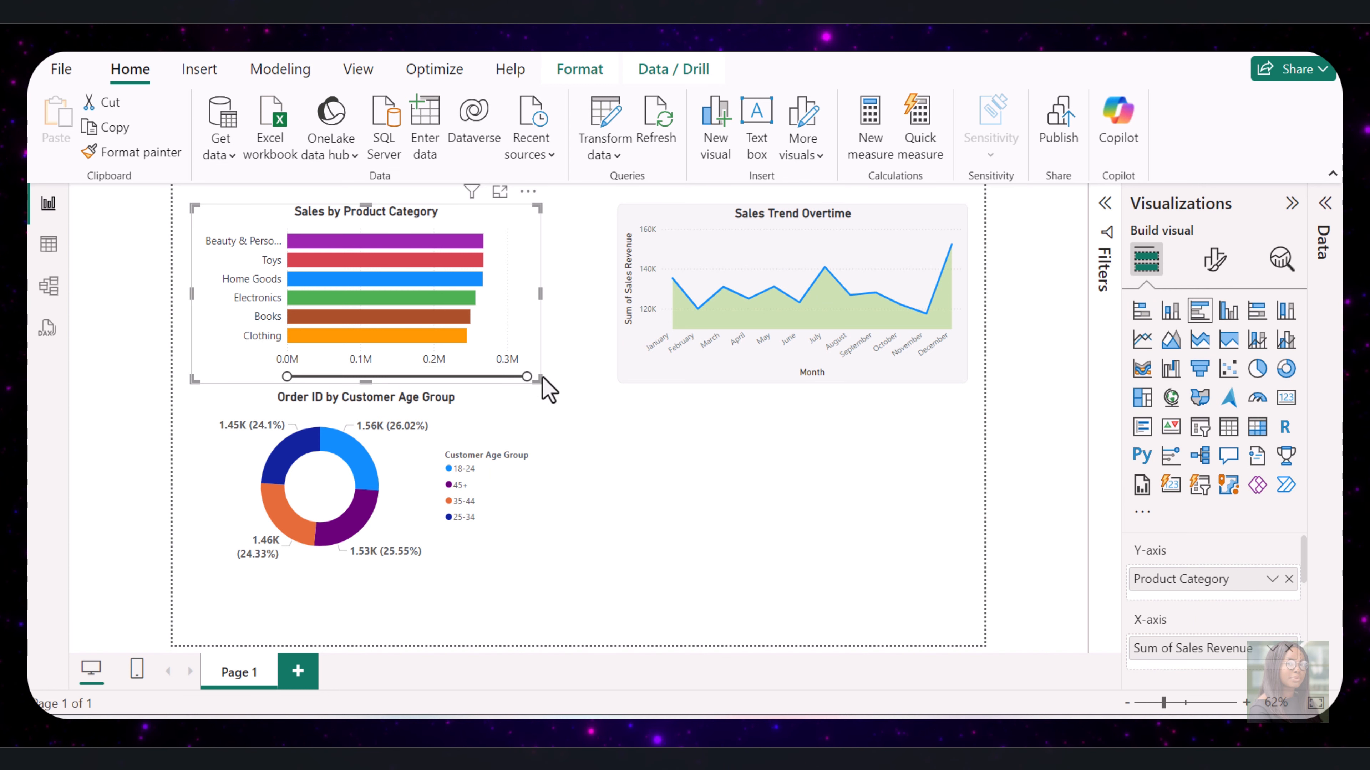
left_click(531, 462)
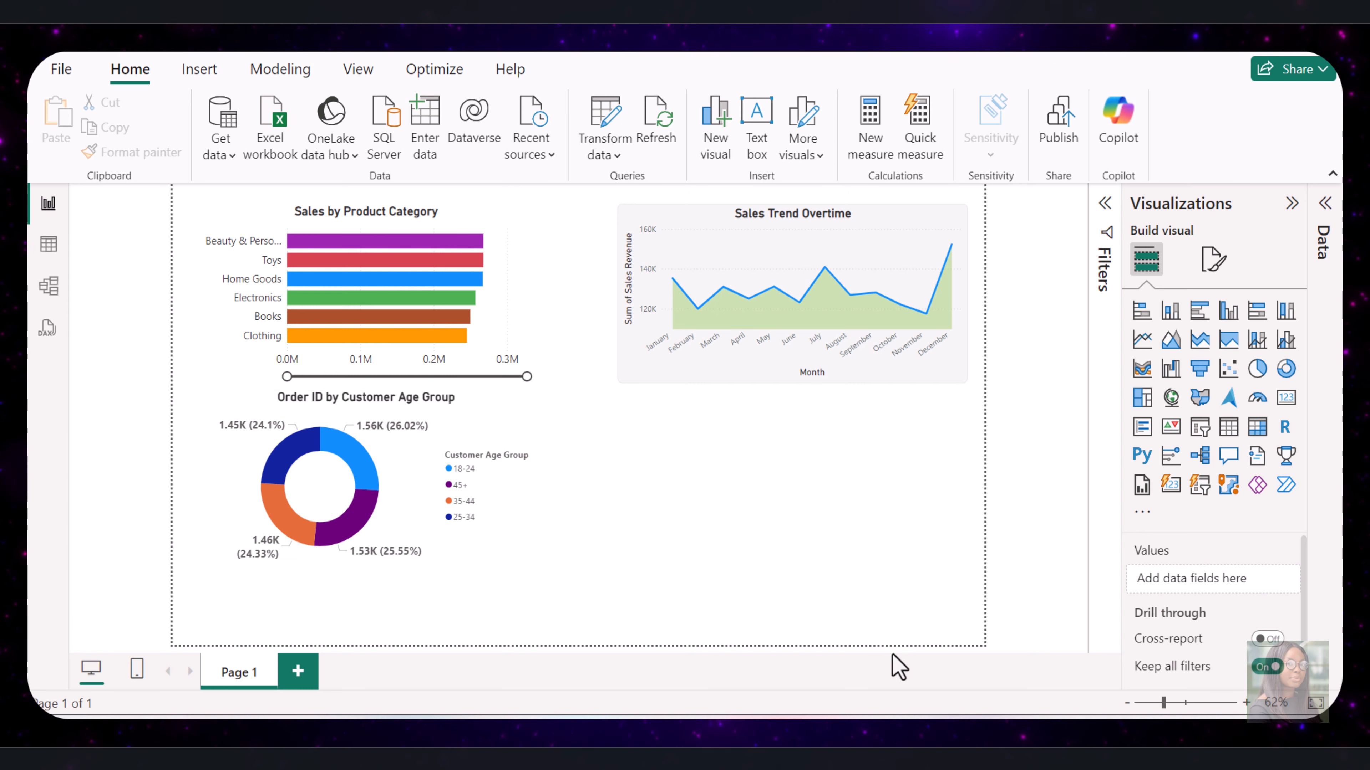
left_click(541, 195)
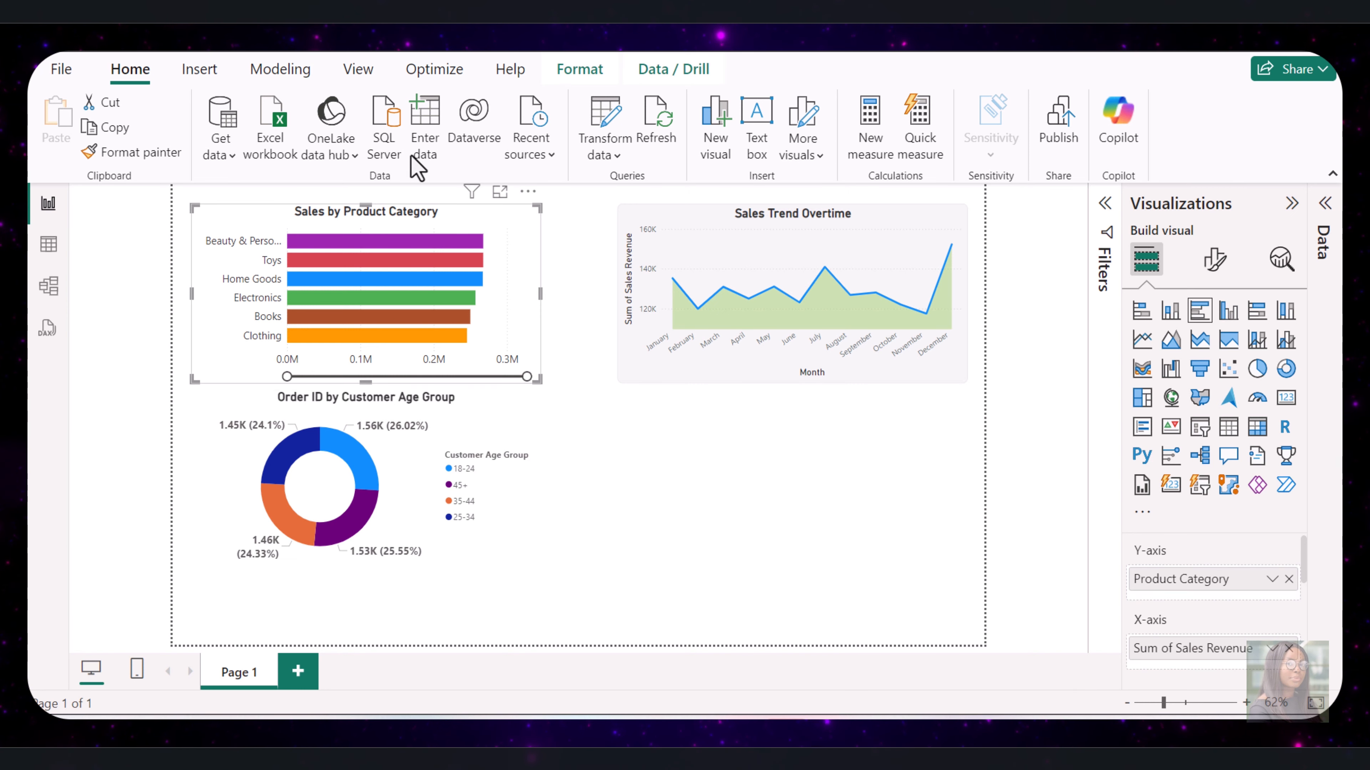
left_click(1214, 260)
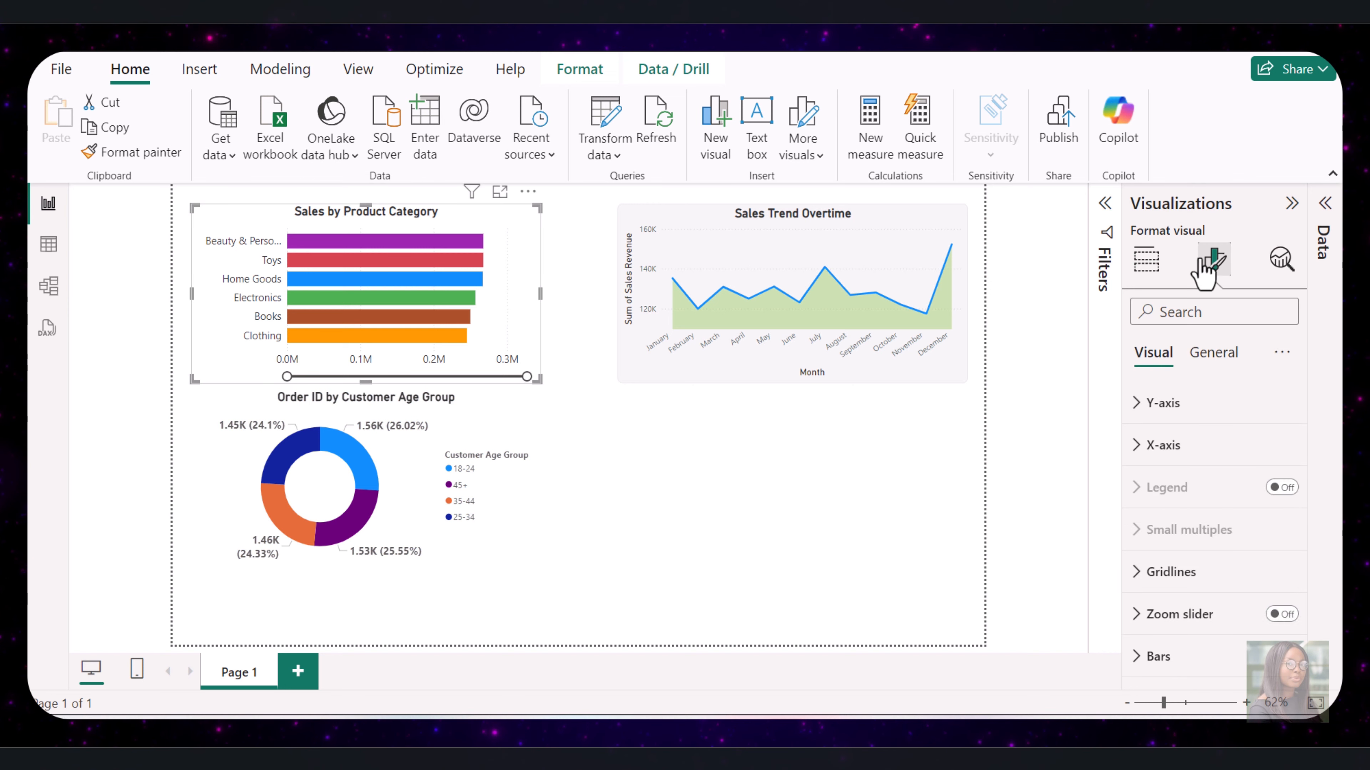
left_click(1025, 544)
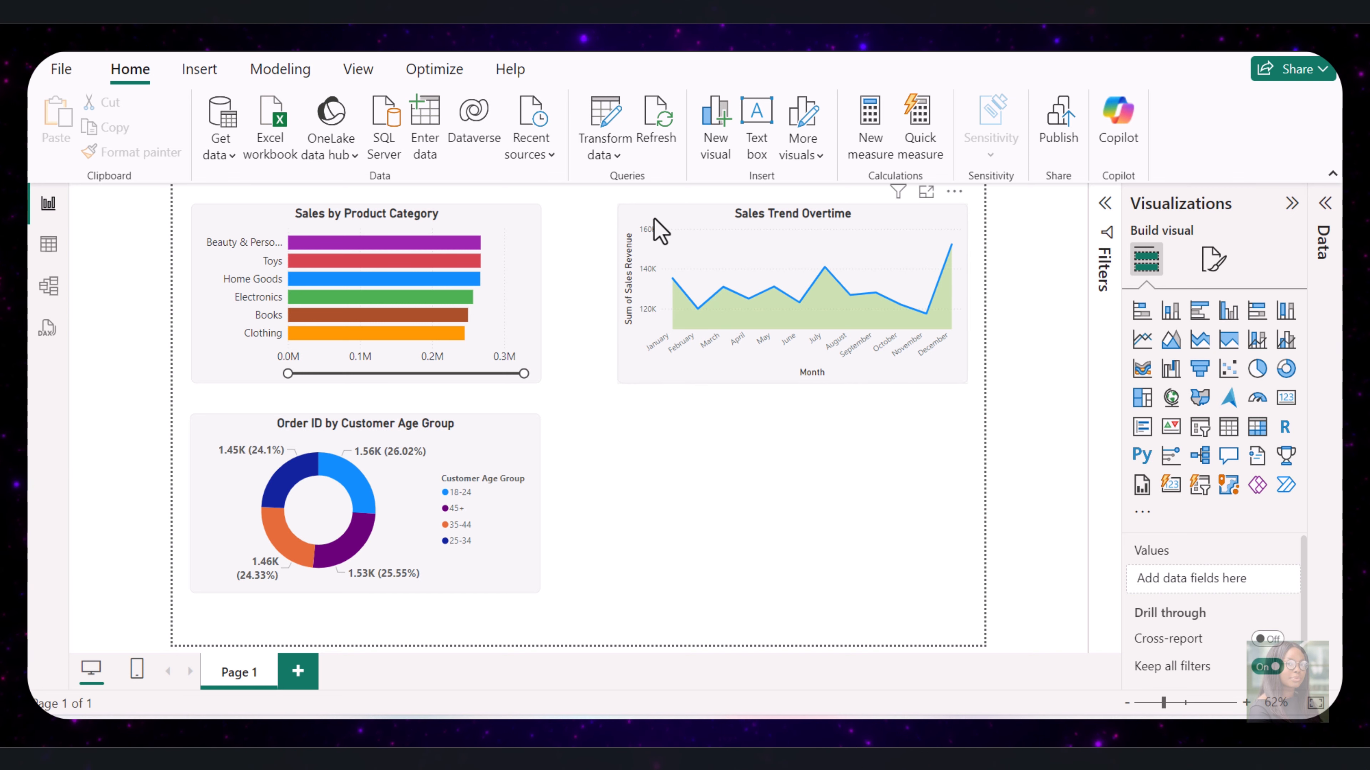
Move the Sales Trend Overtime area chart down to the lower part of the report page
left_click_drag(661, 232, 678, 493)
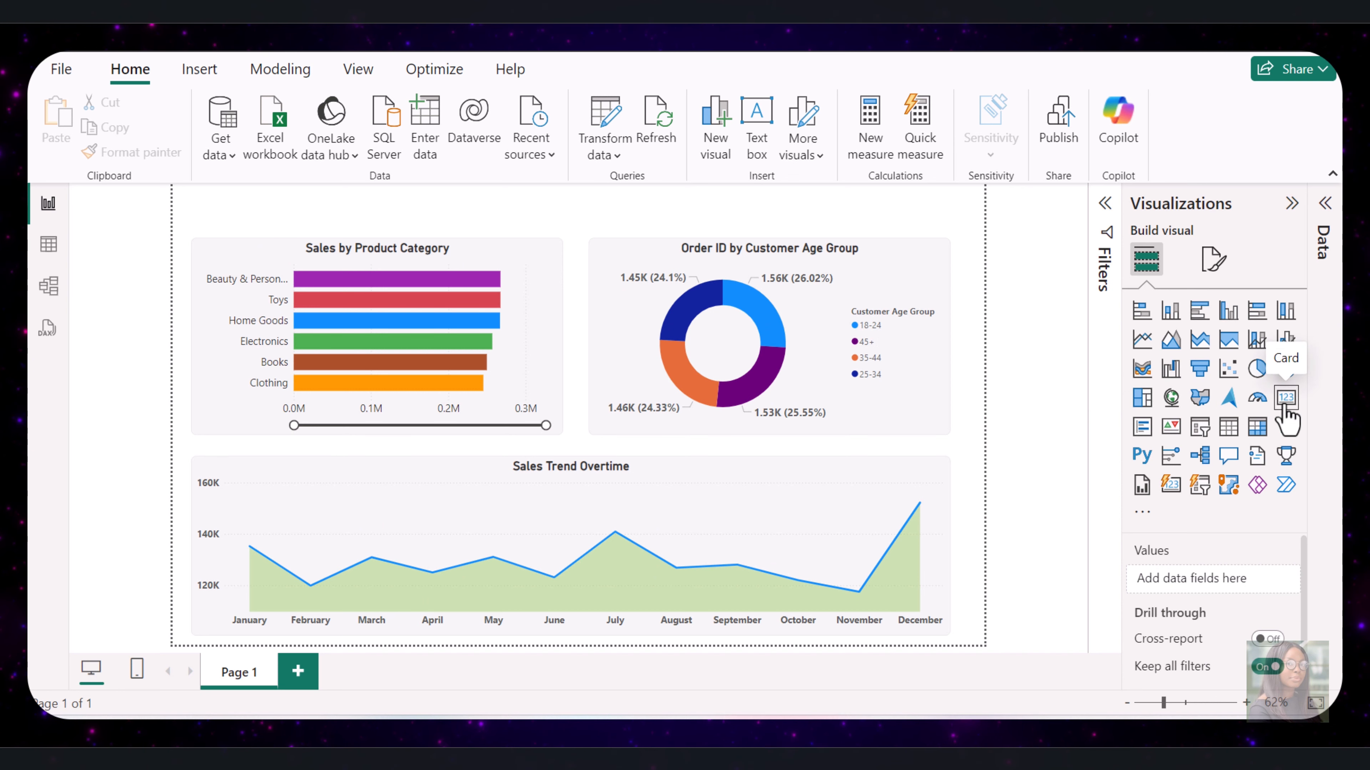
Insert a card visual, shrink it to a small box and place it above the Sales by Product Category chart
left_click_drag(1286, 405, 333, 383)
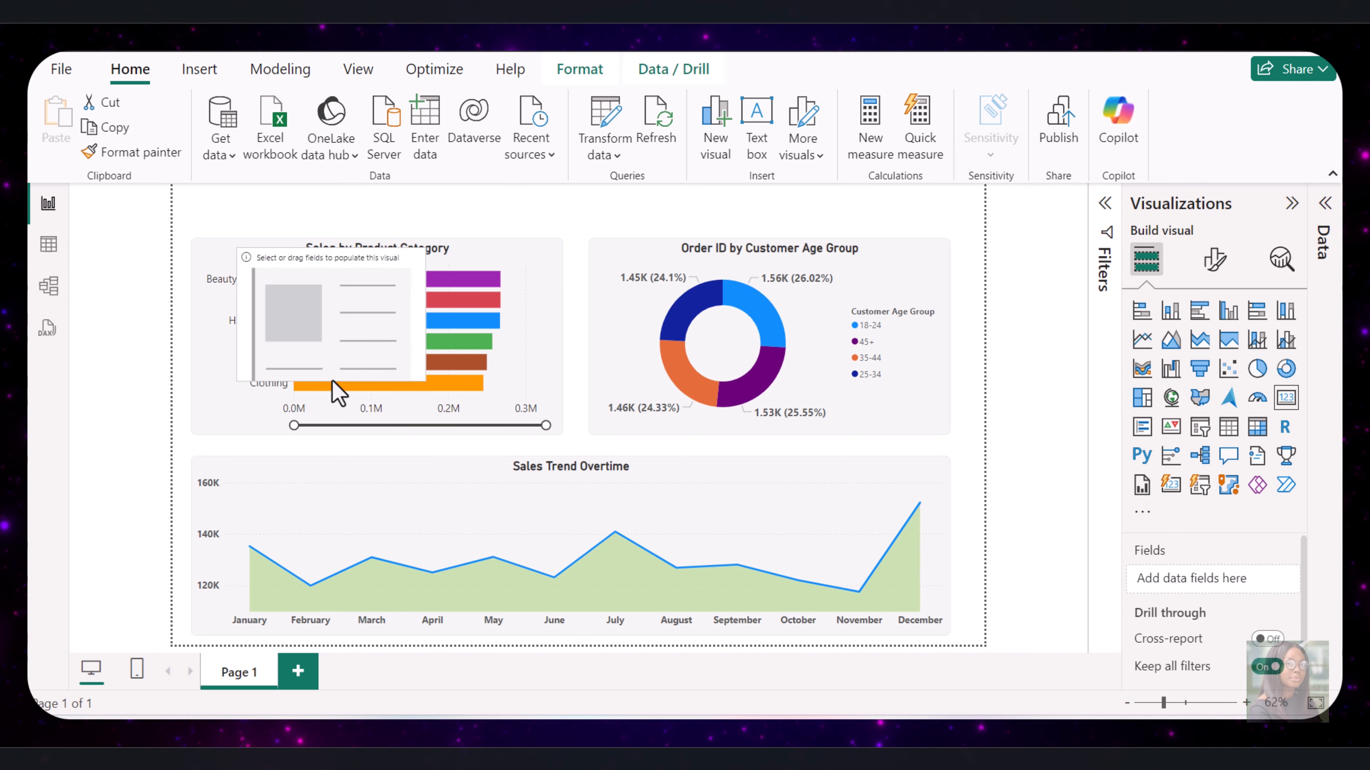
left_click_drag(426, 310, 377, 305)
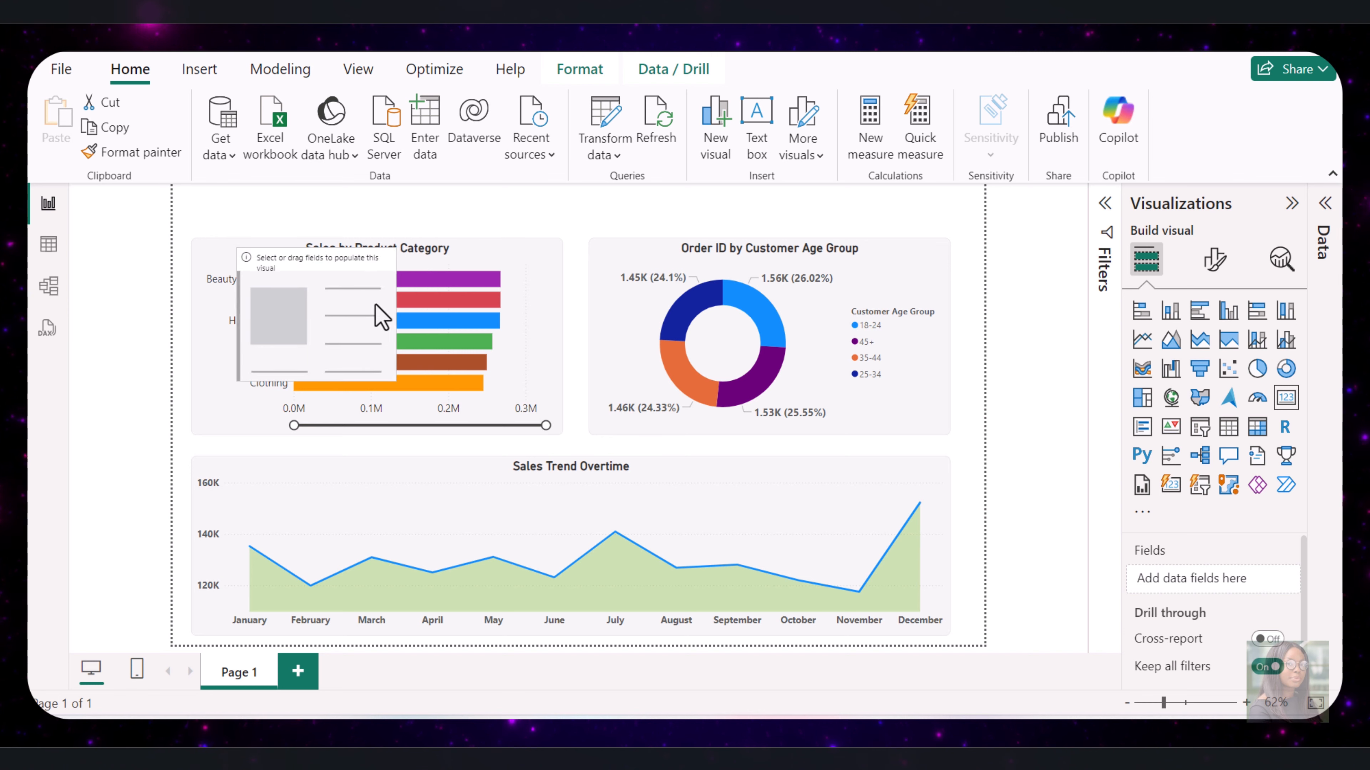
left_click_drag(309, 381, 314, 311)
left_click_drag(269, 252, 254, 192)
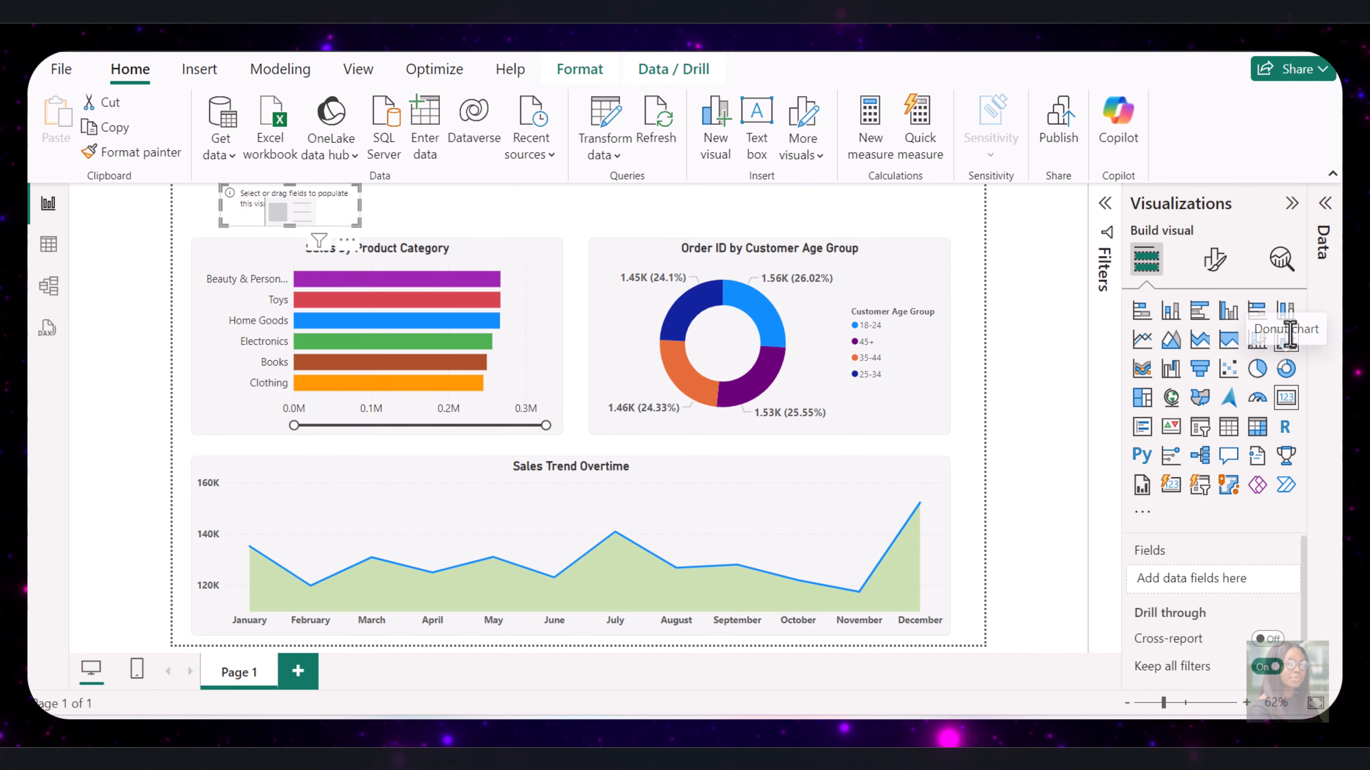
Show Sales Revenue in the card and duplicate it to make a row of three cards above the charts
left_click(1324, 385)
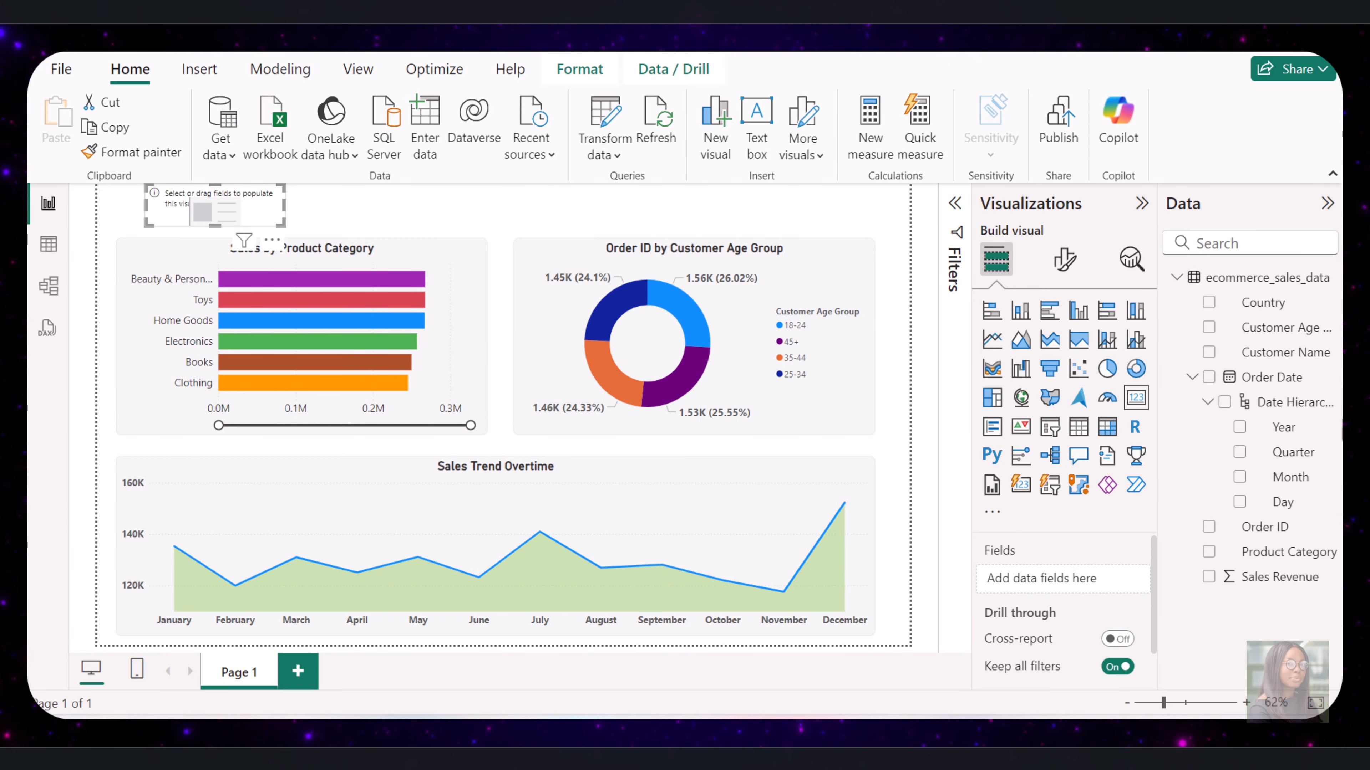
left_click_drag(1301, 572, 1115, 590)
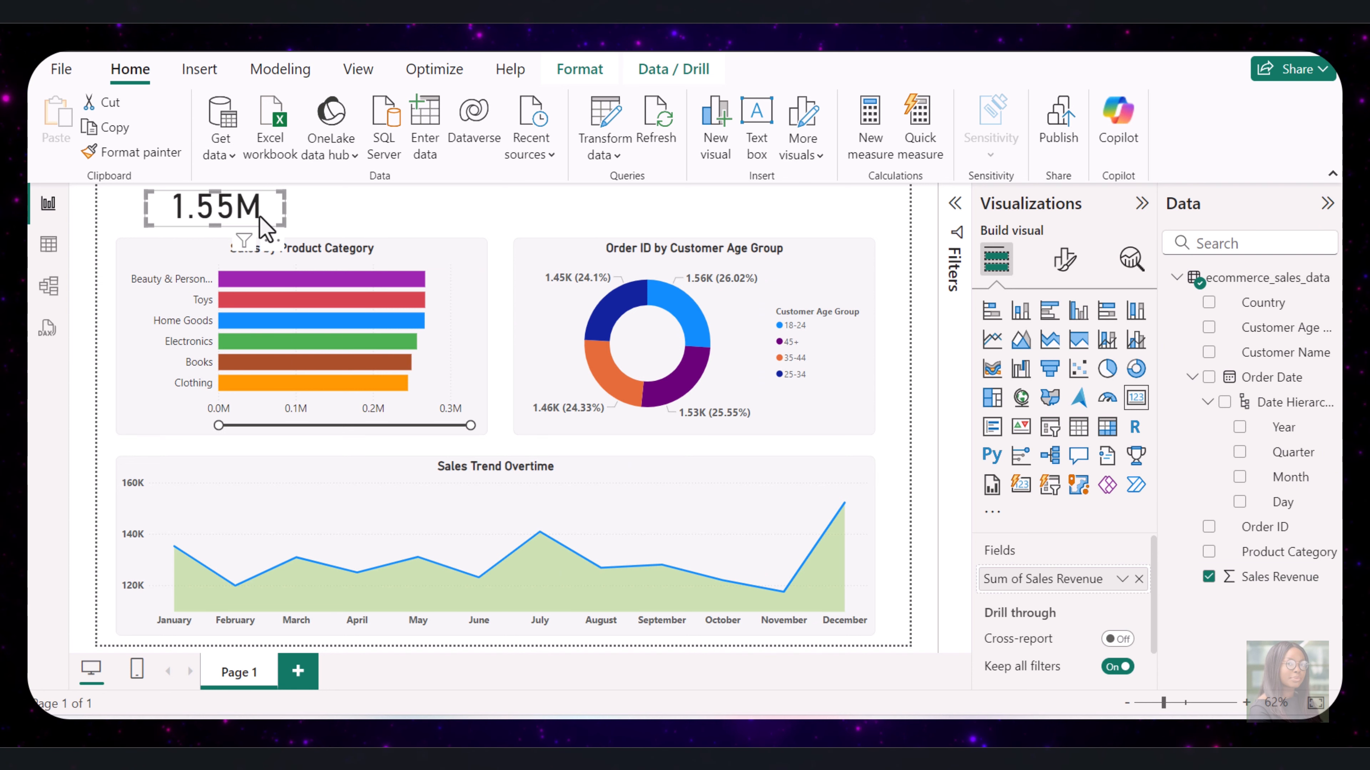
right_click(259, 217)
mouse_move(431, 279)
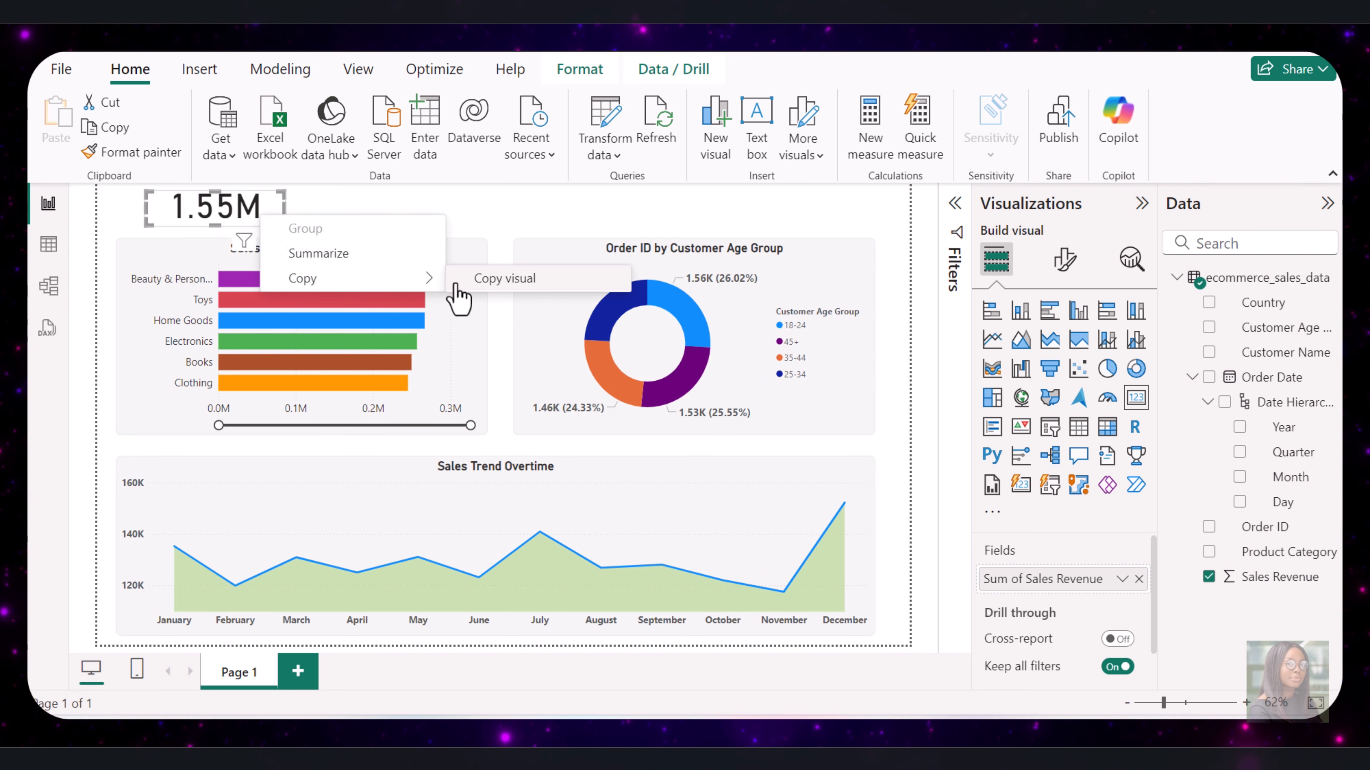
left_click(504, 278)
key("ctrl+v")
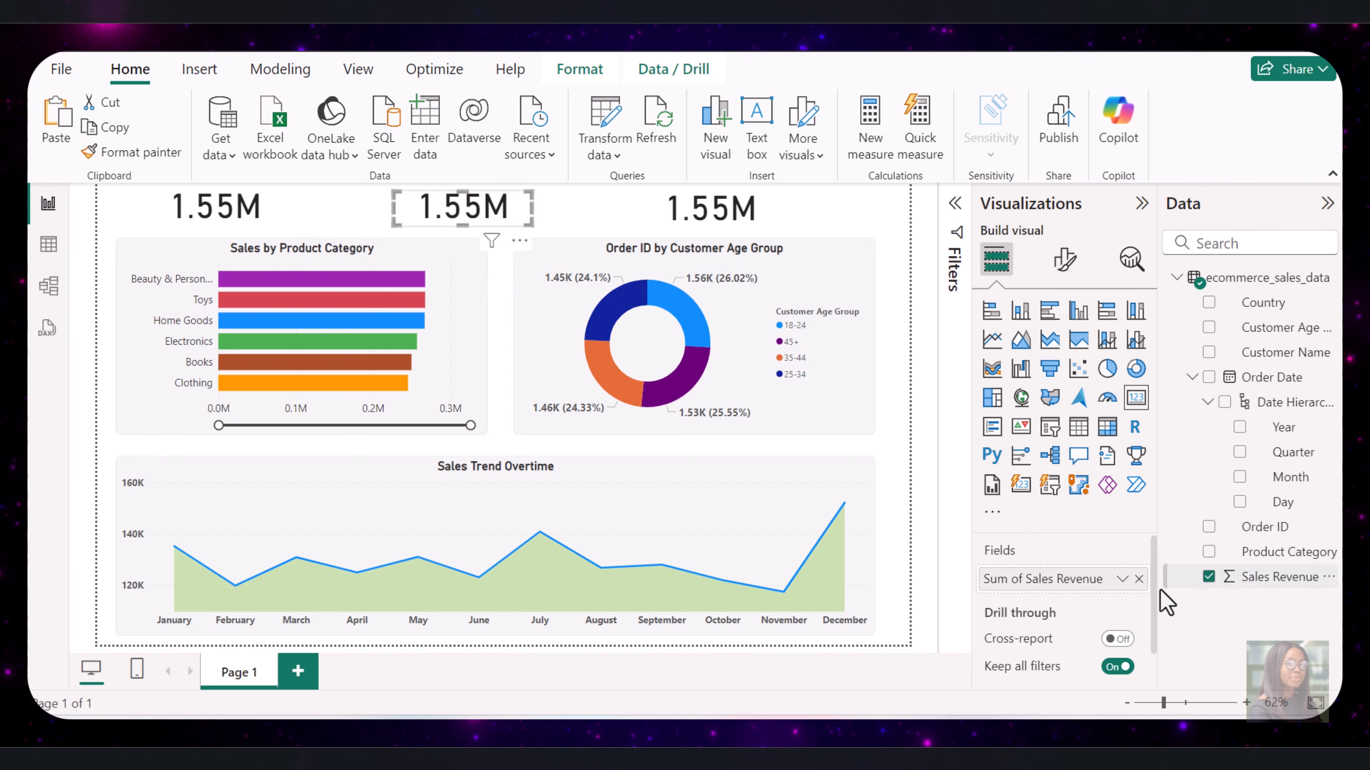
Replace Sales Revenue in the middle card with Customer Name, summarized as Count (Distinct)
left_click(1138, 580)
left_click_drag(1267, 352, 1111, 577)
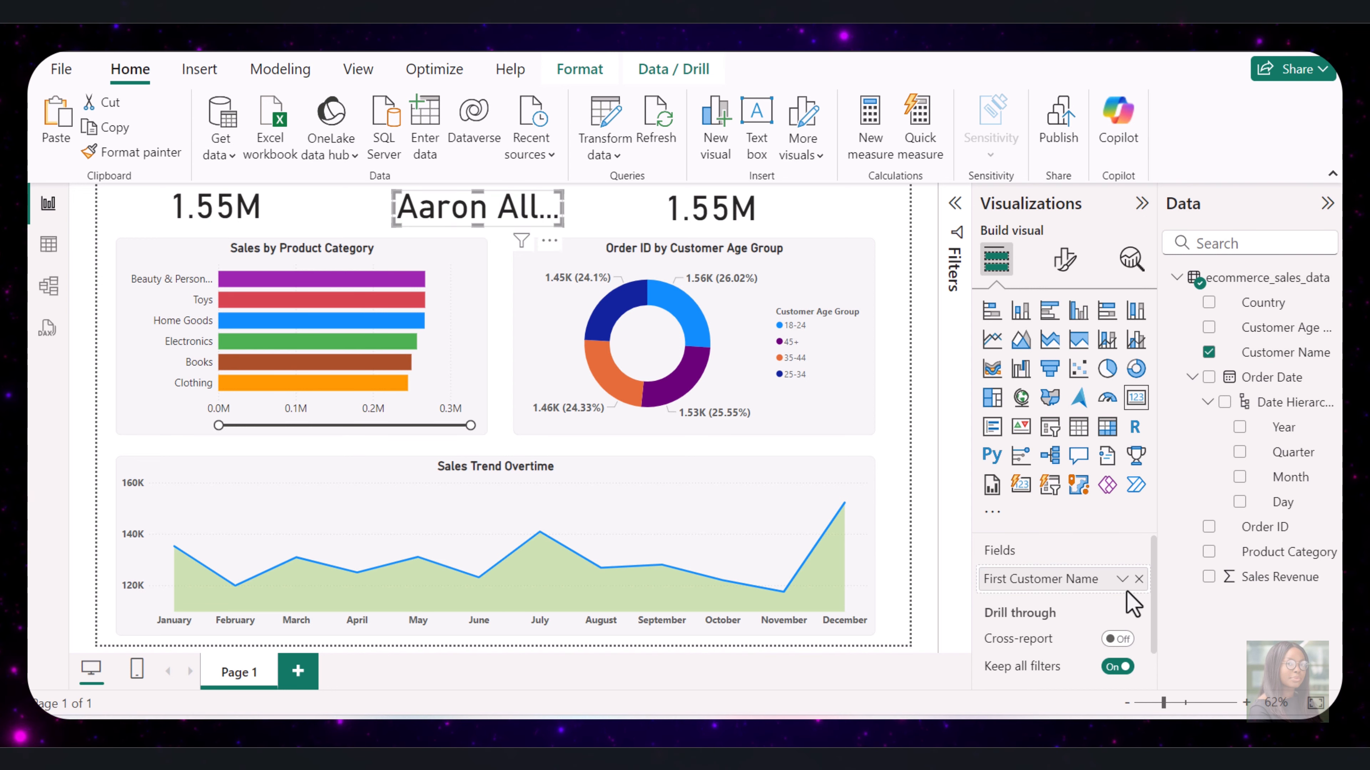
left_click(1122, 579)
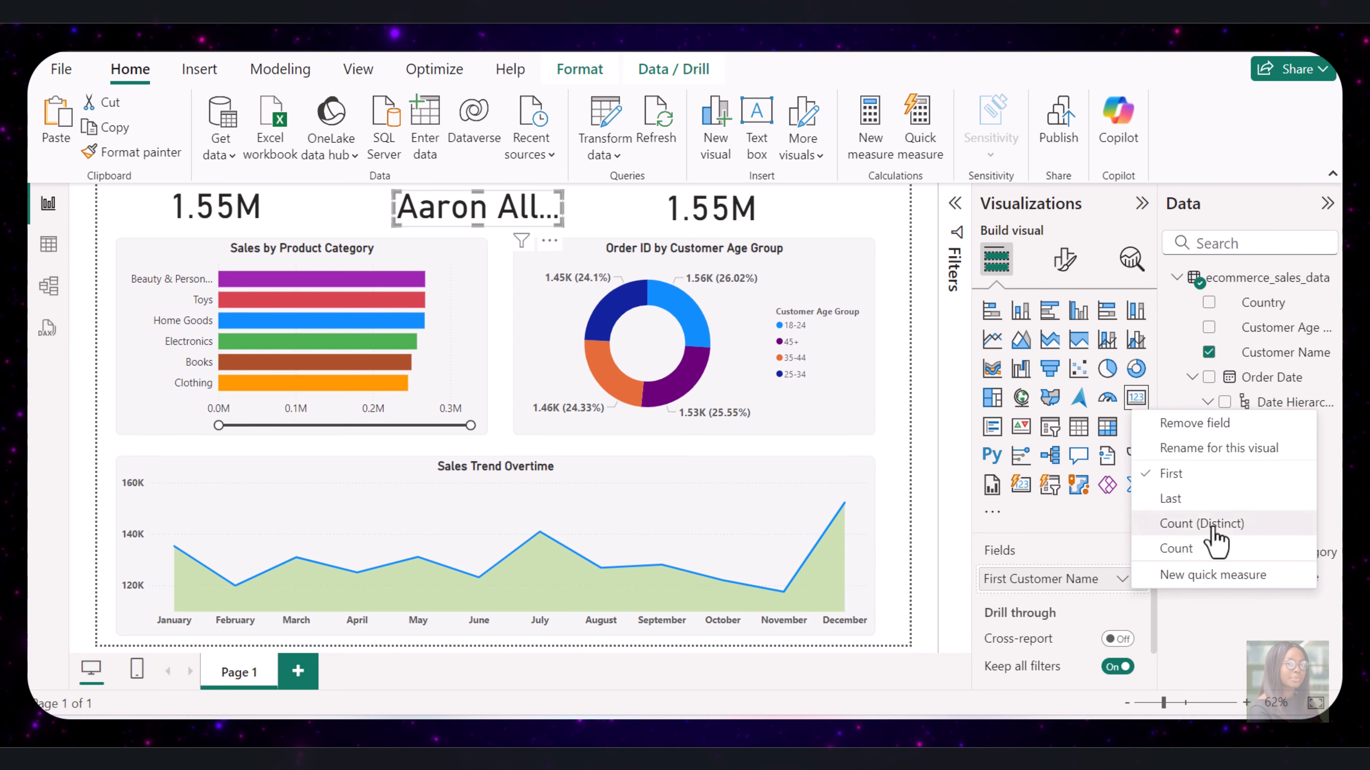
left_click(1202, 523)
Remove Sales Revenue from the third card so that it holds no field
left_click(755, 213)
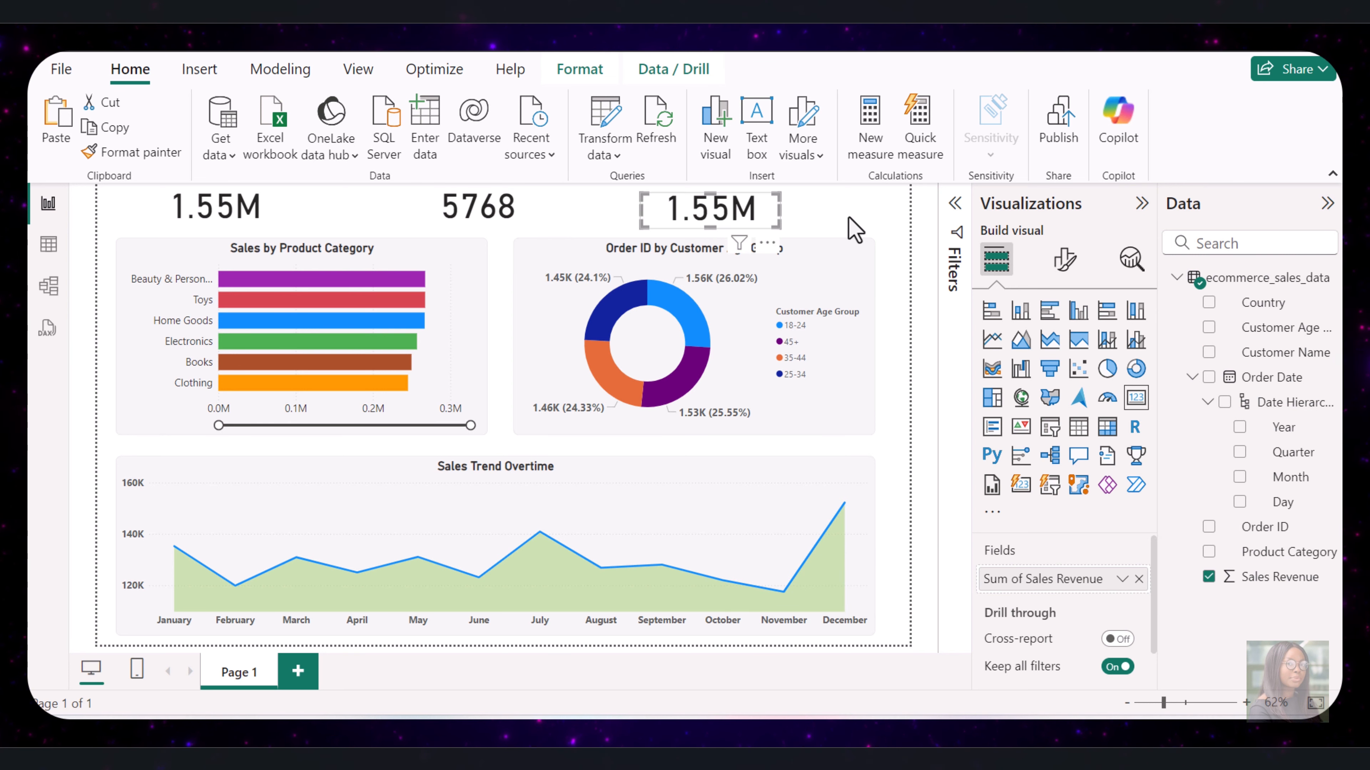
left_click(856, 227)
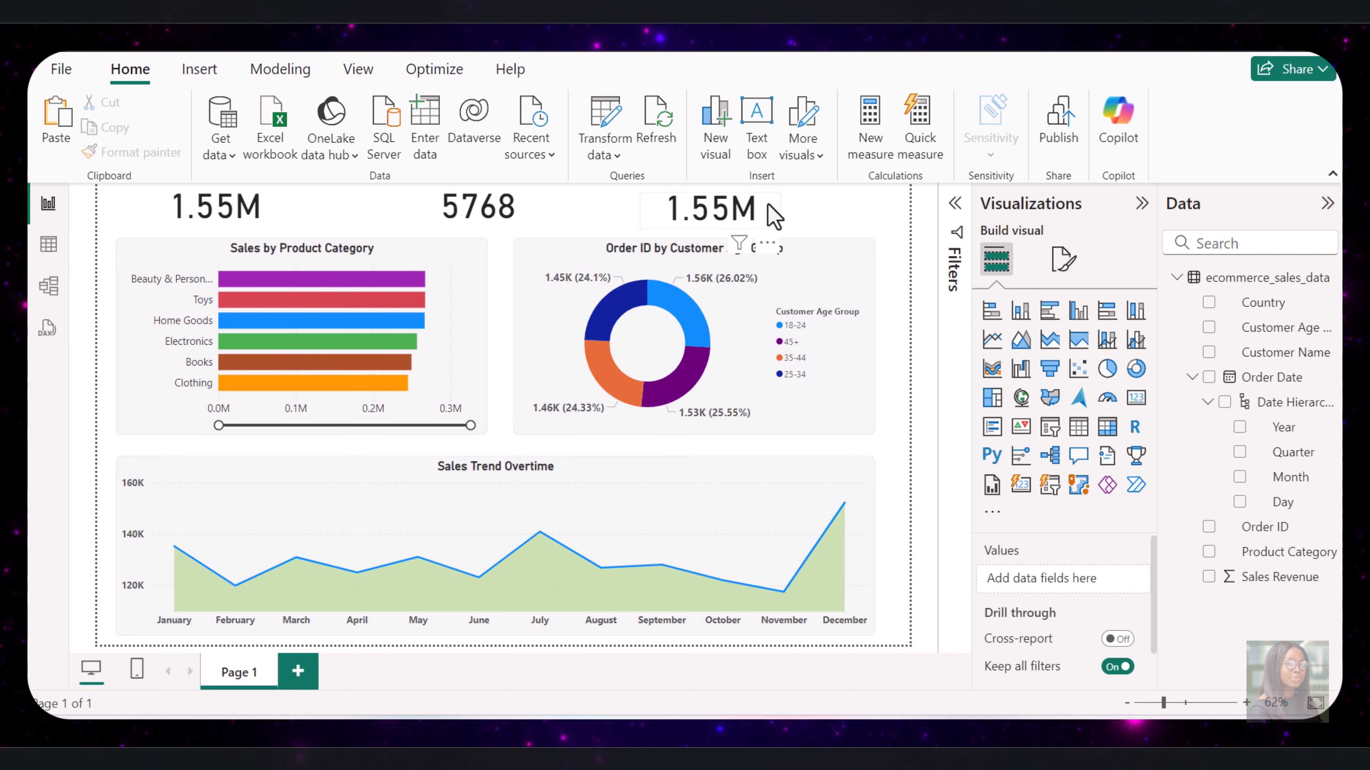
left_click(1208, 576)
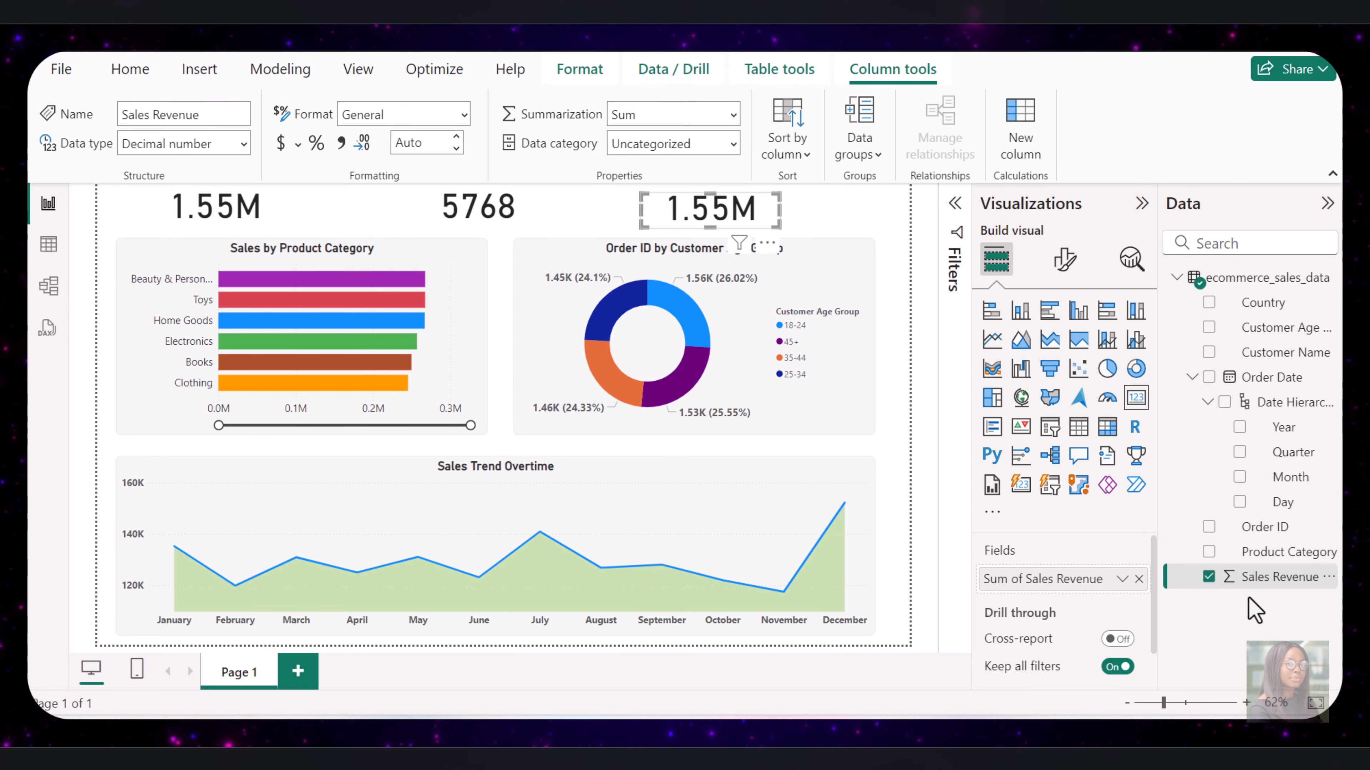
left_click(1207, 577)
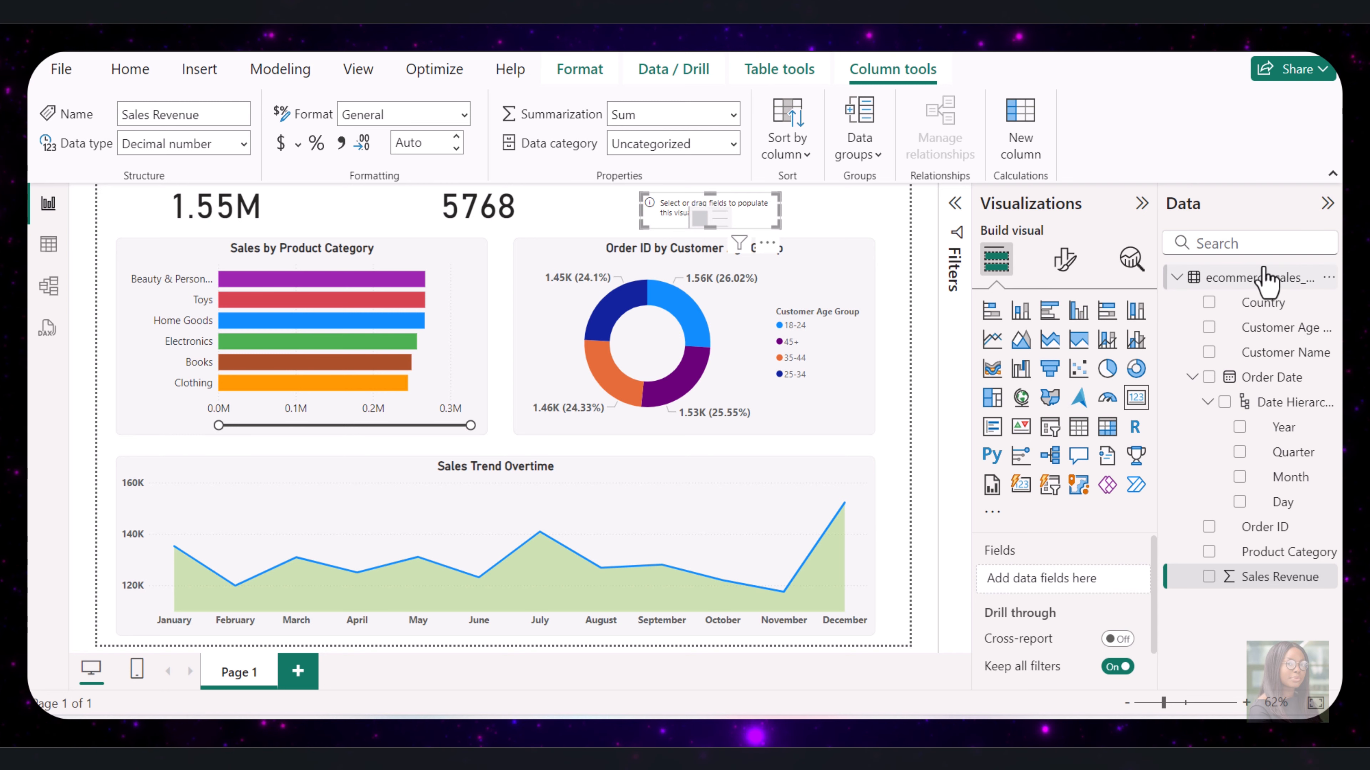
Start a new quick measure on the ecommerce_sales_data table with Division as the calculation
right_click(1263, 280)
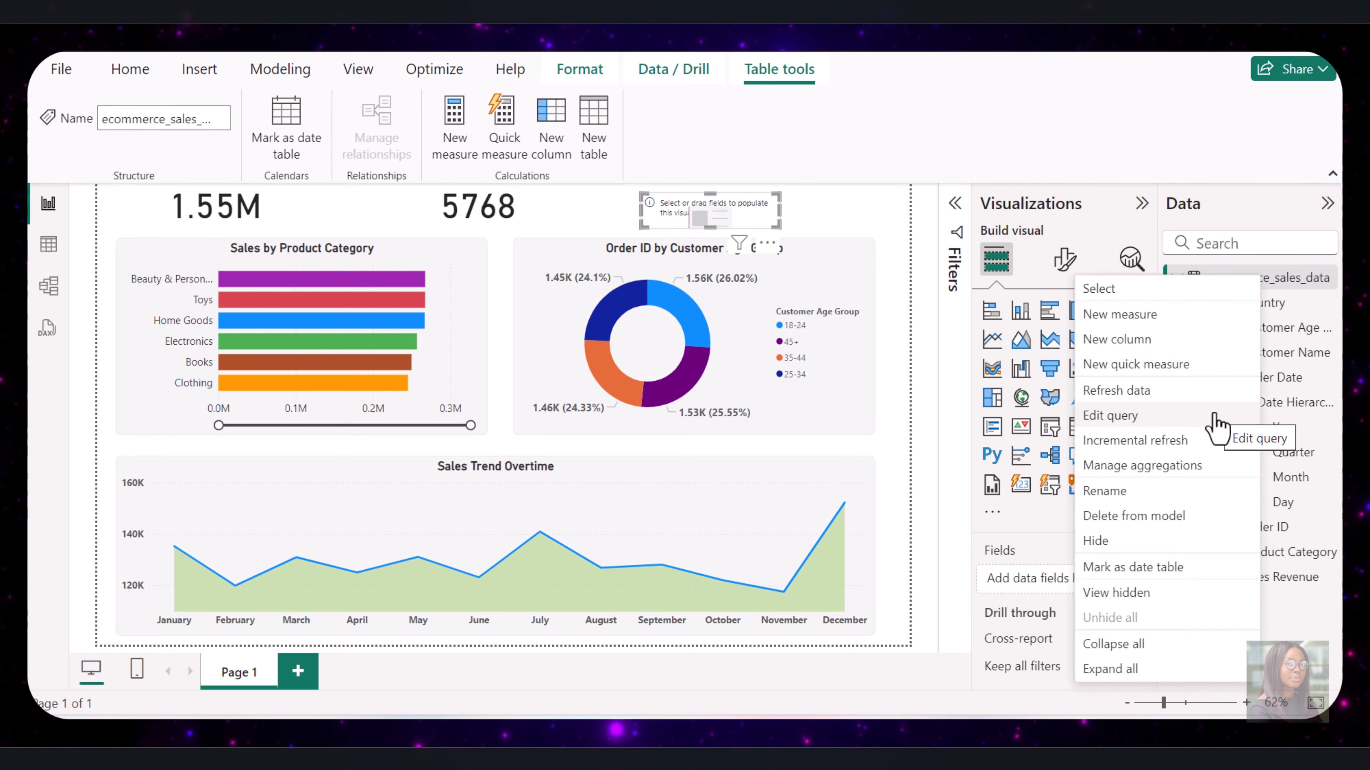
left_click(1172, 371)
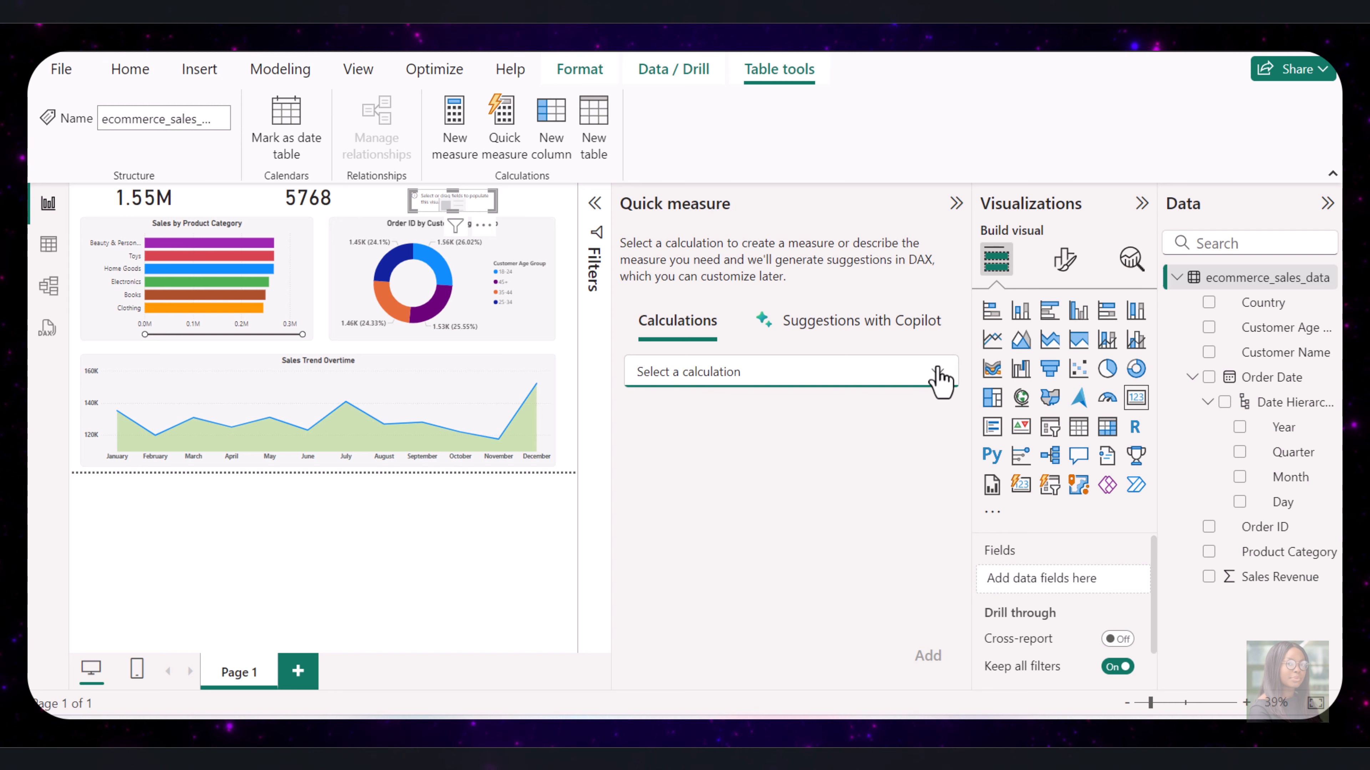
left_click(941, 380)
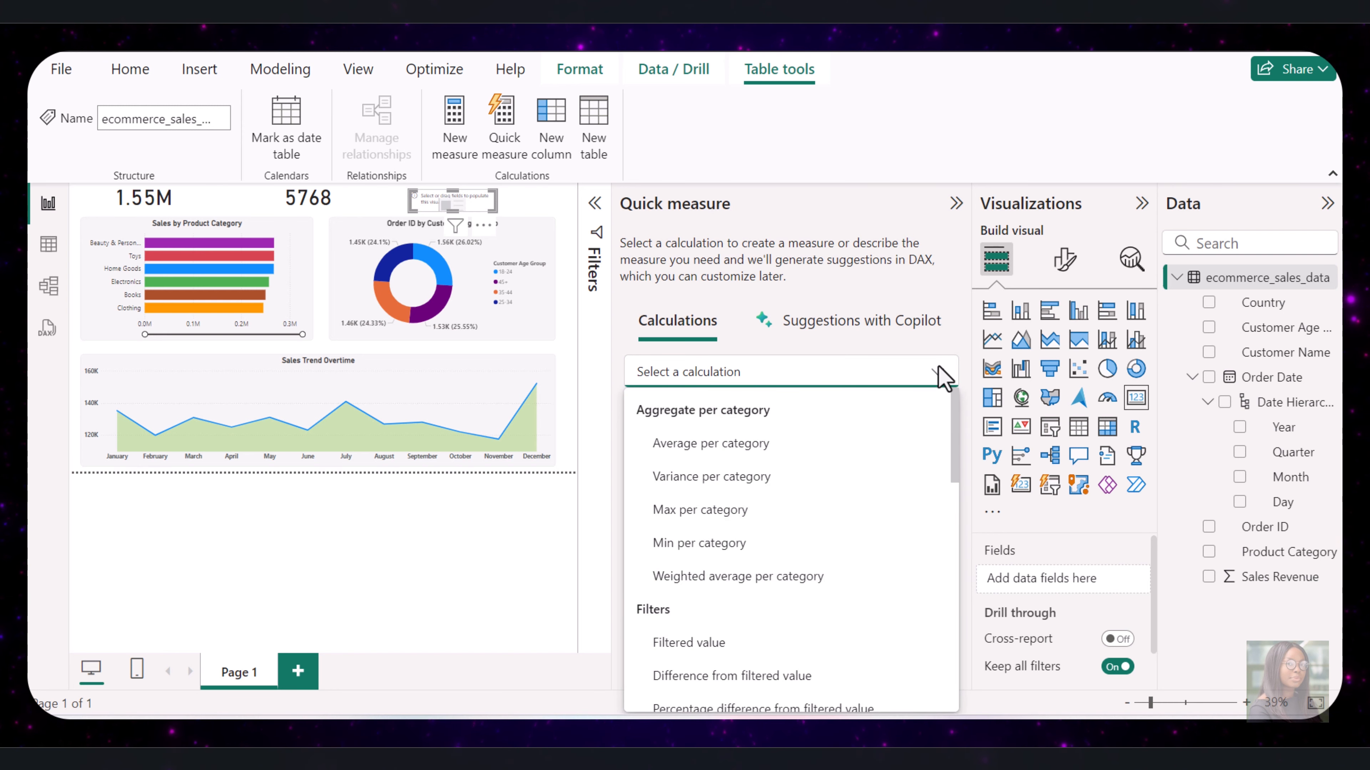
scroll(789, 551, "down", 10)
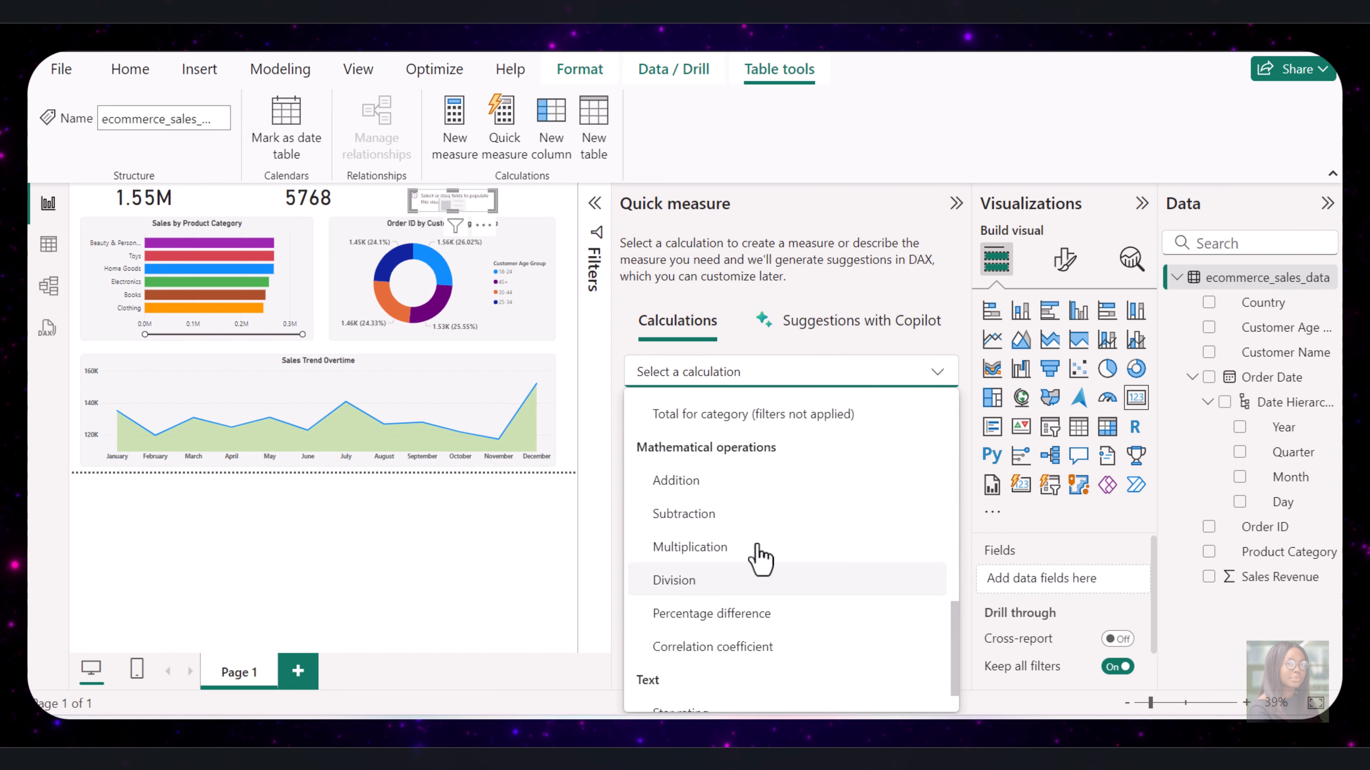
left_click(755, 573)
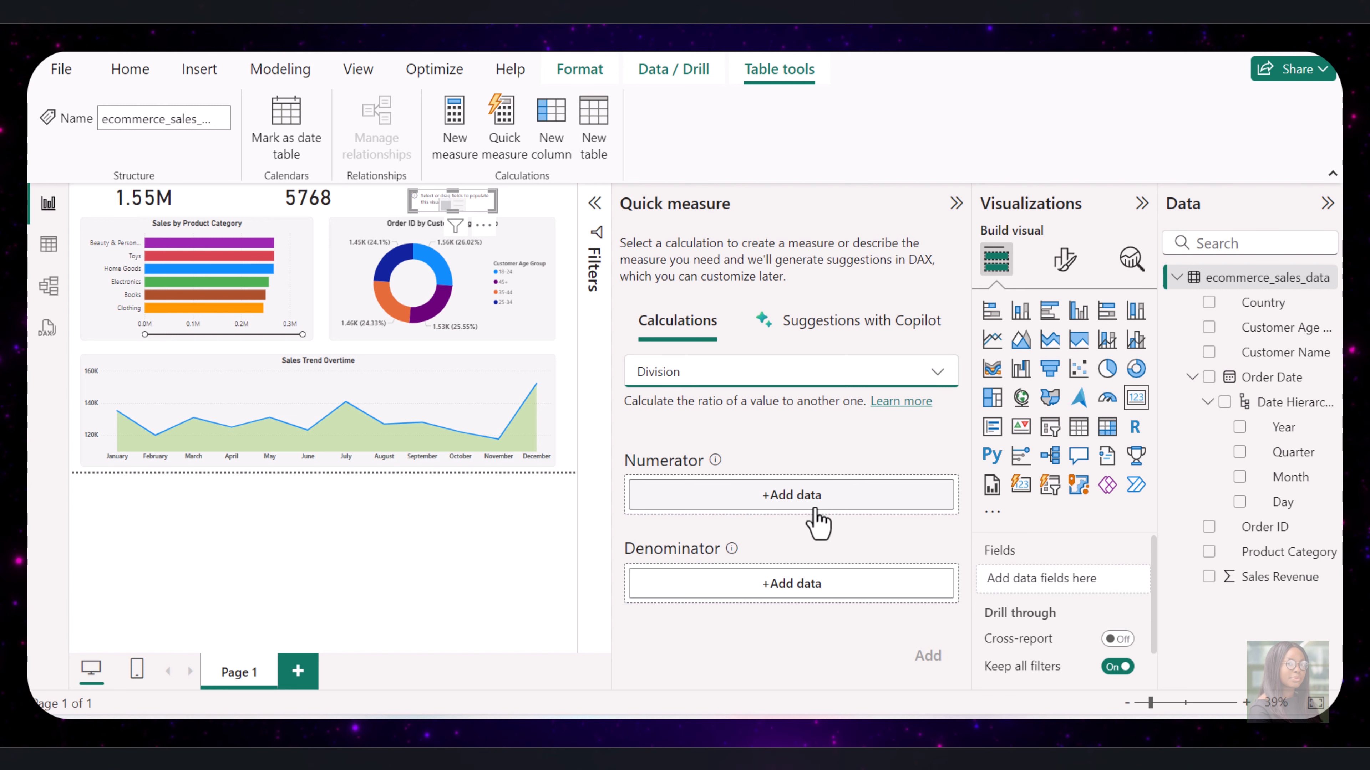
Set the quick measure's numerator to Sales Revenue and its denominator to Order ID, and add the measure
left_click(774, 494)
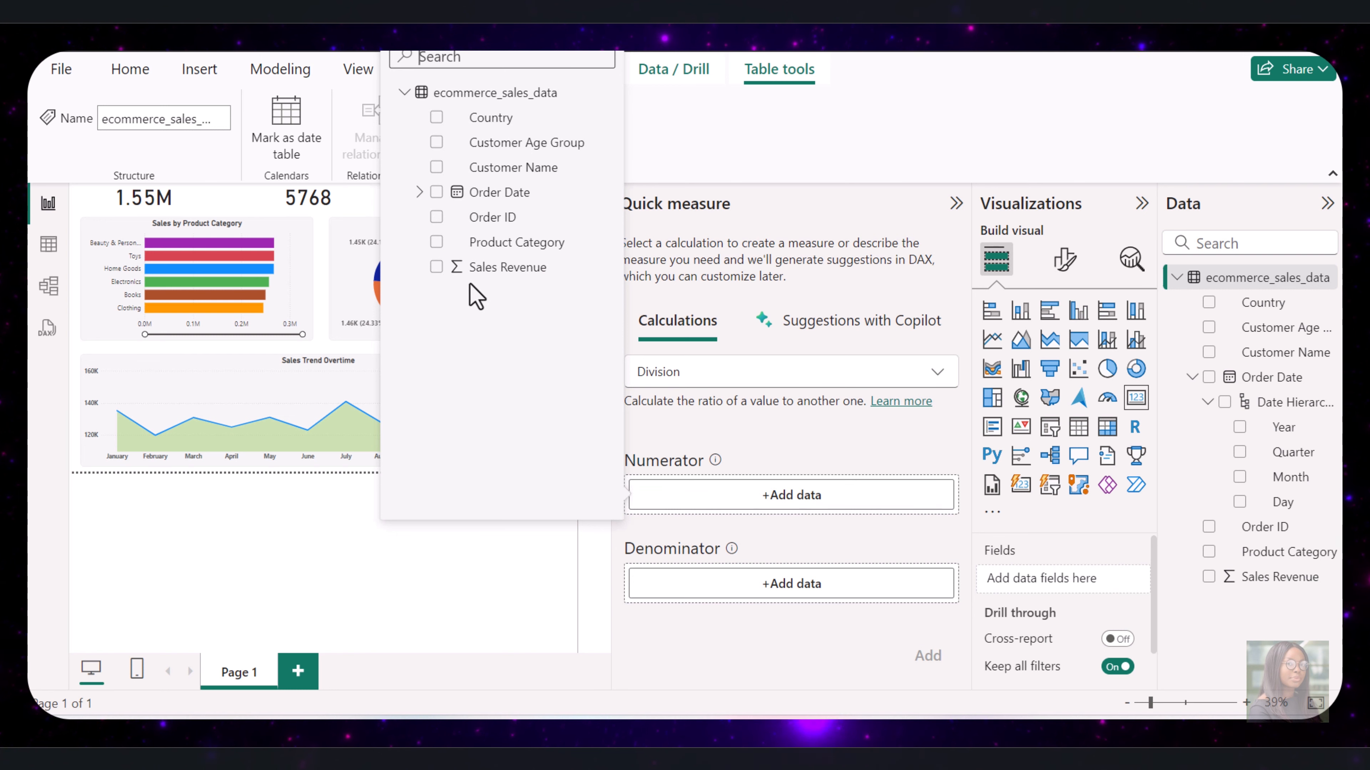
left_click(486, 267)
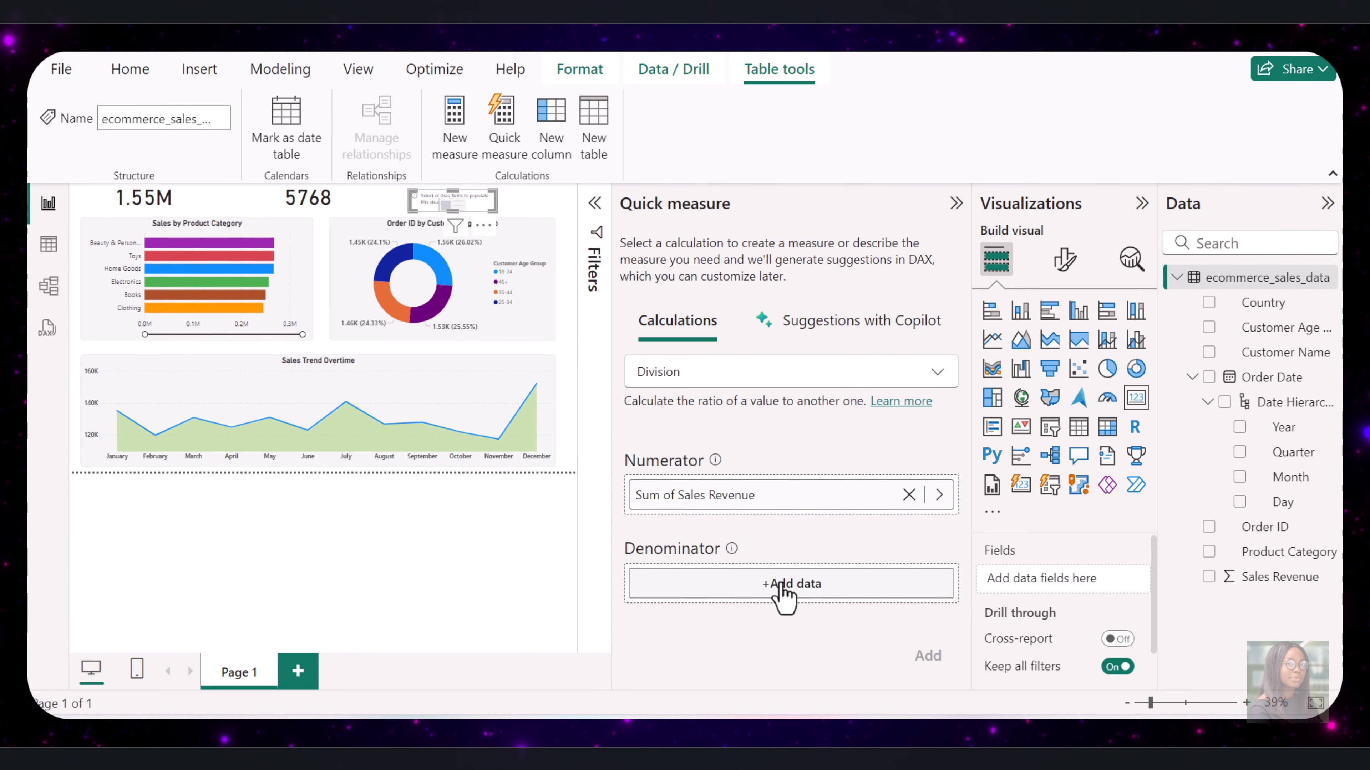
left_click(782, 589)
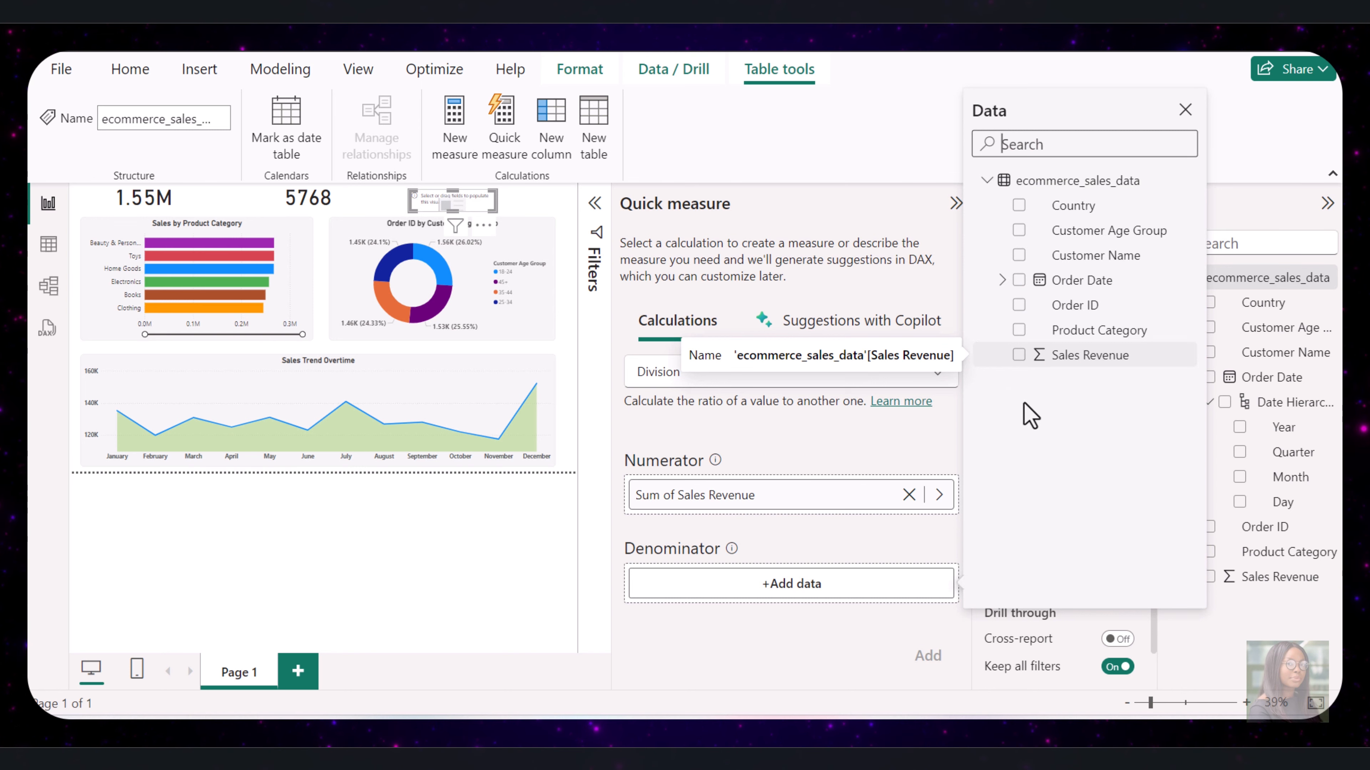
left_click(1041, 305)
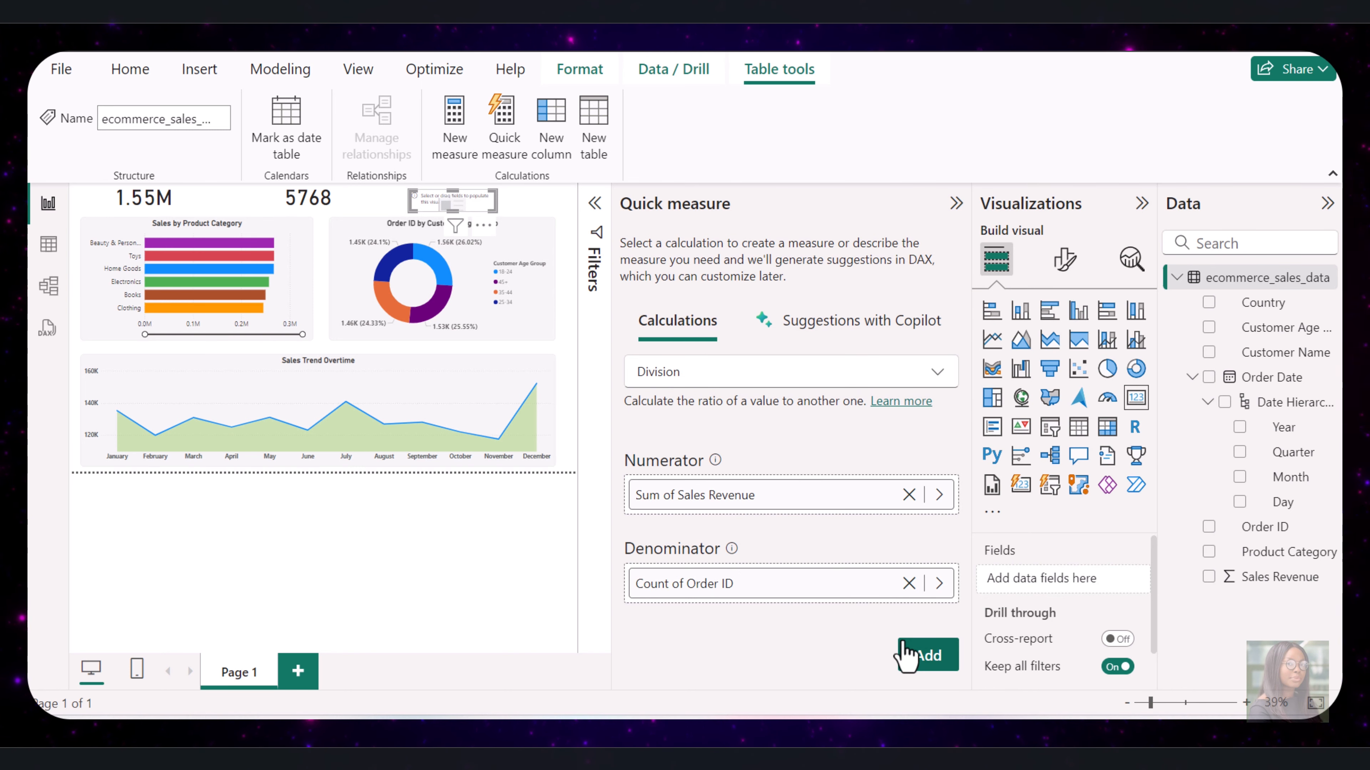
left_click(916, 656)
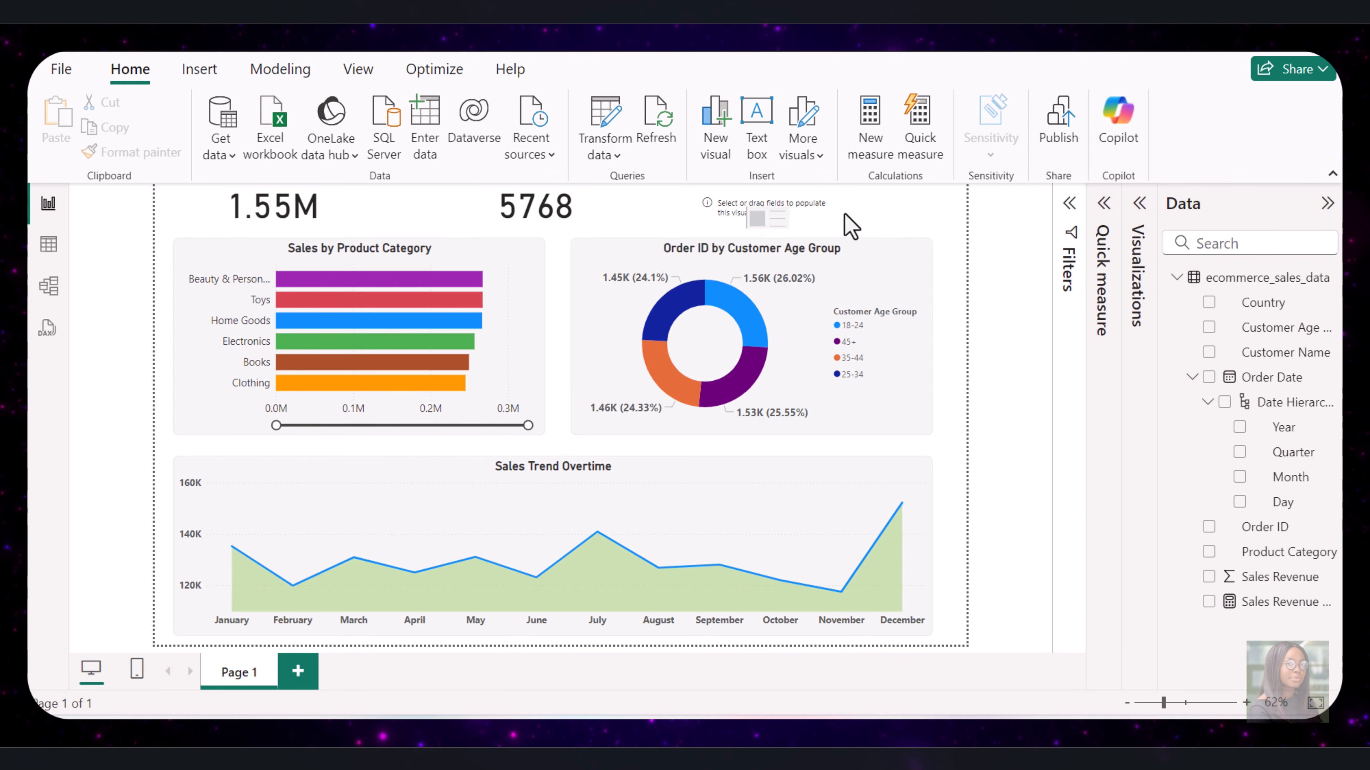
Fill the empty third card with the new division measure and collapse the field list
left_click(1130, 438)
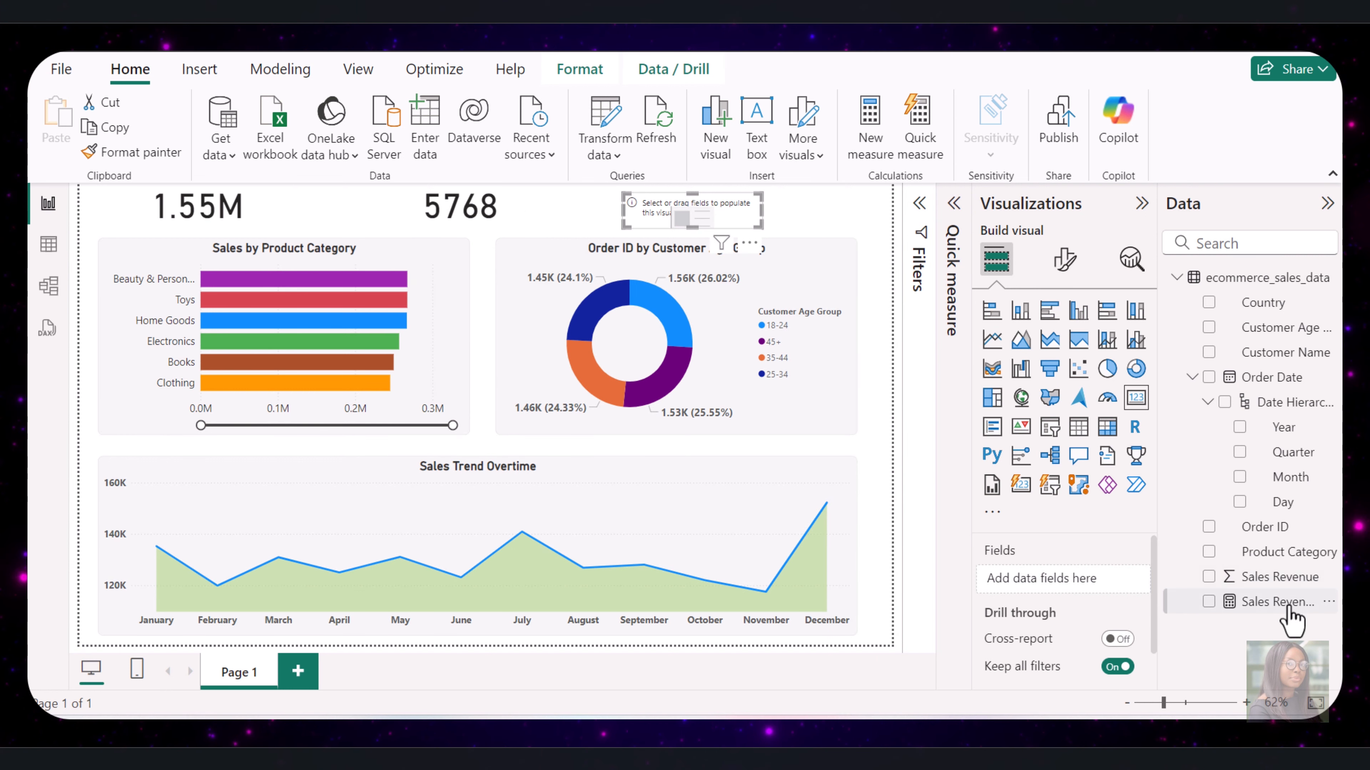
left_click_drag(1289, 606, 1127, 579)
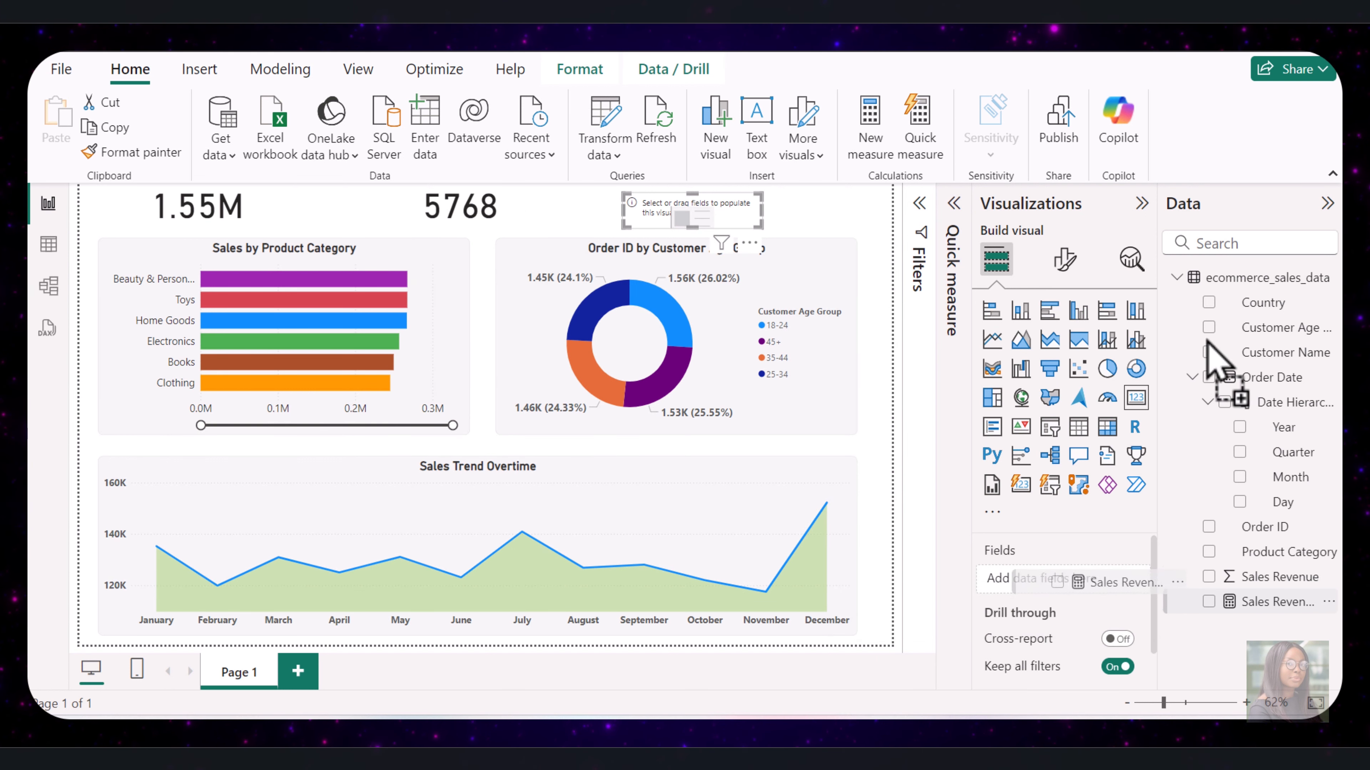
left_click(1327, 204)
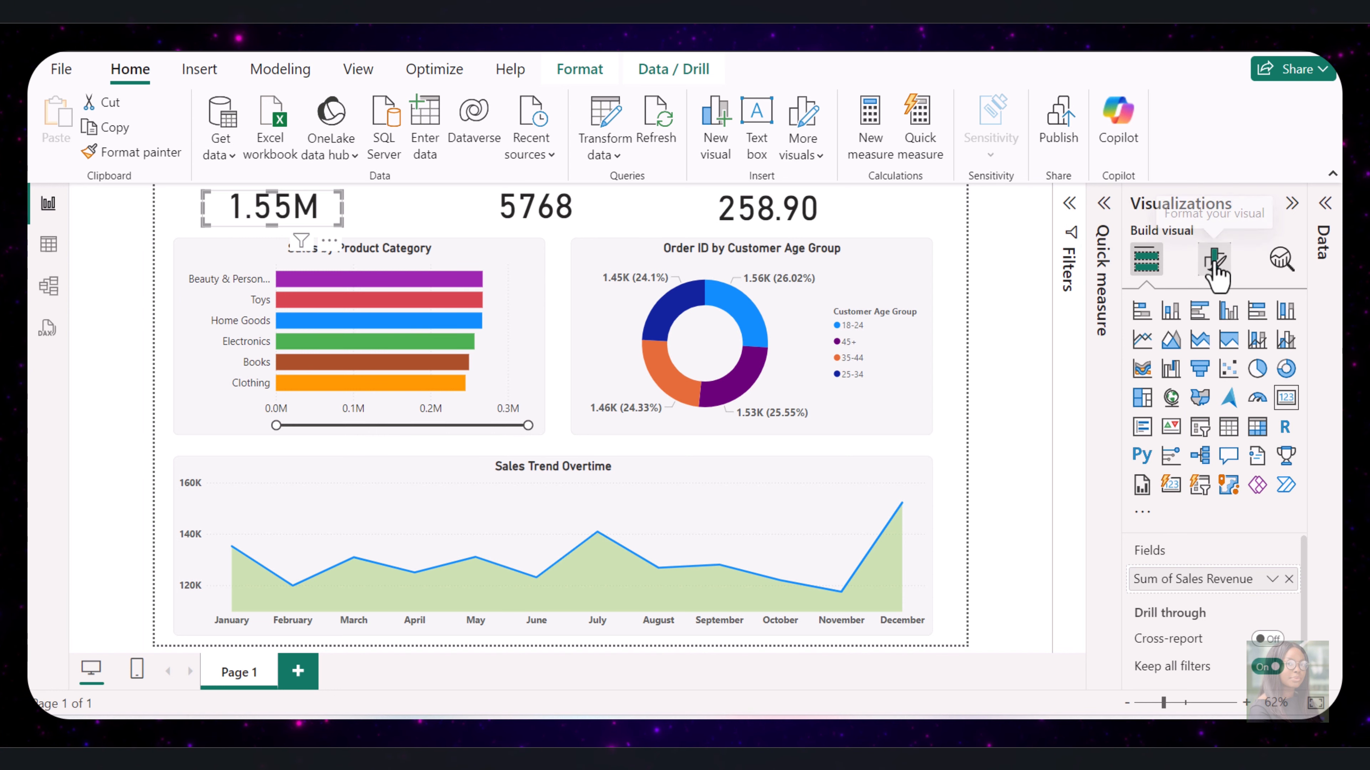
Color the callout value #4CAF50 on the first card, which sums Sales Revenue, and #03A9F4 on the middle card
left_click(1215, 264)
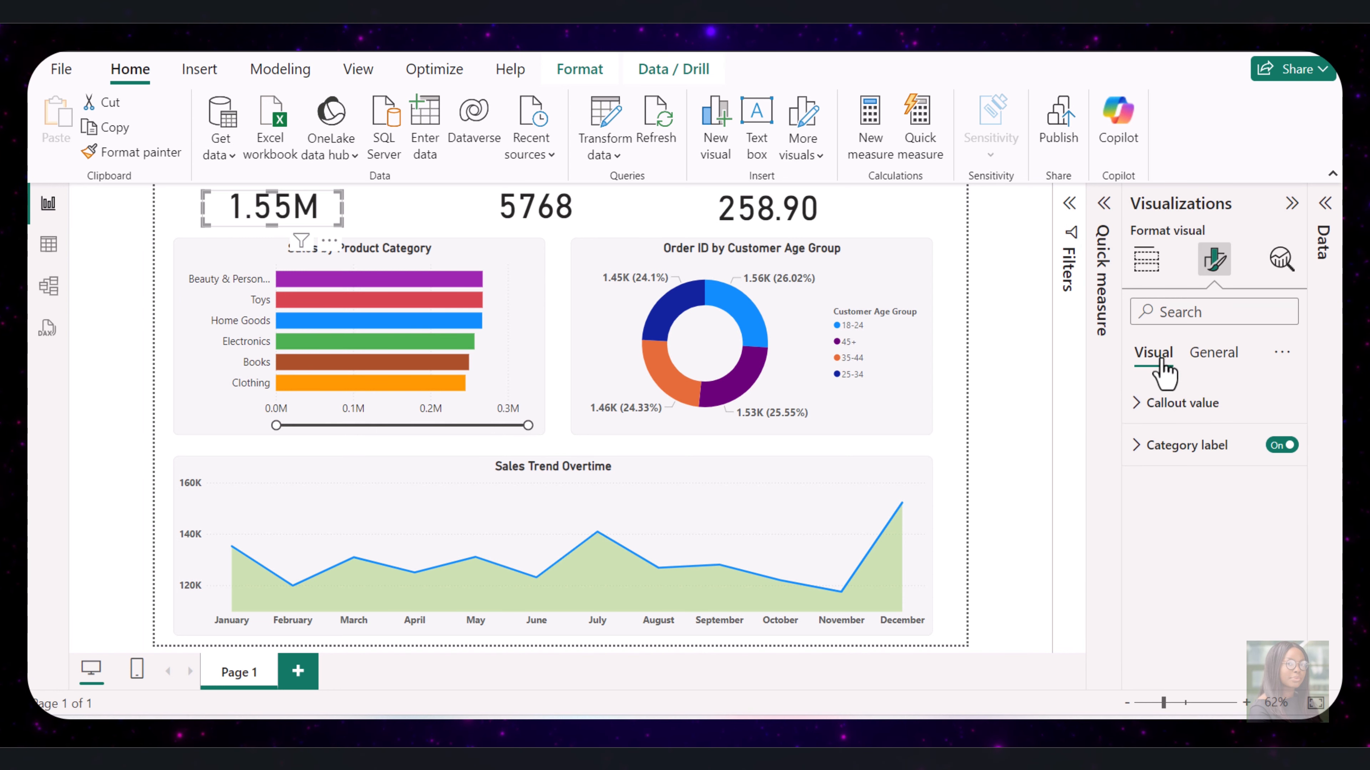
left_click(1178, 458)
left_click(1322, 240)
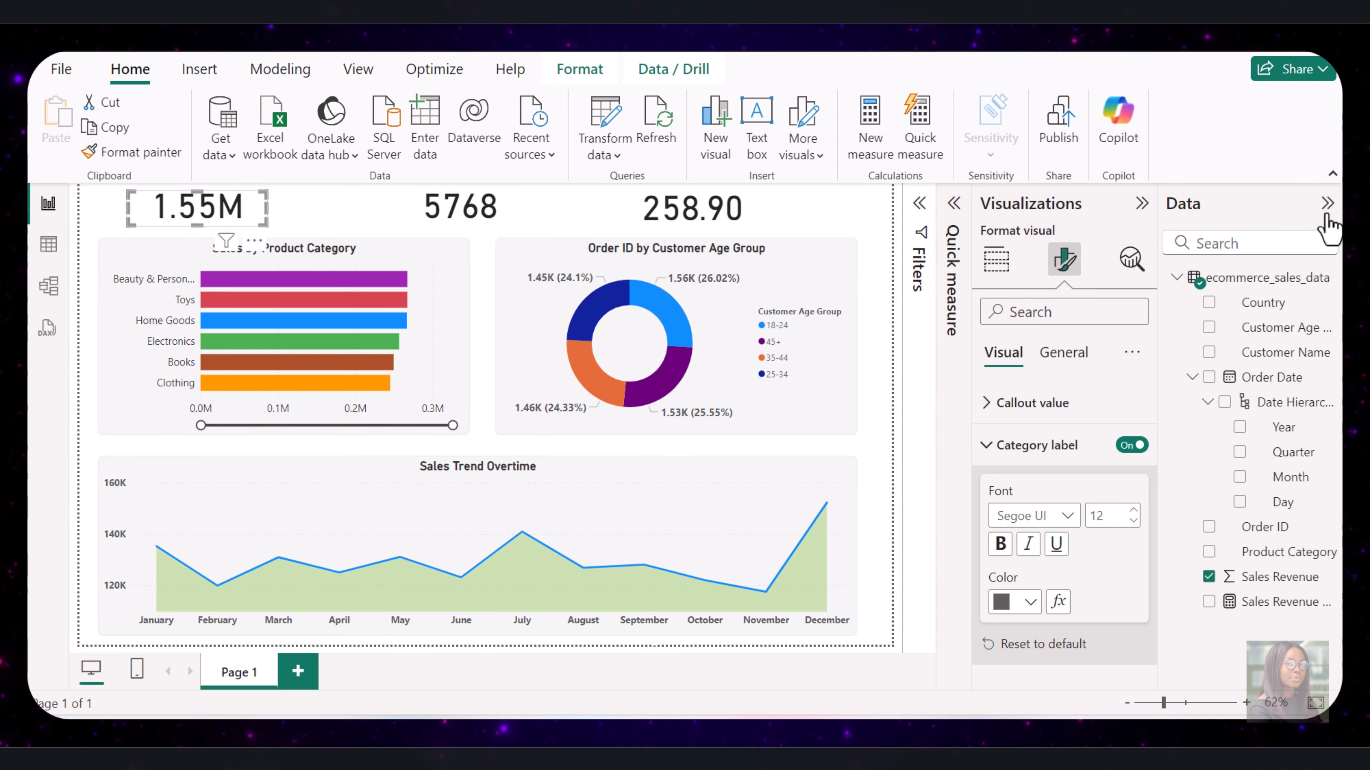
left_click(1327, 204)
left_click(1138, 445)
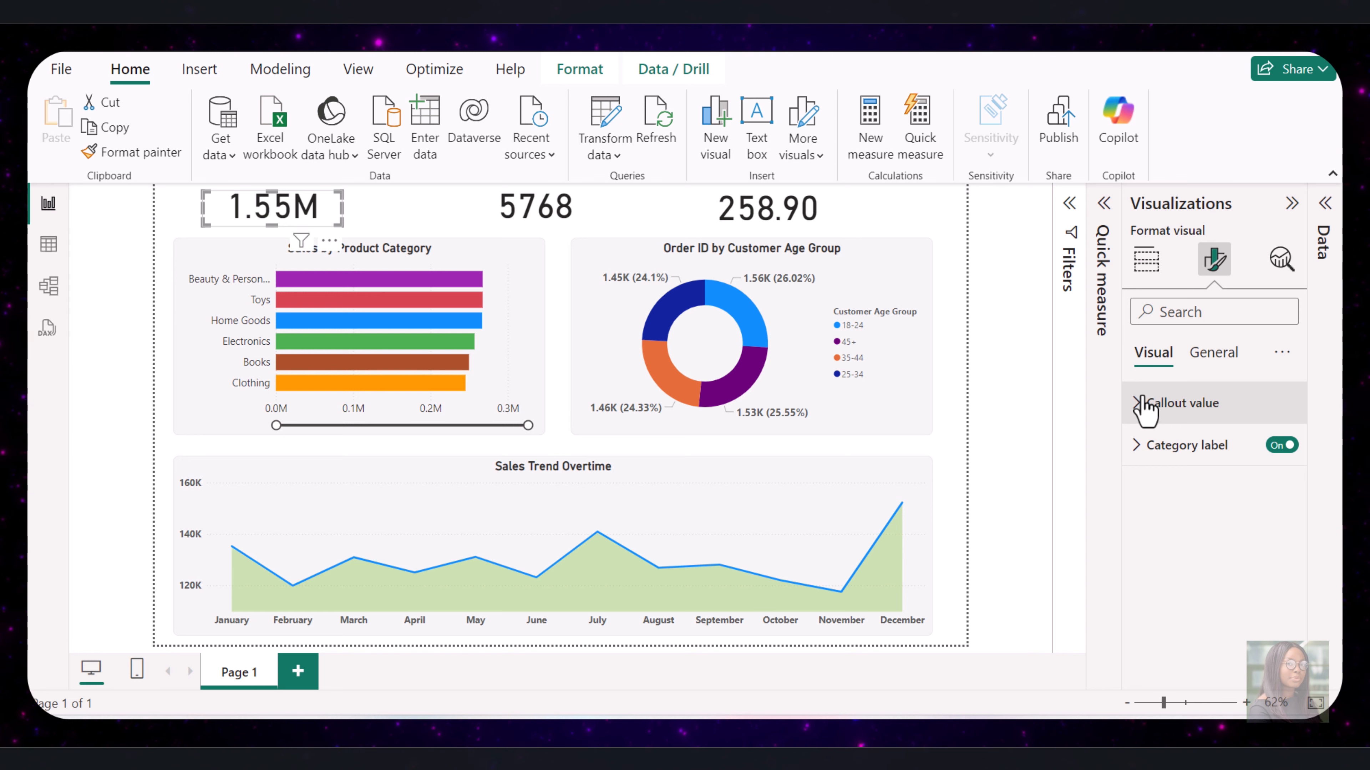
left_click(1142, 402)
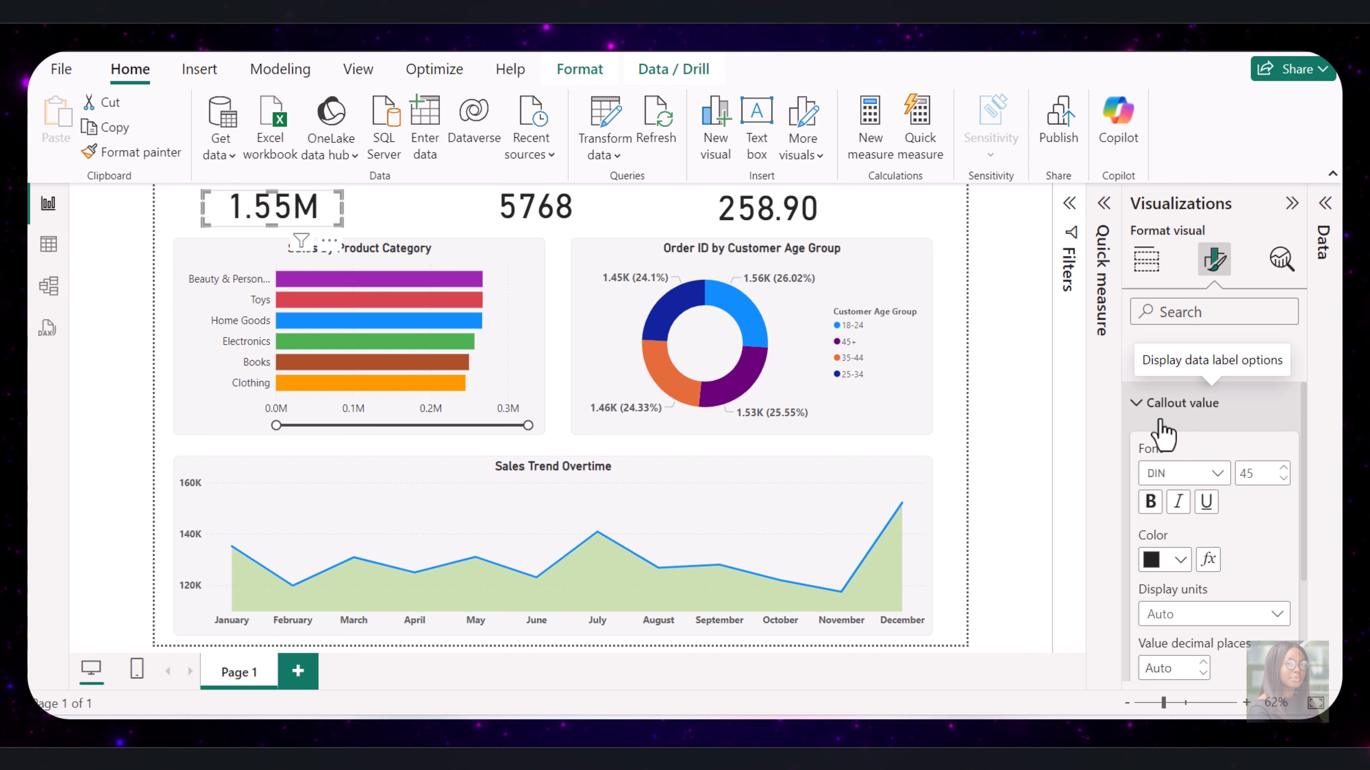
left_click(1159, 559)
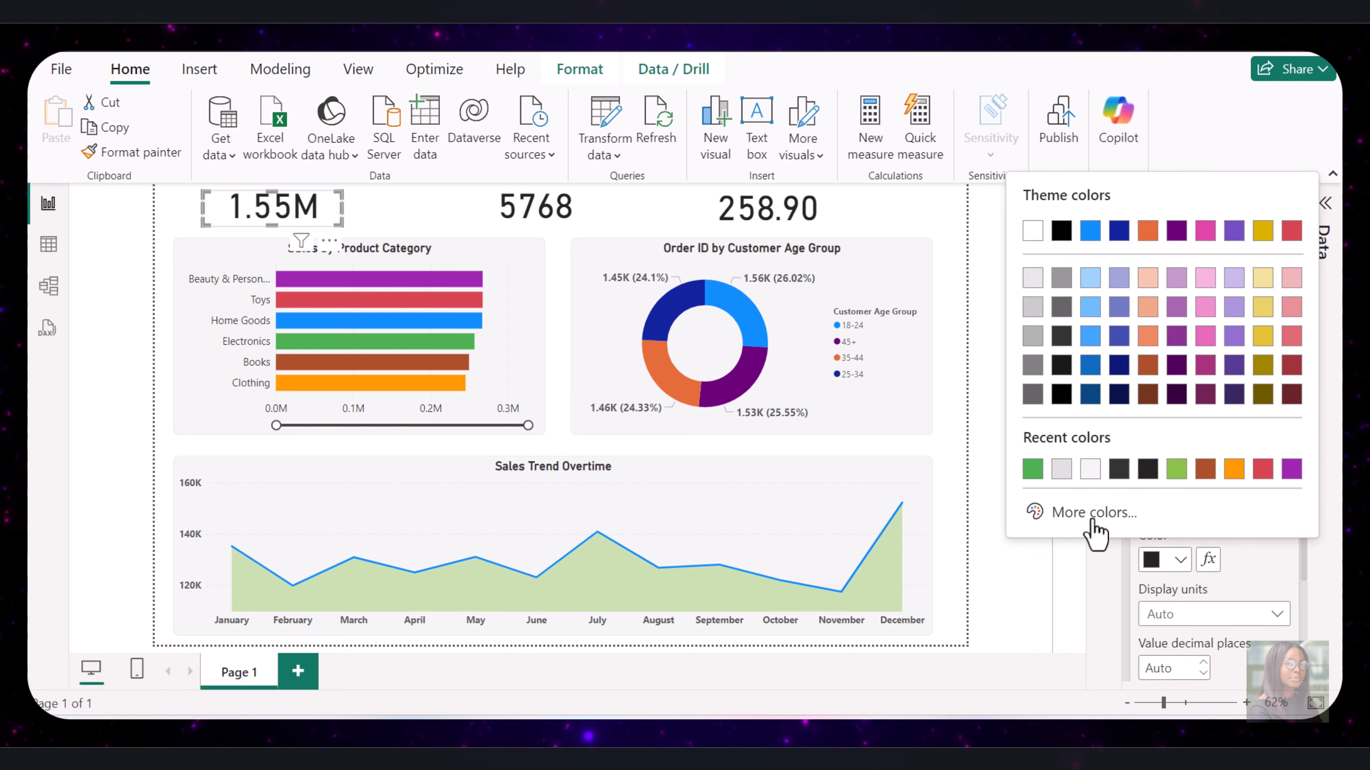
left_click(1072, 507)
double_click(1070, 499)
type("#4CAF50")
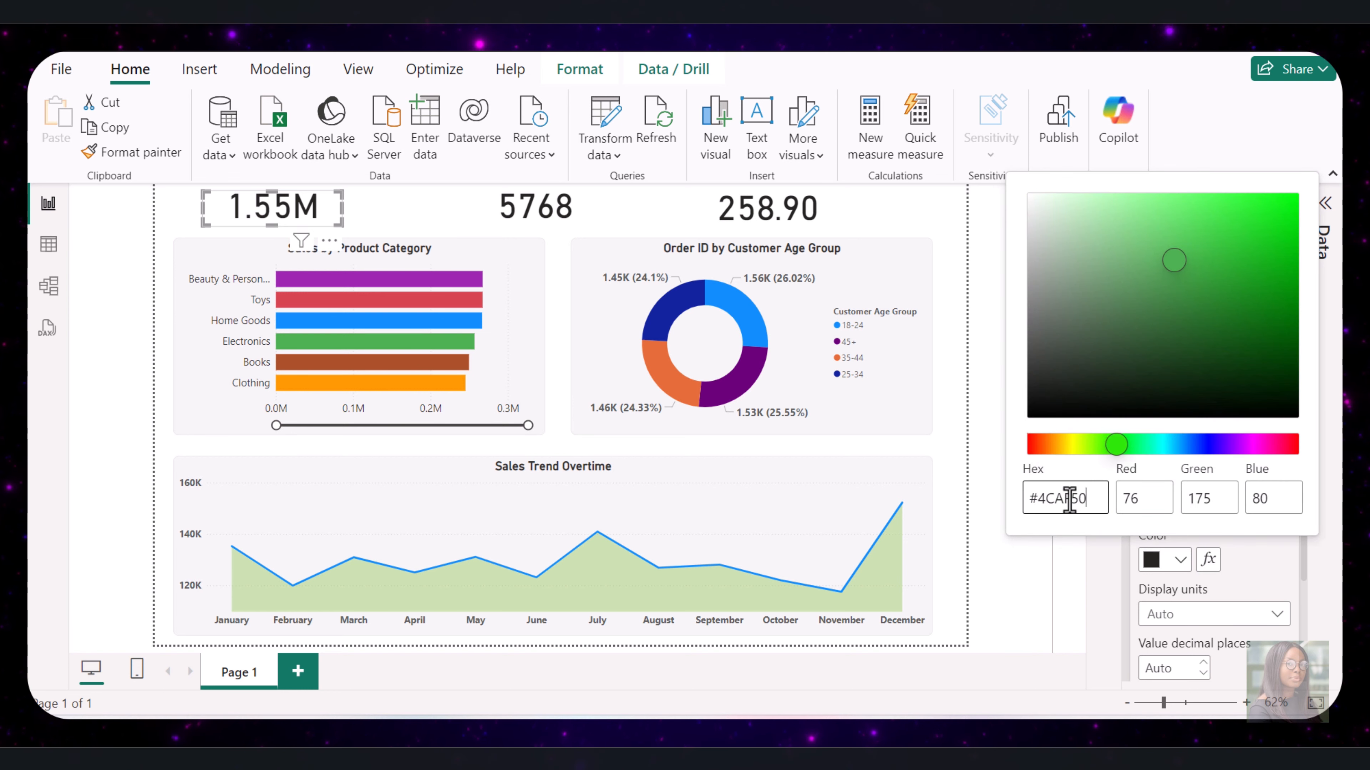
left_click(1108, 564)
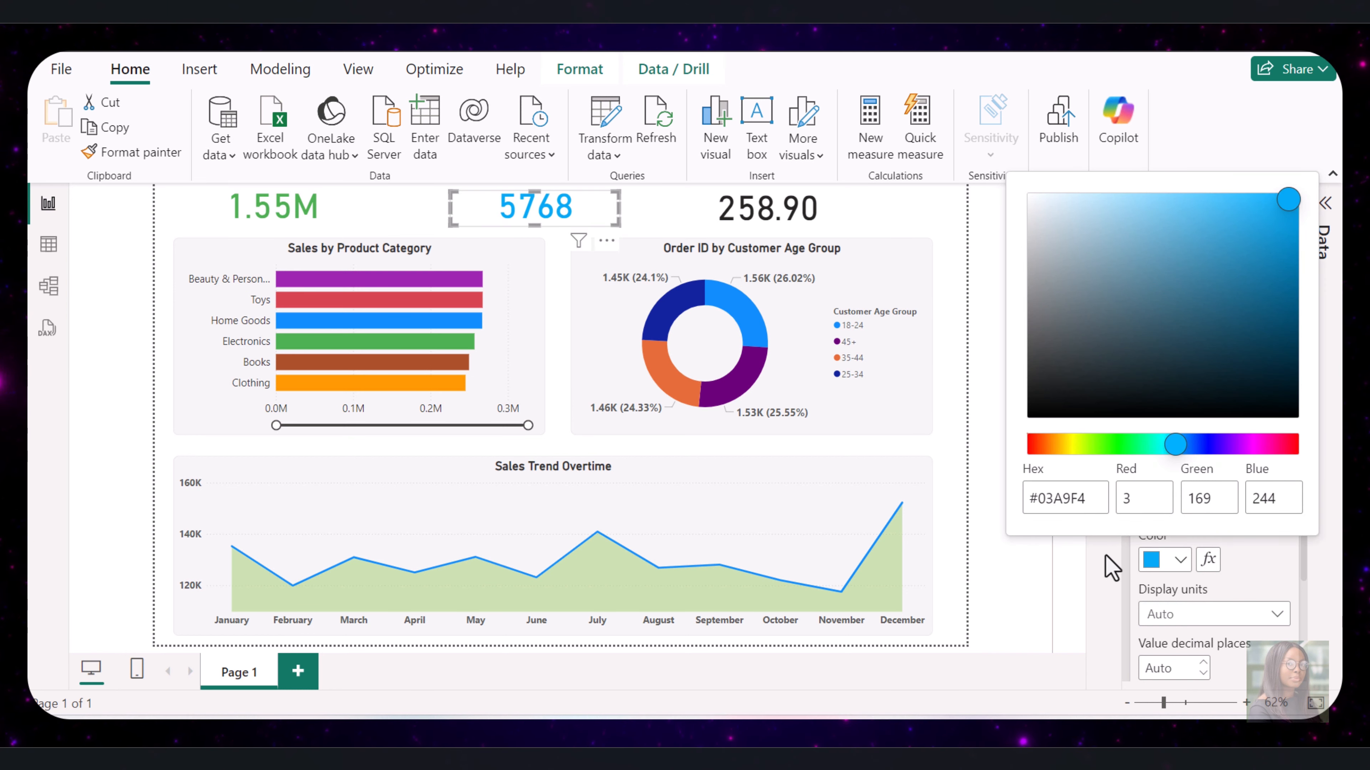
left_click(1110, 566)
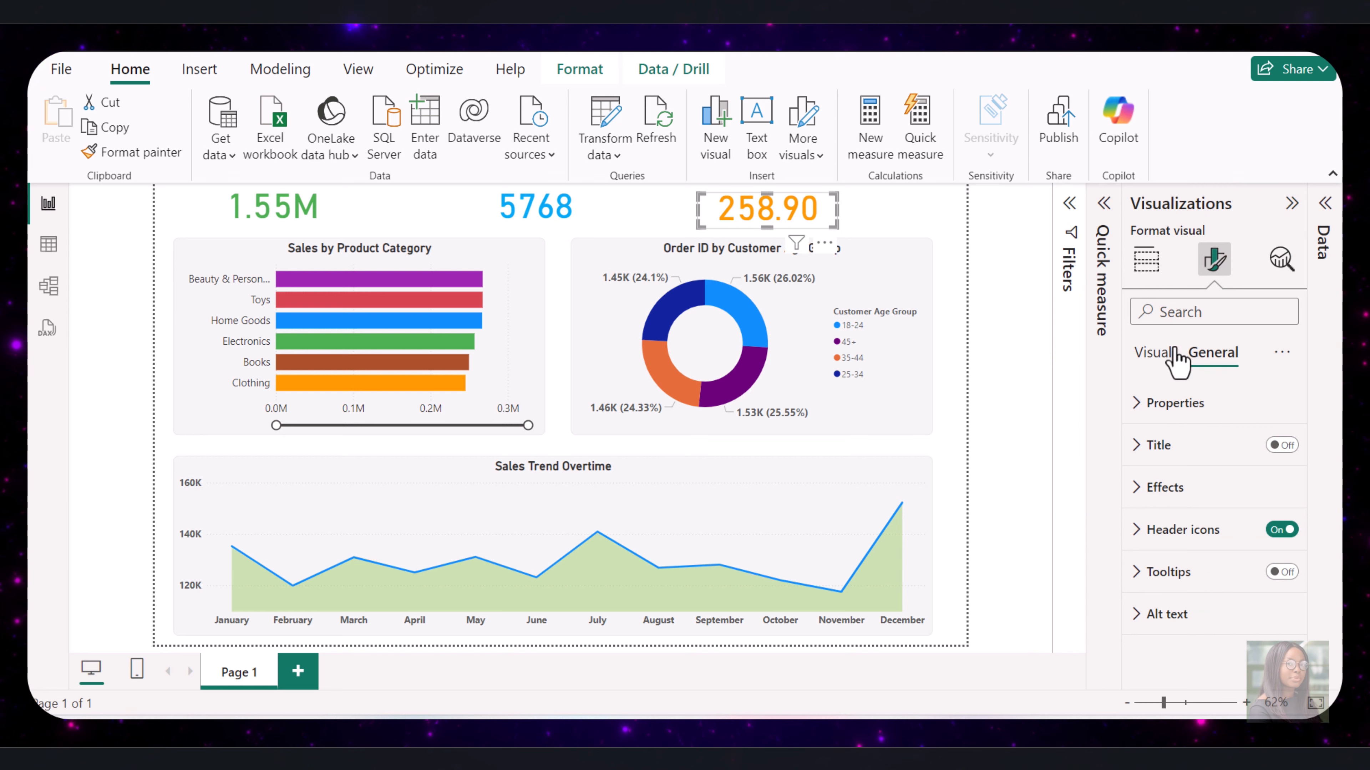
Turn on the third card's title with the text Average Order and make the card taller to fit it
left_click(1158, 351)
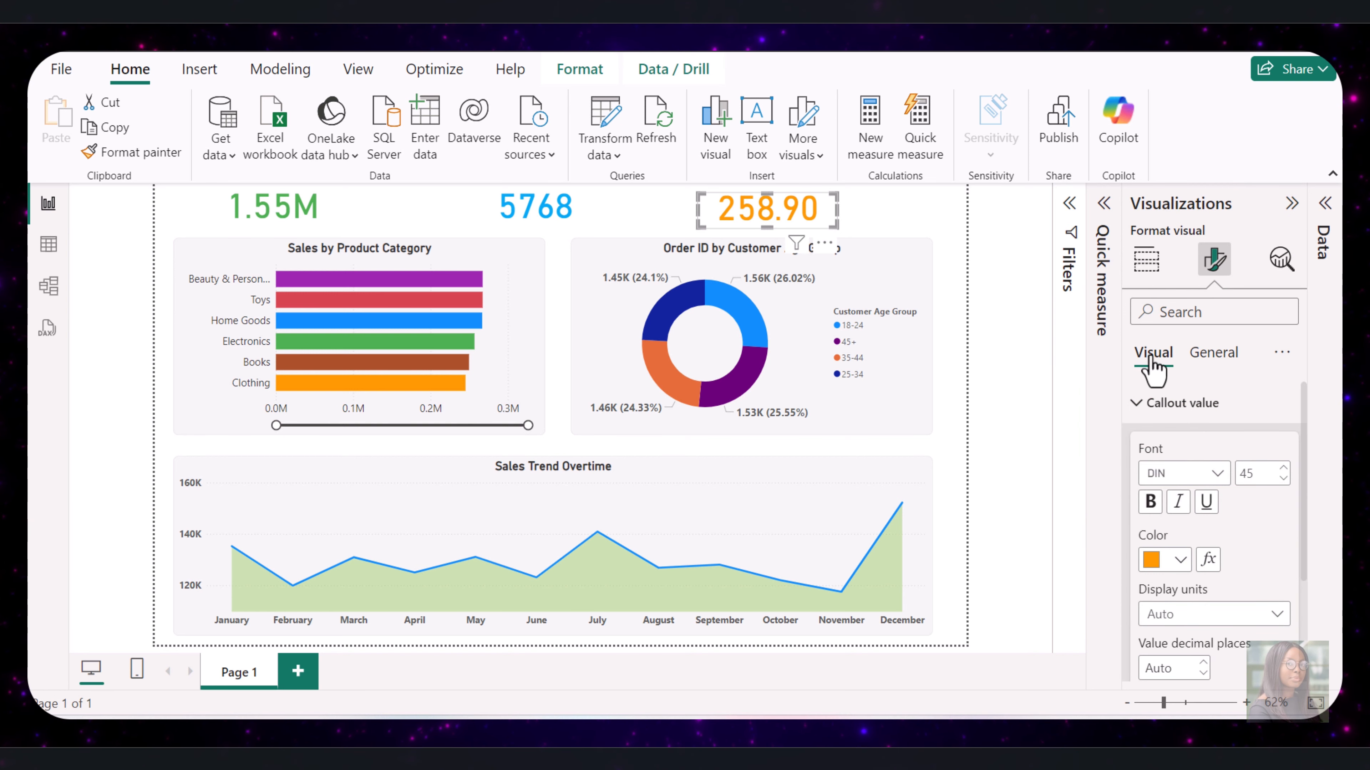
left_click(1217, 360)
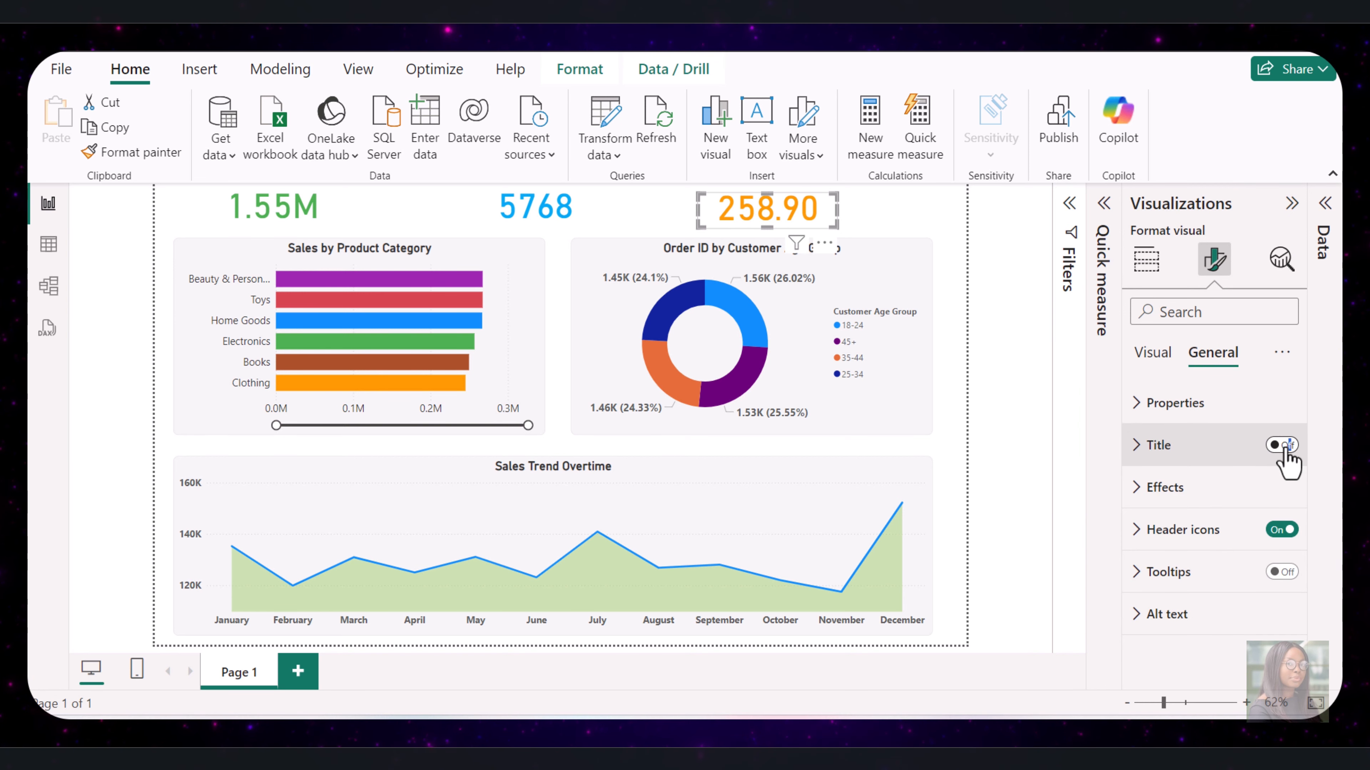
left_click(1283, 445)
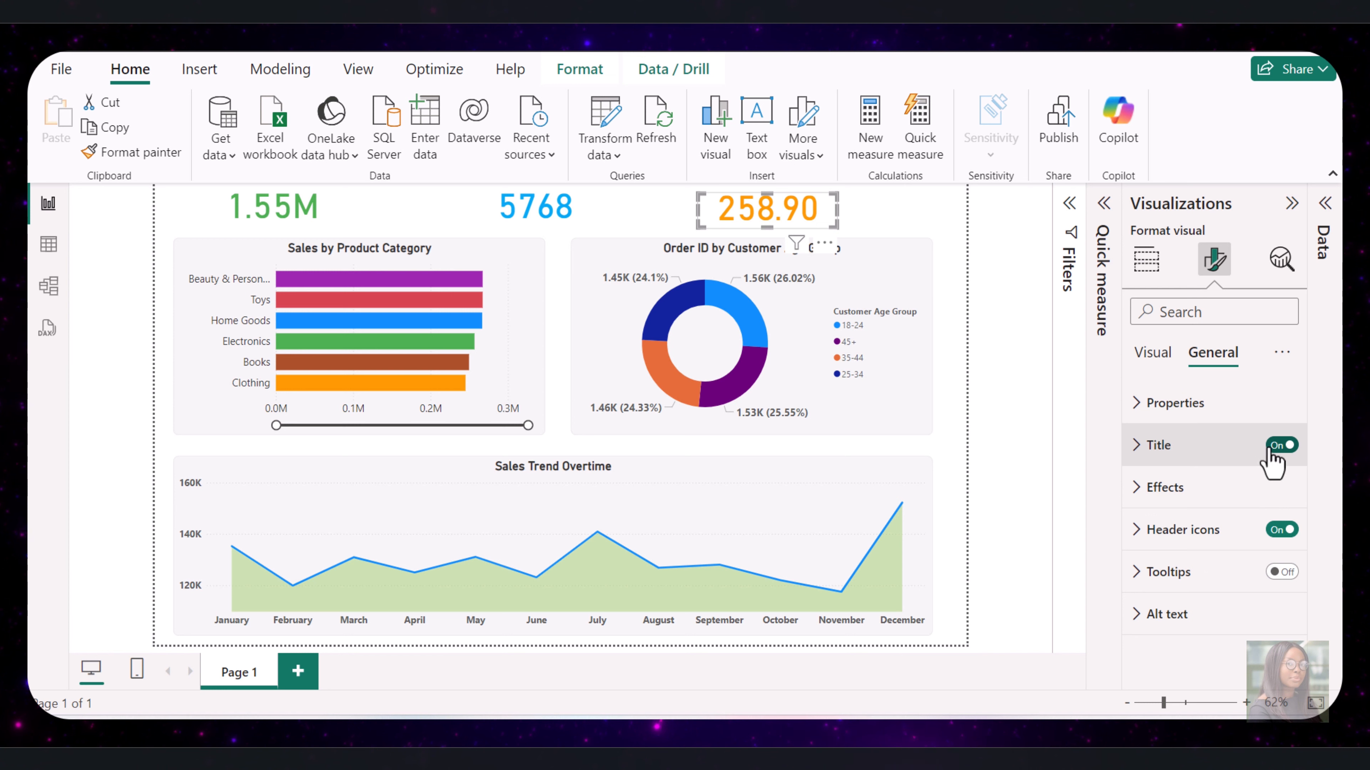
left_click(1135, 446)
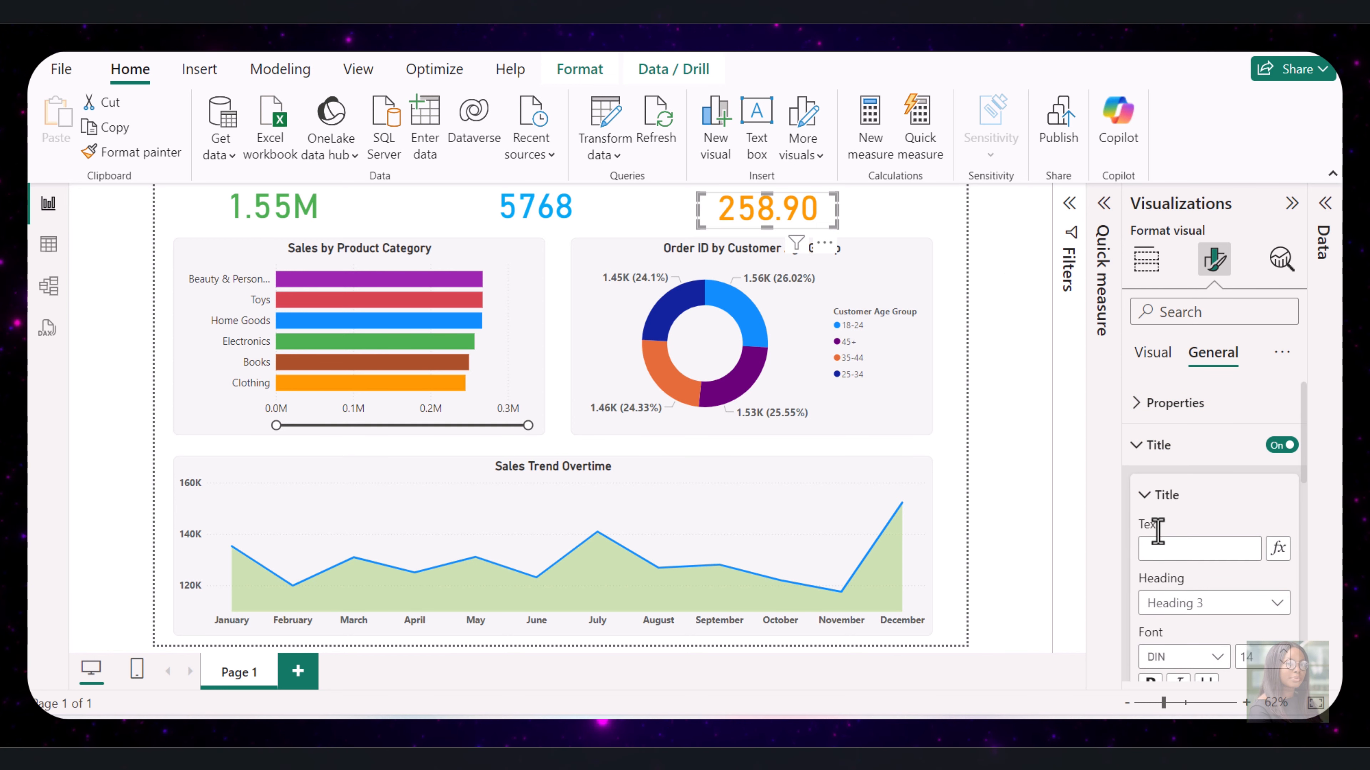
left_click(1174, 549)
type("Average Order")
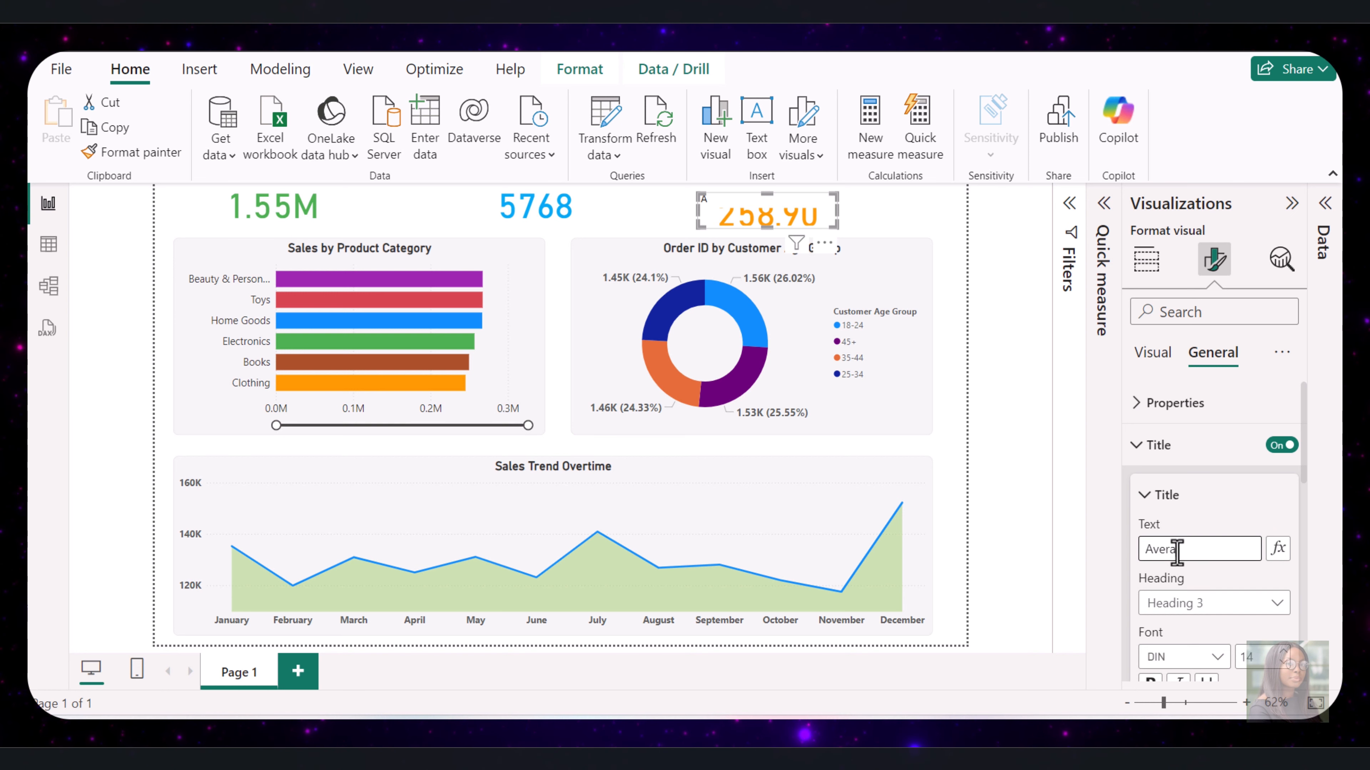
left_click(796, 220)
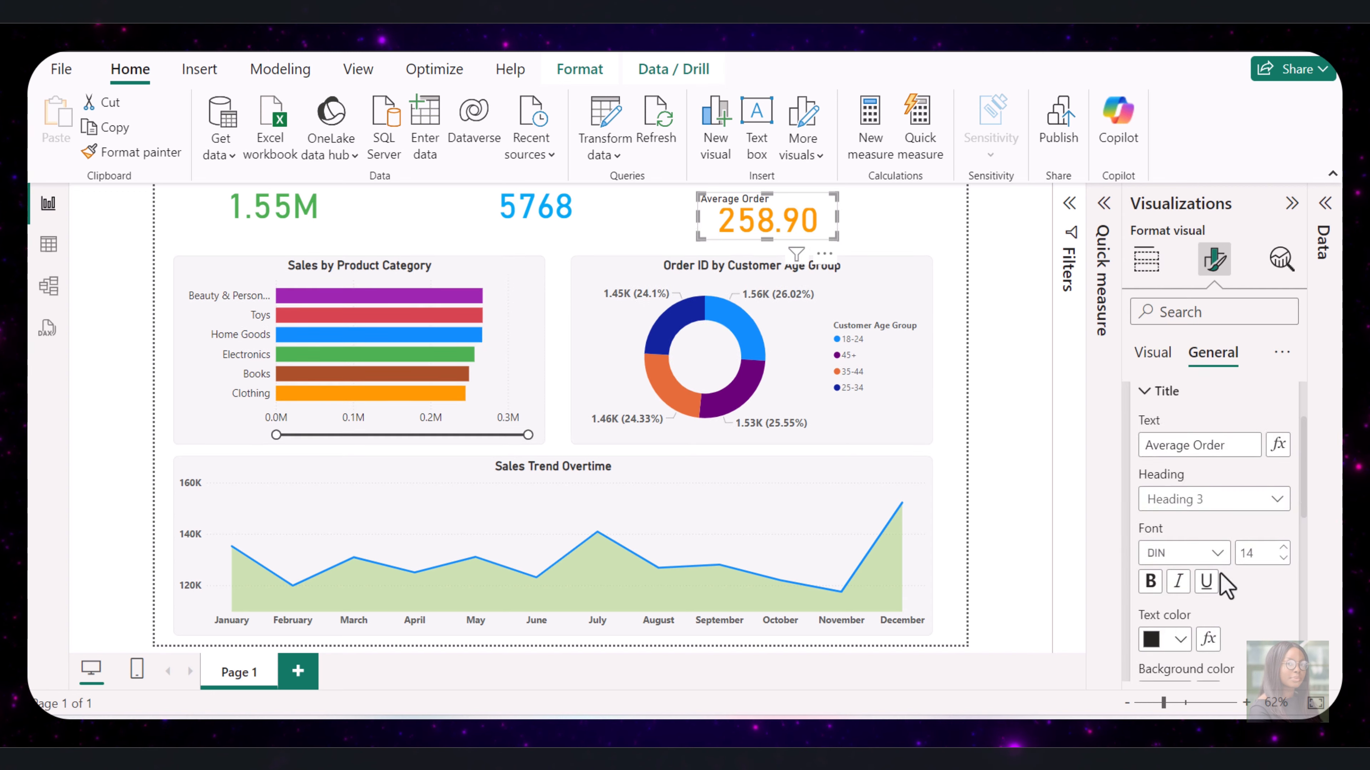
Give the Average Order card's title a dark grey text color and make it bold
scroll(1220, 574, "down", 1)
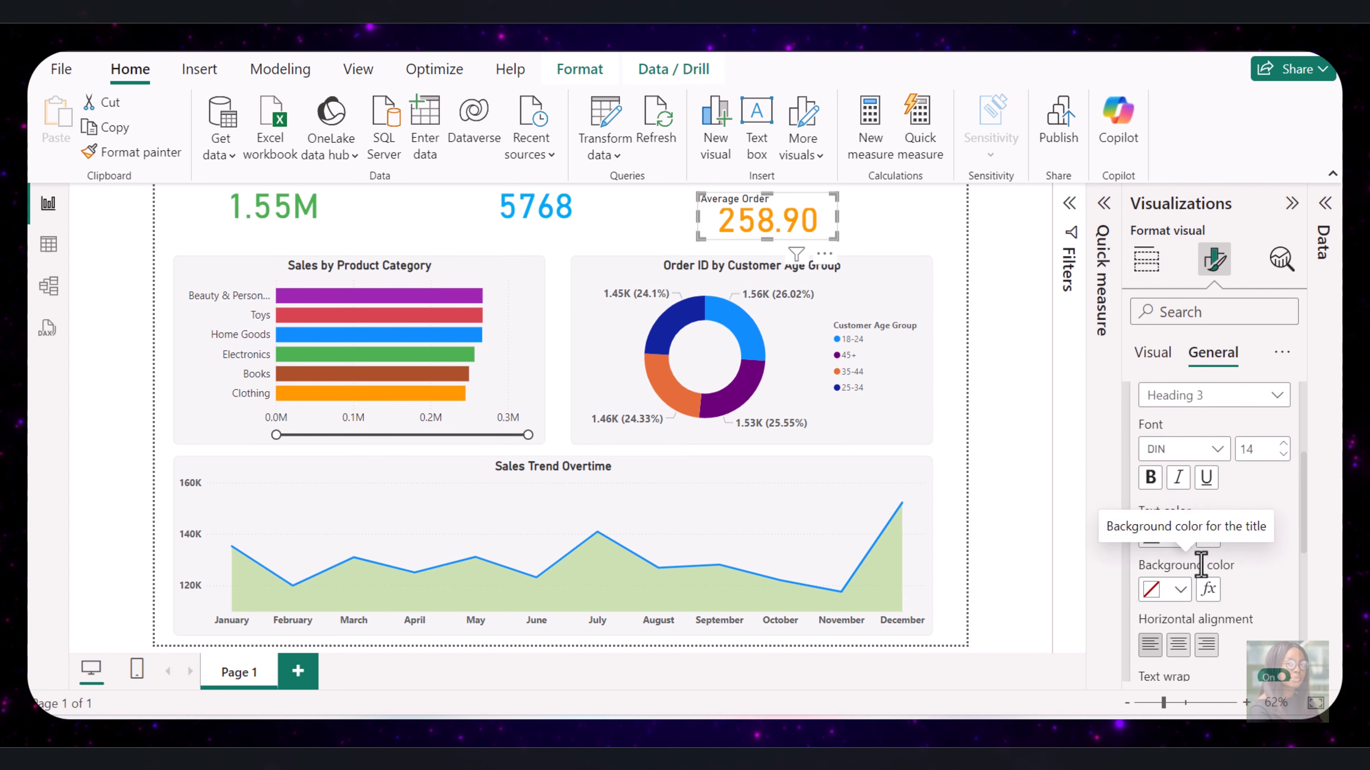
left_click(1180, 535)
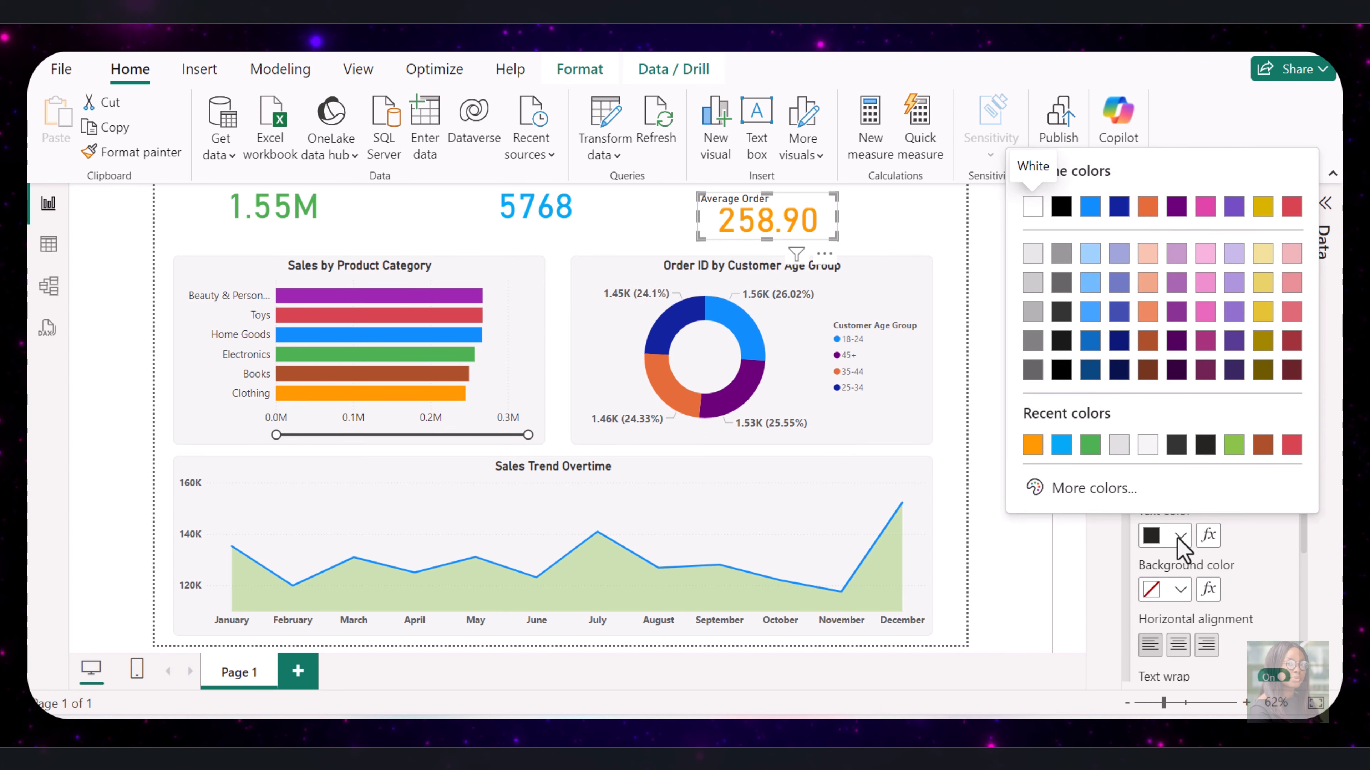
left_click(1089, 504)
left_click(1110, 553)
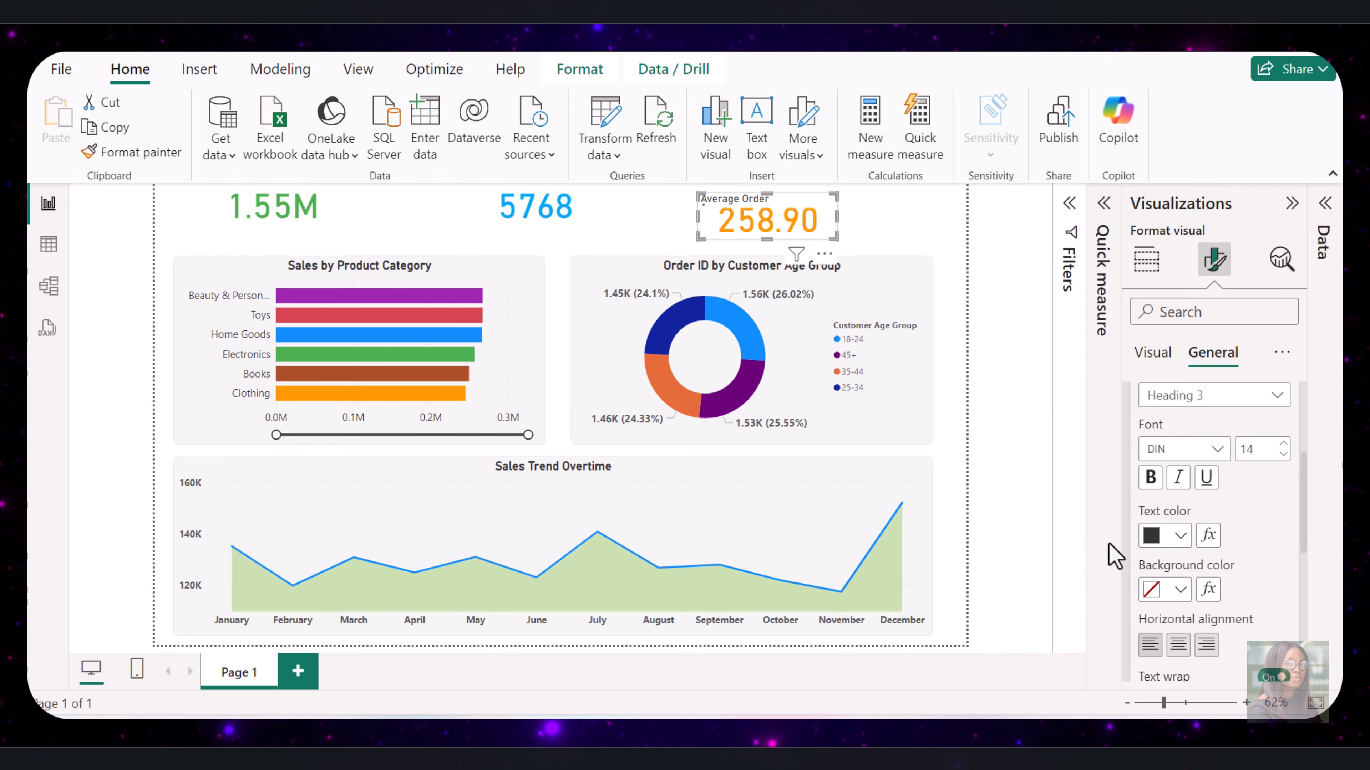
left_click(1150, 477)
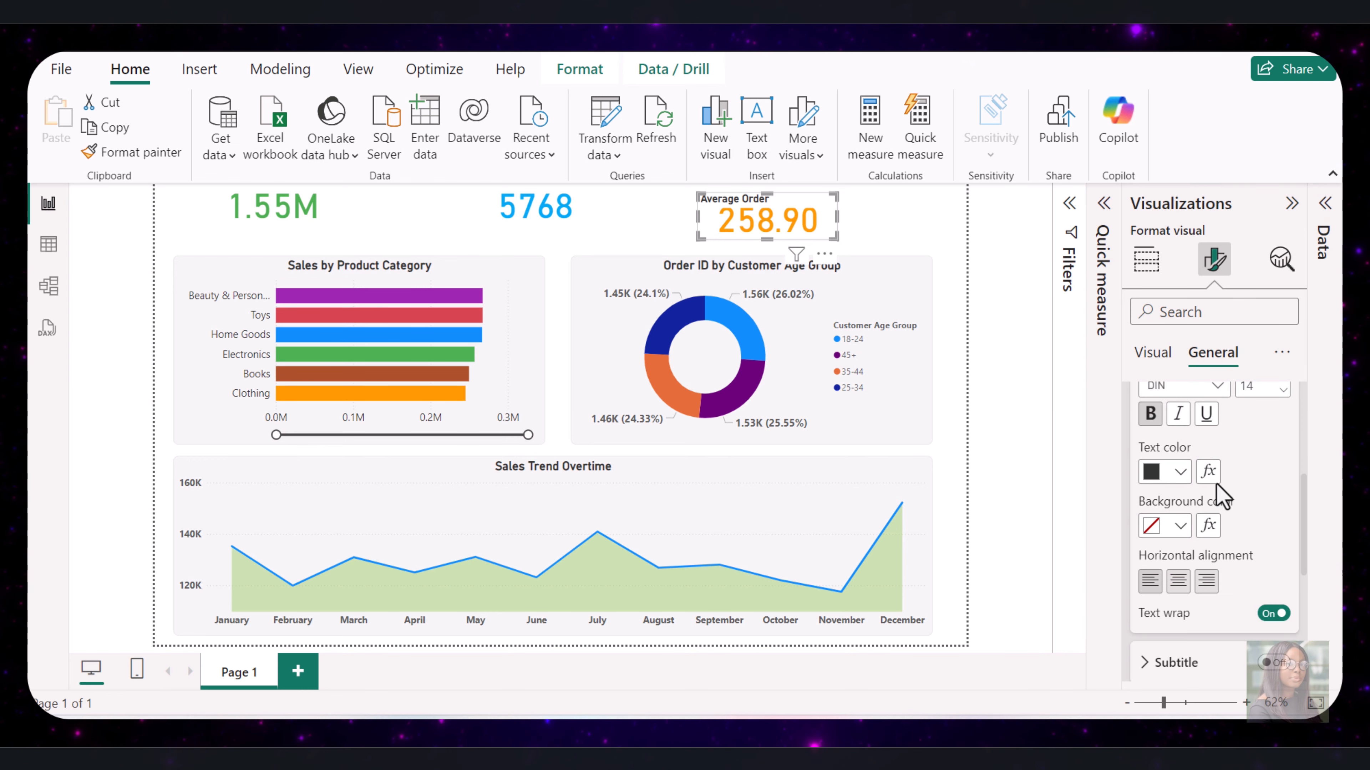
Turn on the visual border of the Average Order card and color it #E0E0E0
scroll(1210, 499, "down", 2)
scroll(1235, 491, "down", 6)
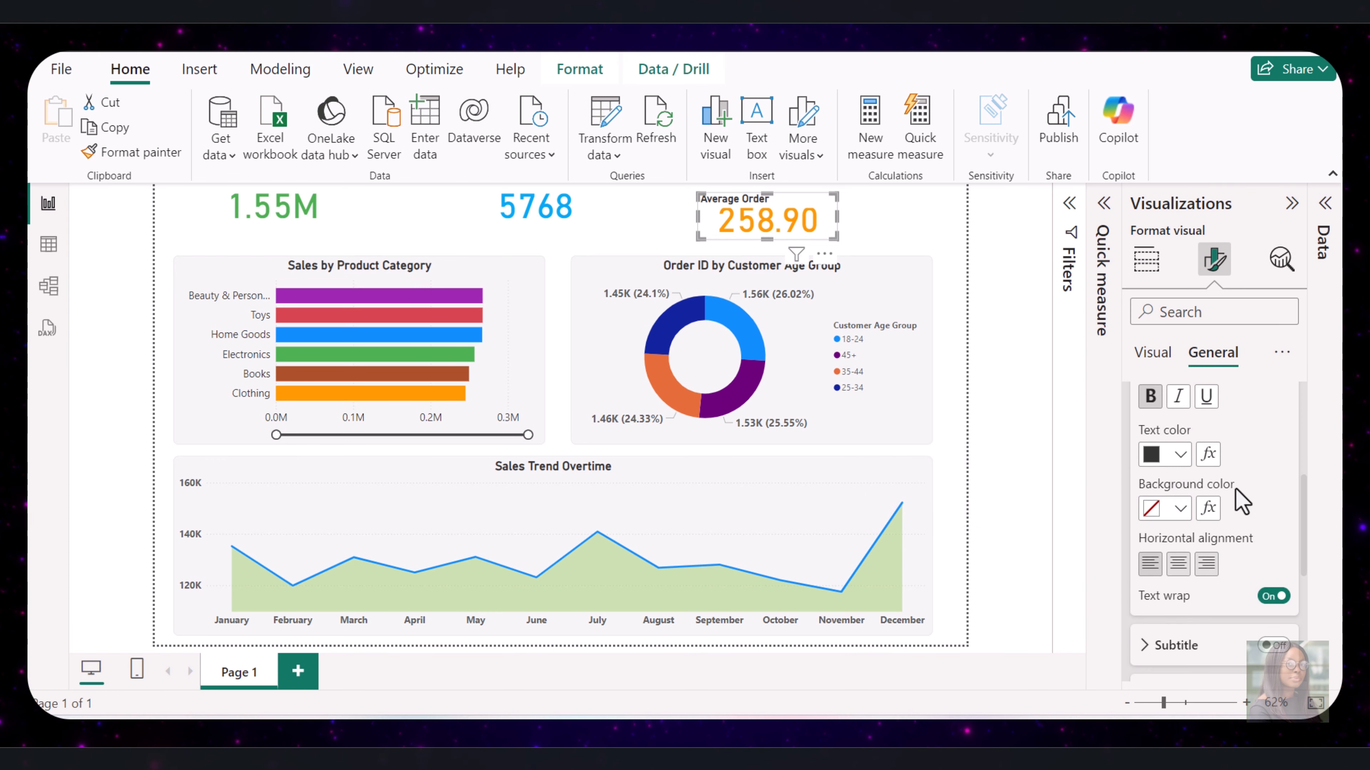
scroll(1174, 545, "down", 3)
left_click(1136, 539)
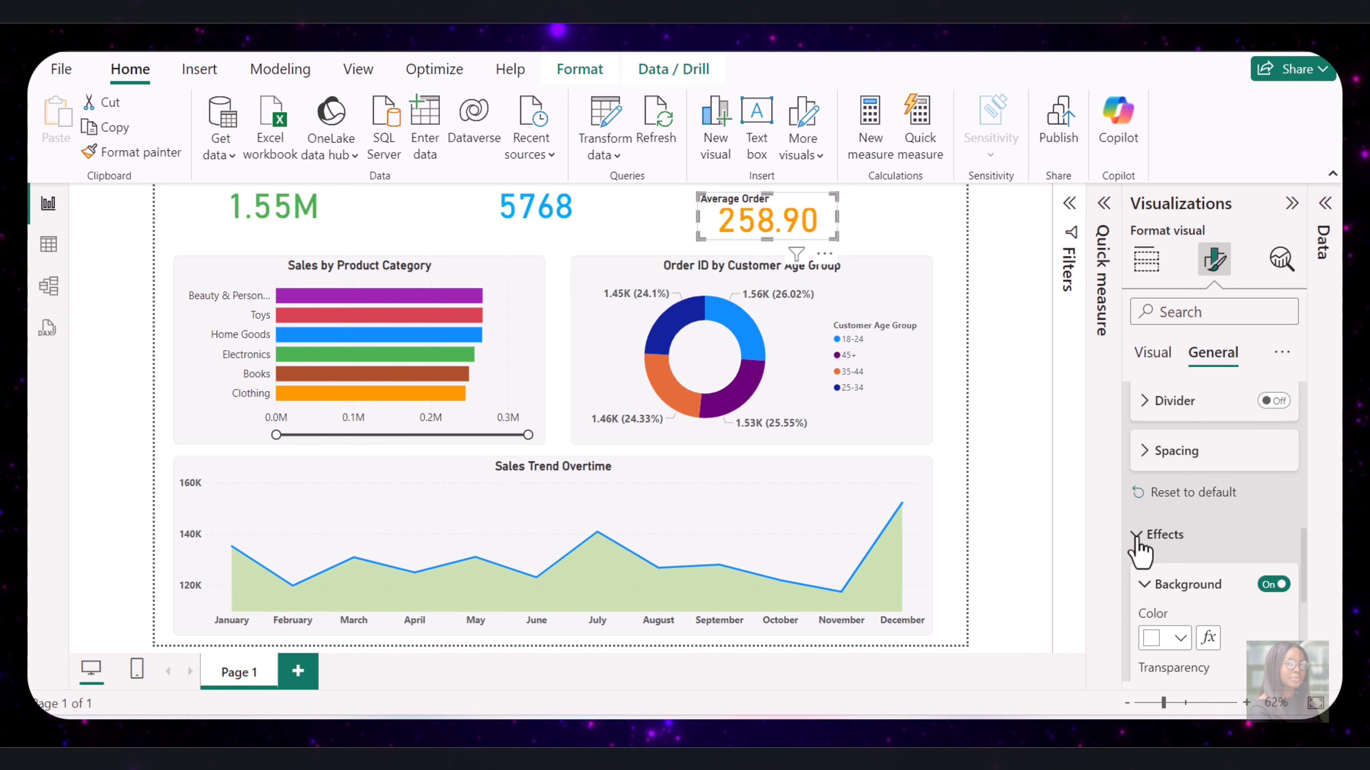
scroll(1165, 579, "down", 4)
left_click(1275, 549)
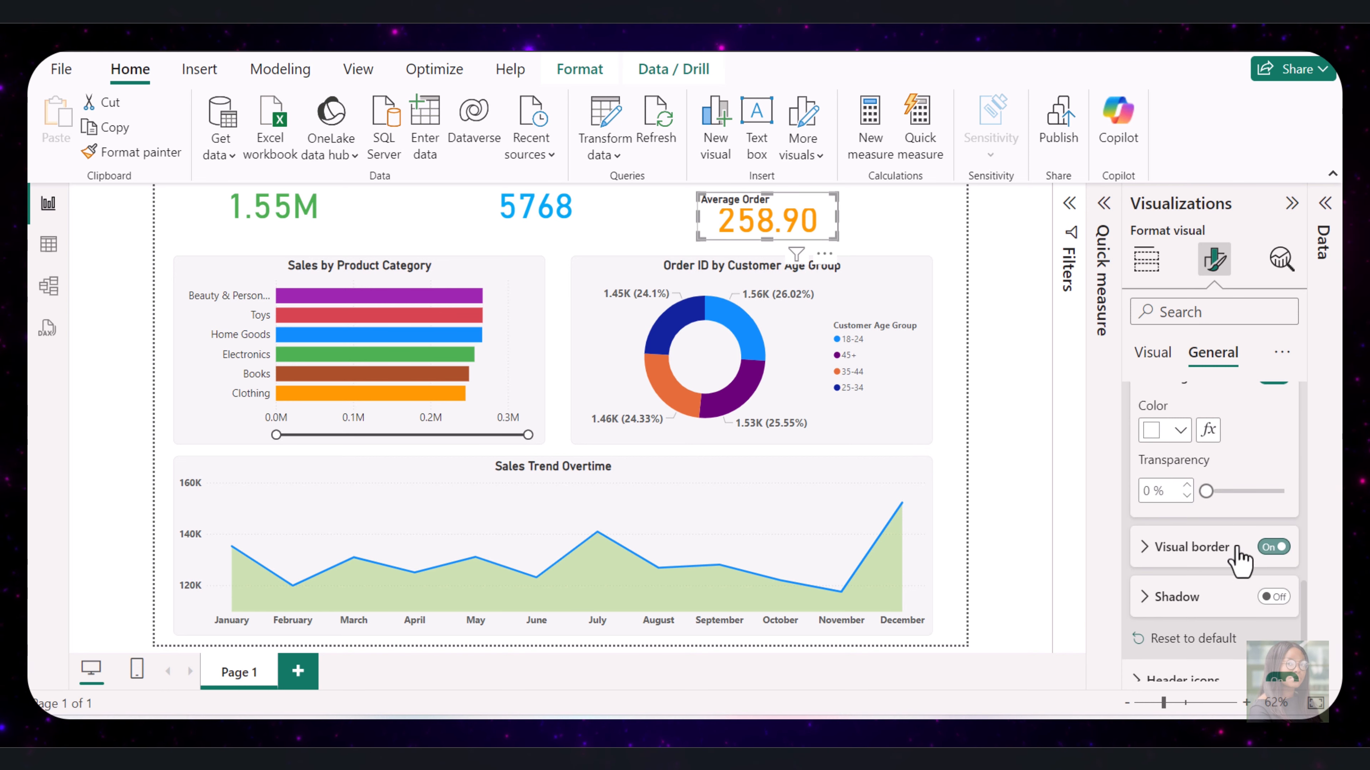
left_click(1144, 556)
scroll(1186, 531, "down", 2)
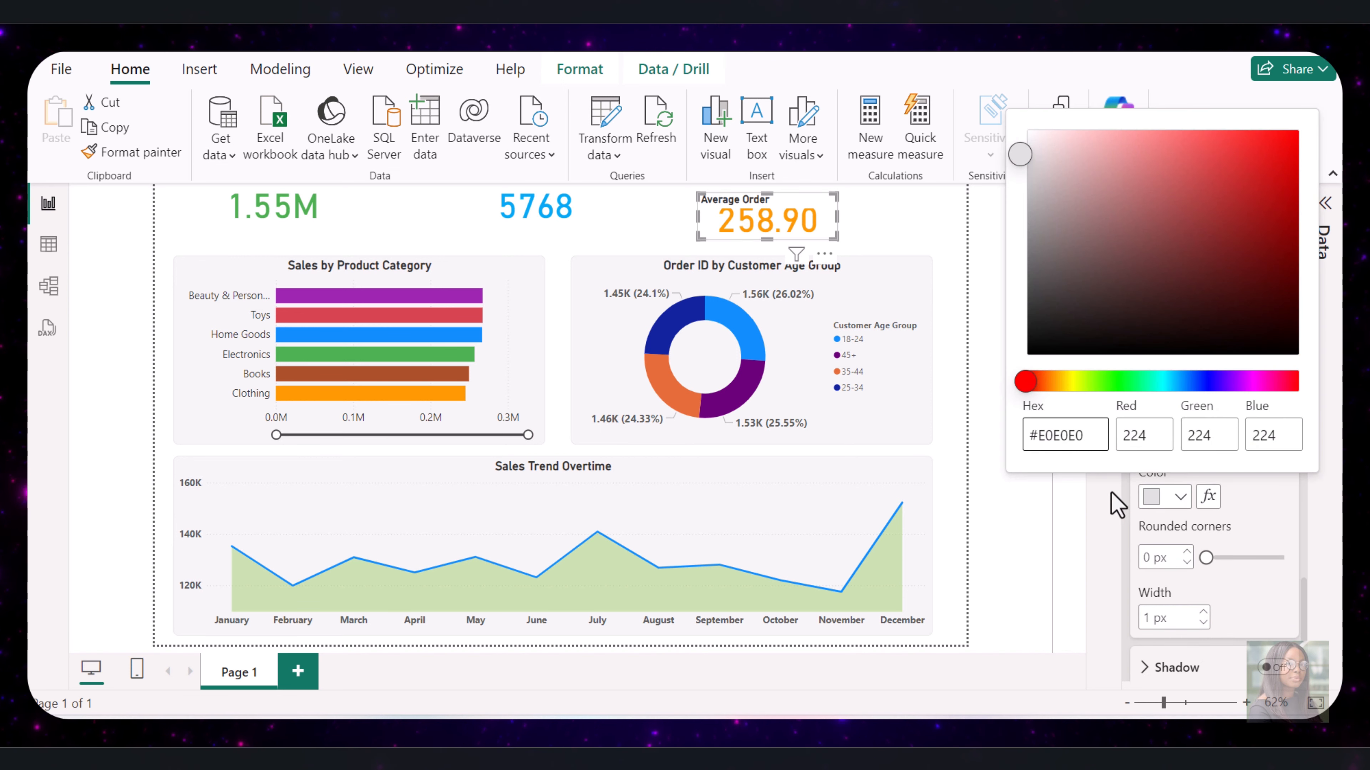
left_click(1113, 494)
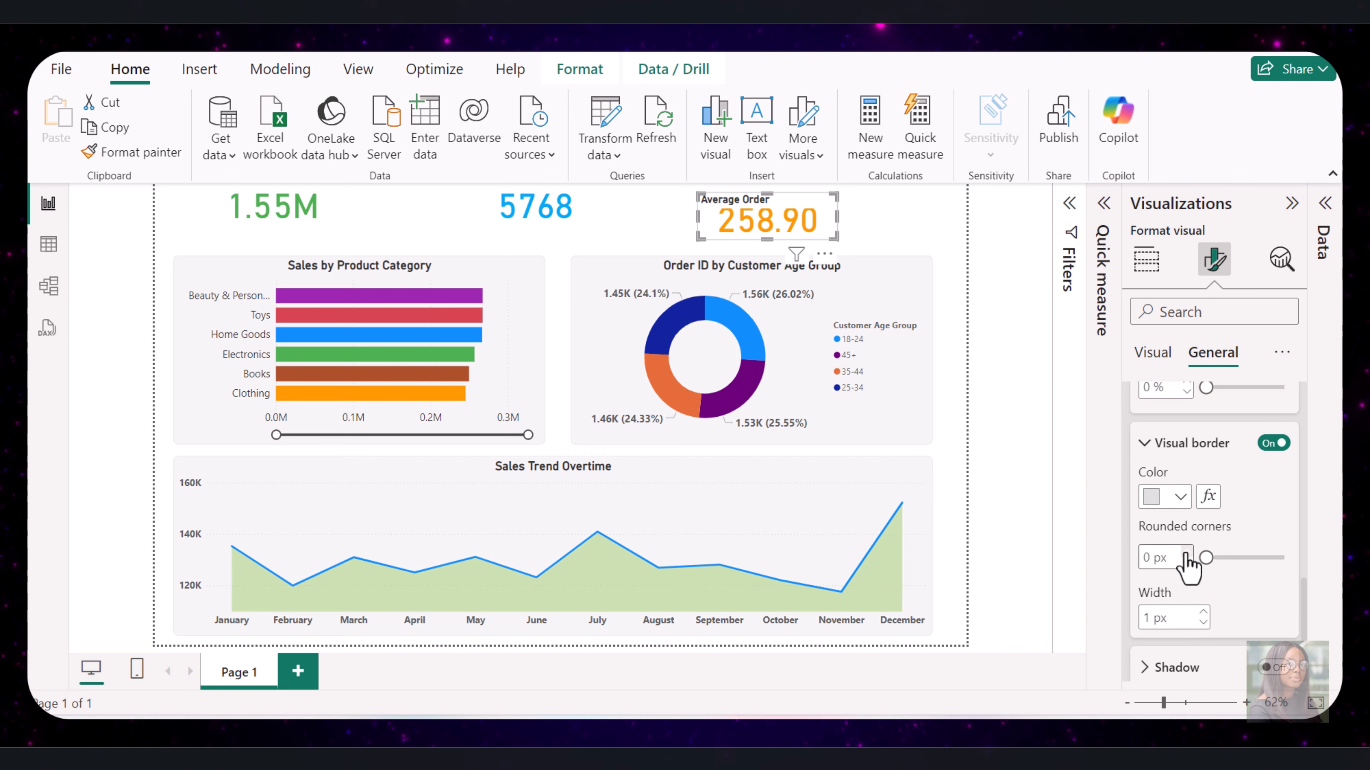
left_click(994, 306)
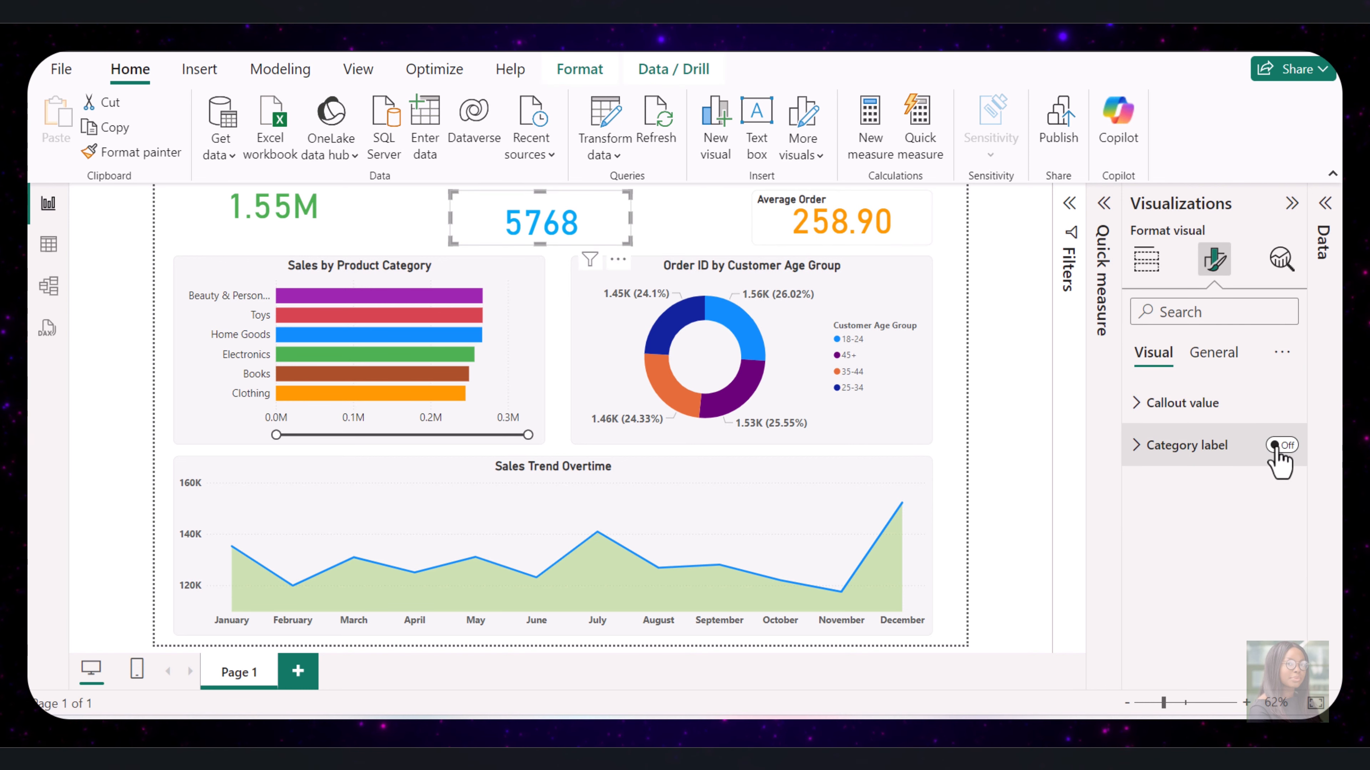
Turn on the middle card's title as Customer Count, and open the Total Sales card's visual formatting options
left_click(1211, 357)
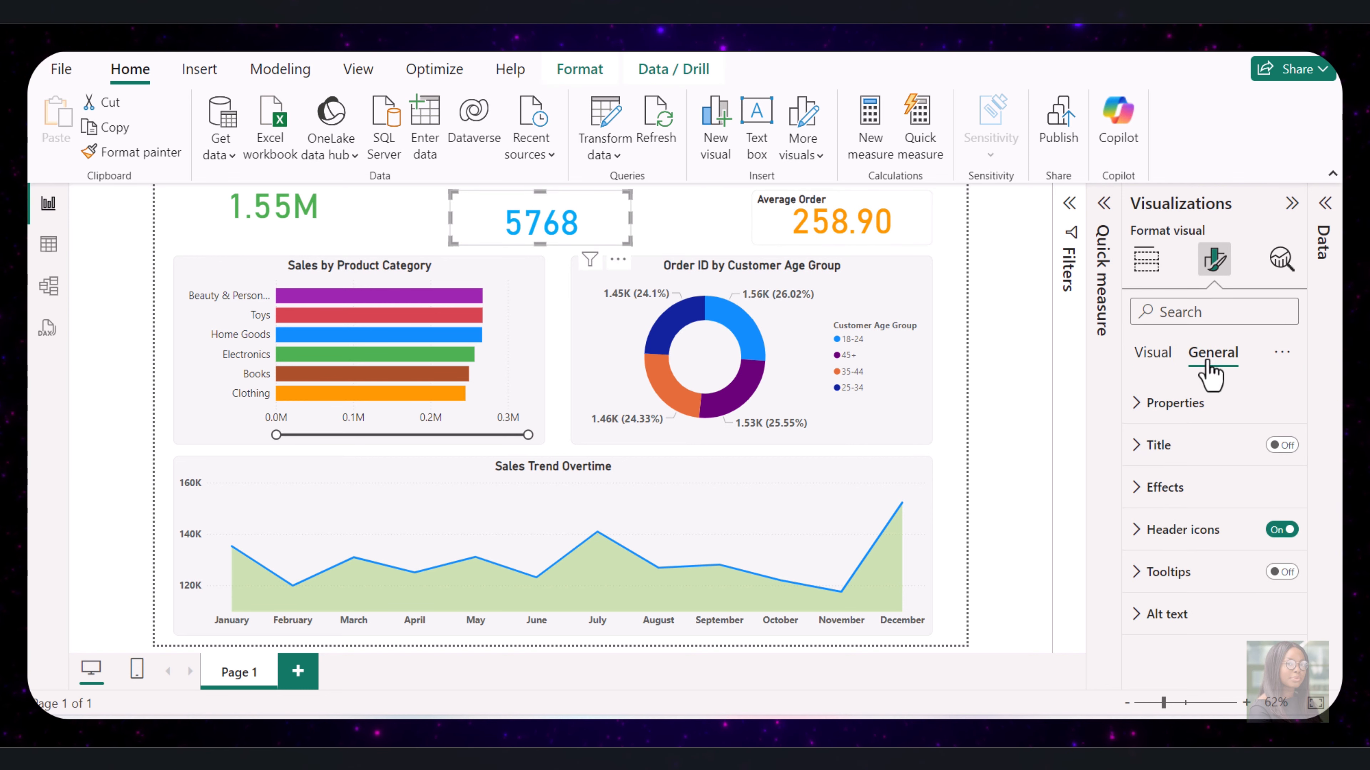
left_click(1281, 445)
left_click(1137, 447)
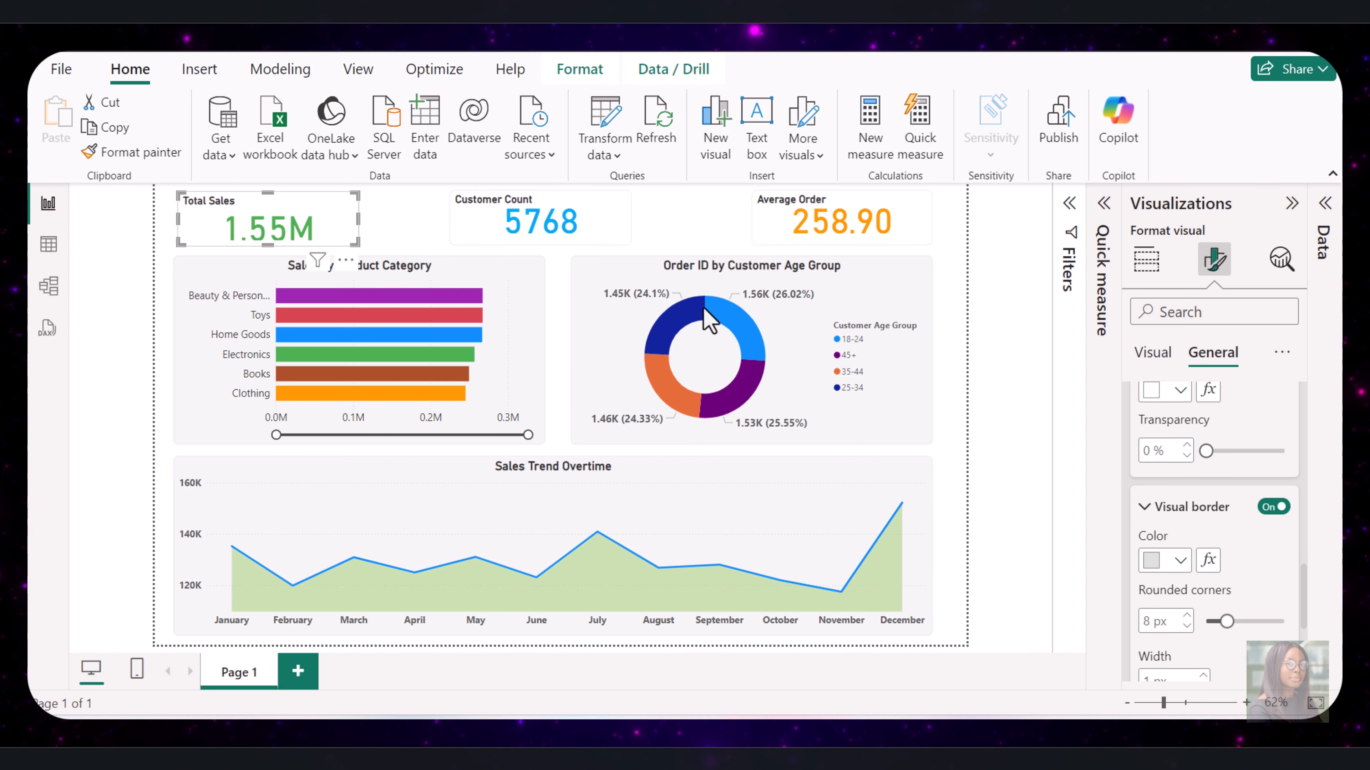
left_click(1153, 353)
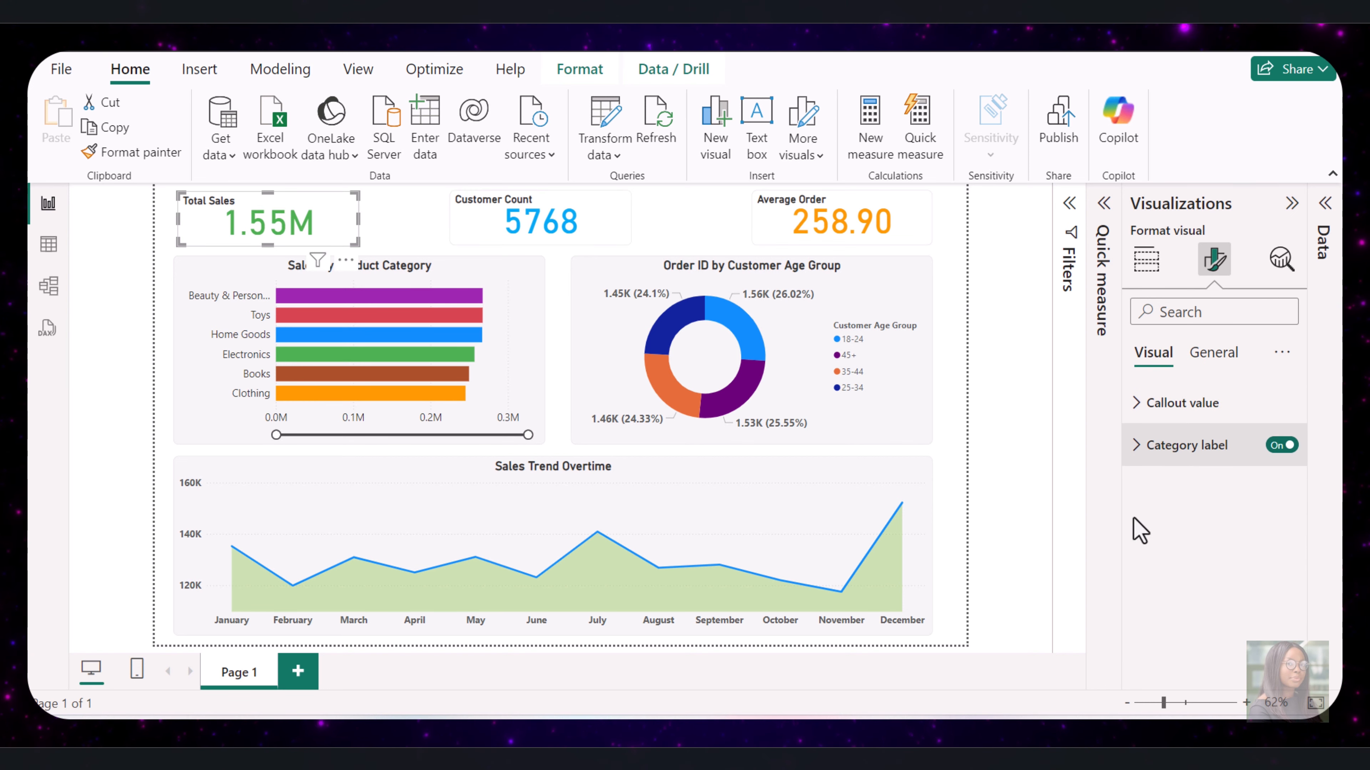
left_click(960, 424)
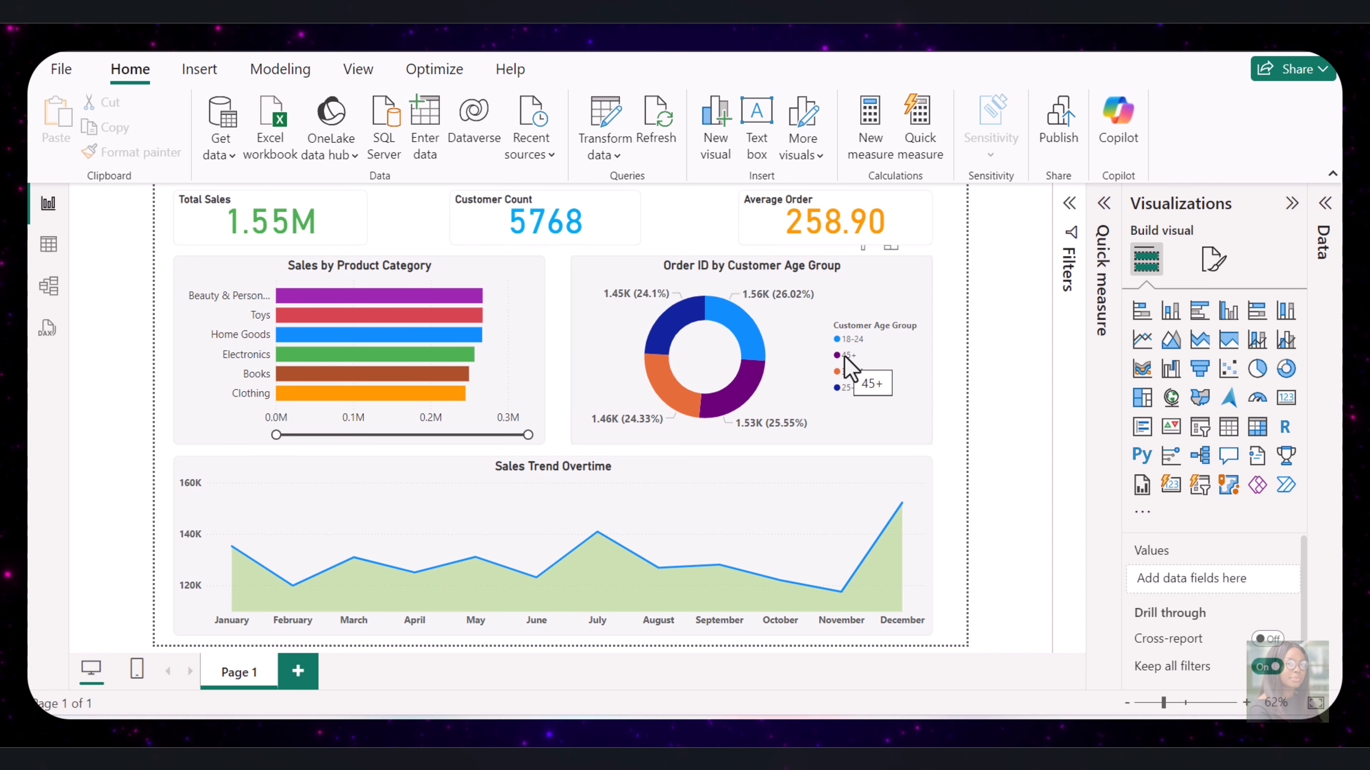
left_click(1213, 259)
left_click(1151, 267)
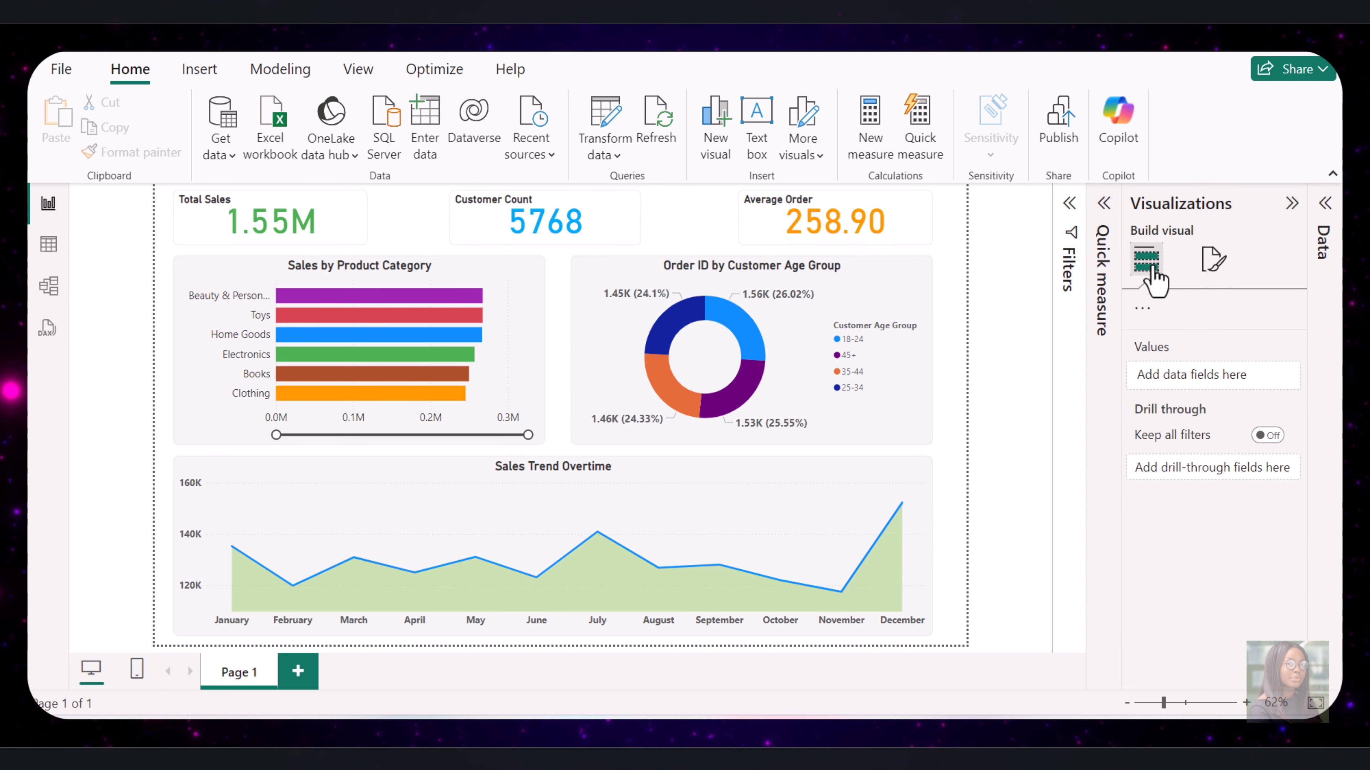
left_click(1151, 267)
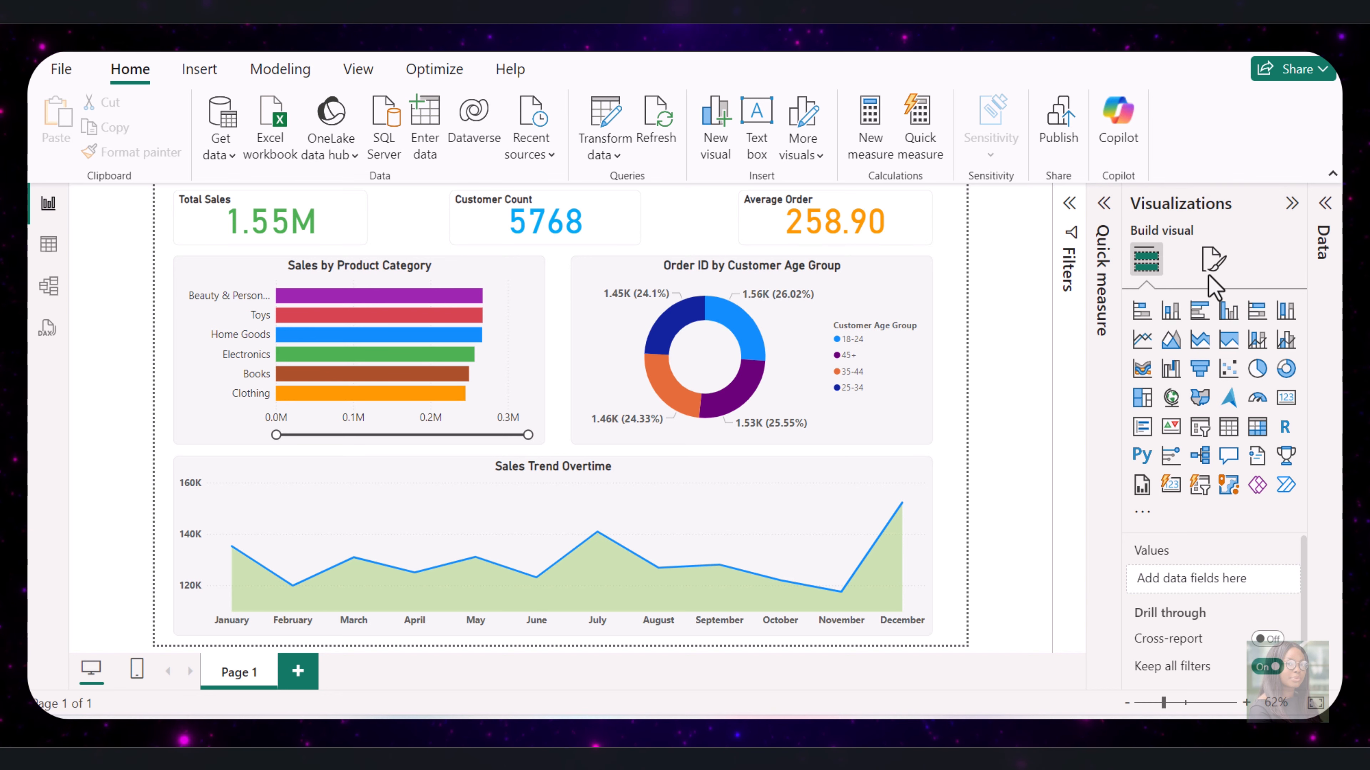
Set the page's canvas background to light pink and make it fully opaque
left_click(1212, 266)
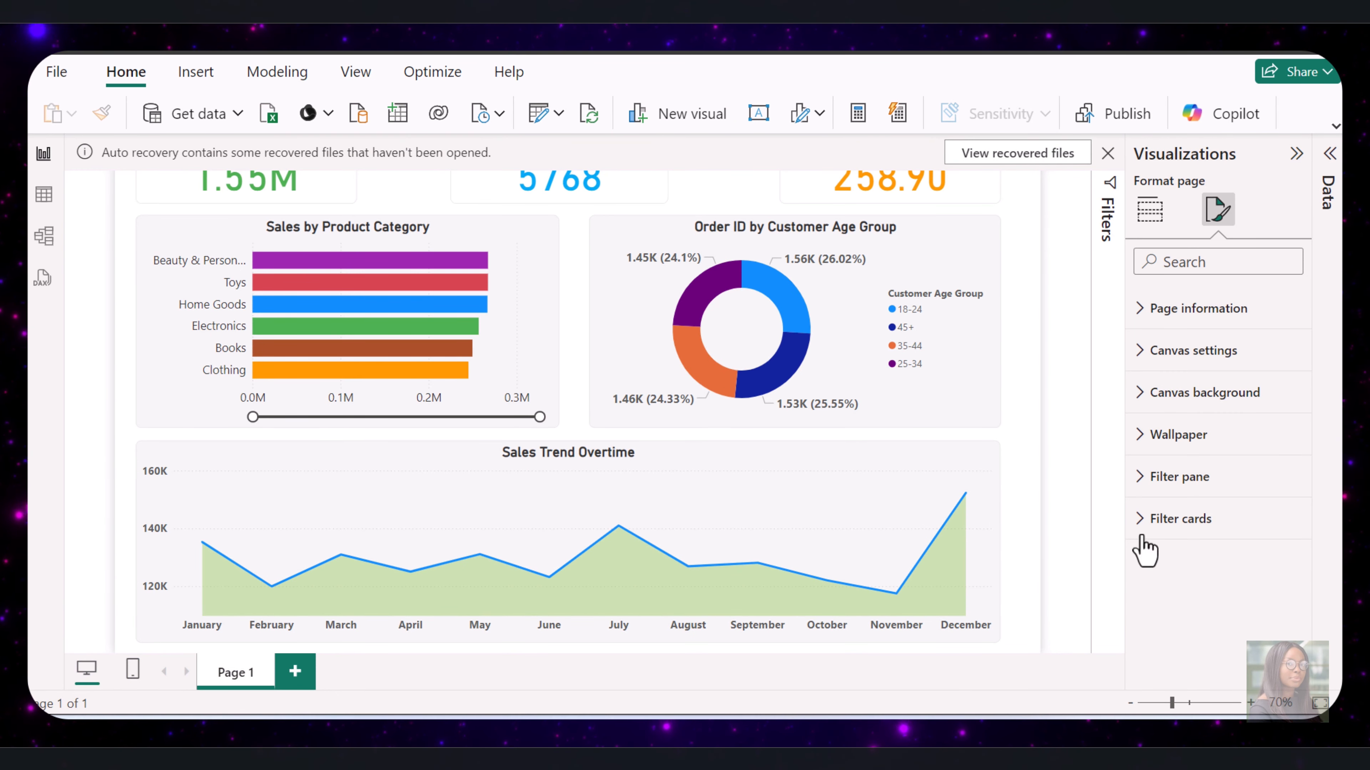
left_click(1147, 398)
left_click(1181, 462)
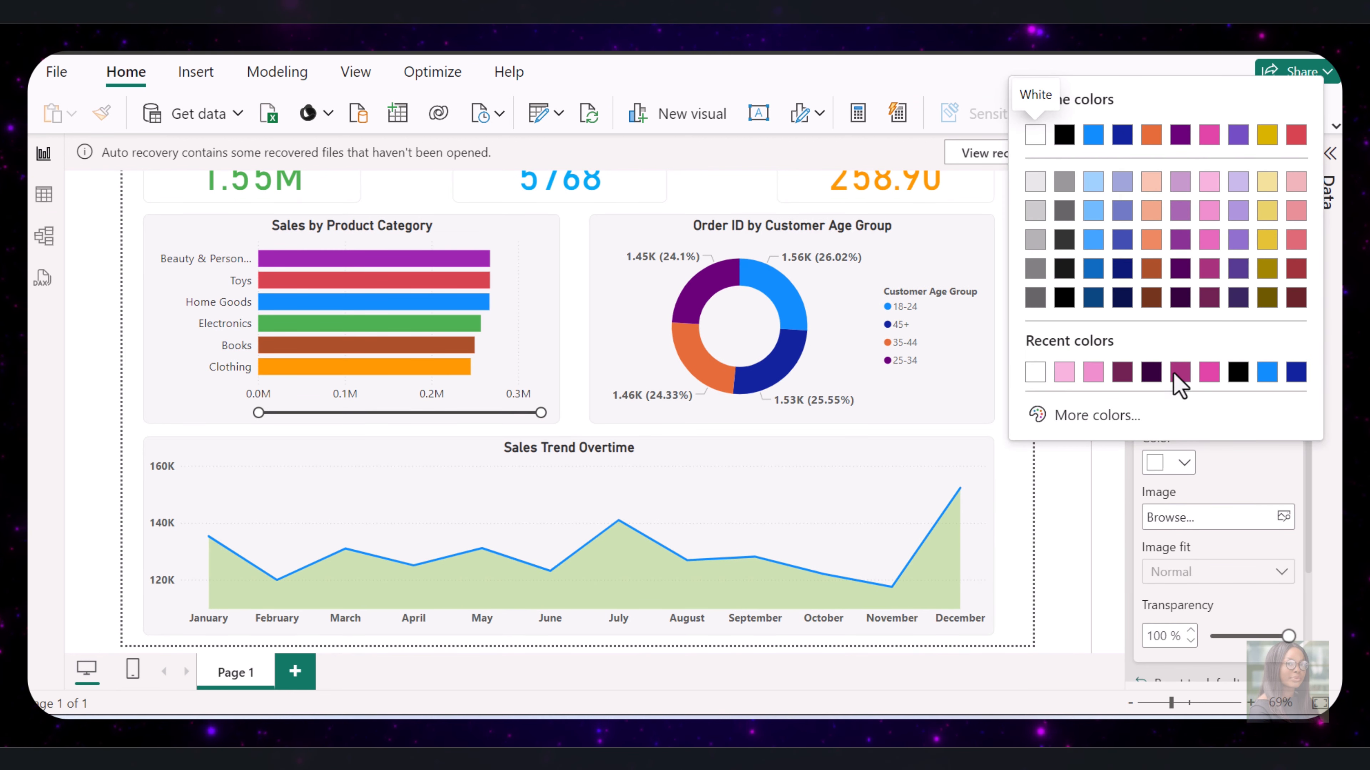
left_click(1210, 183)
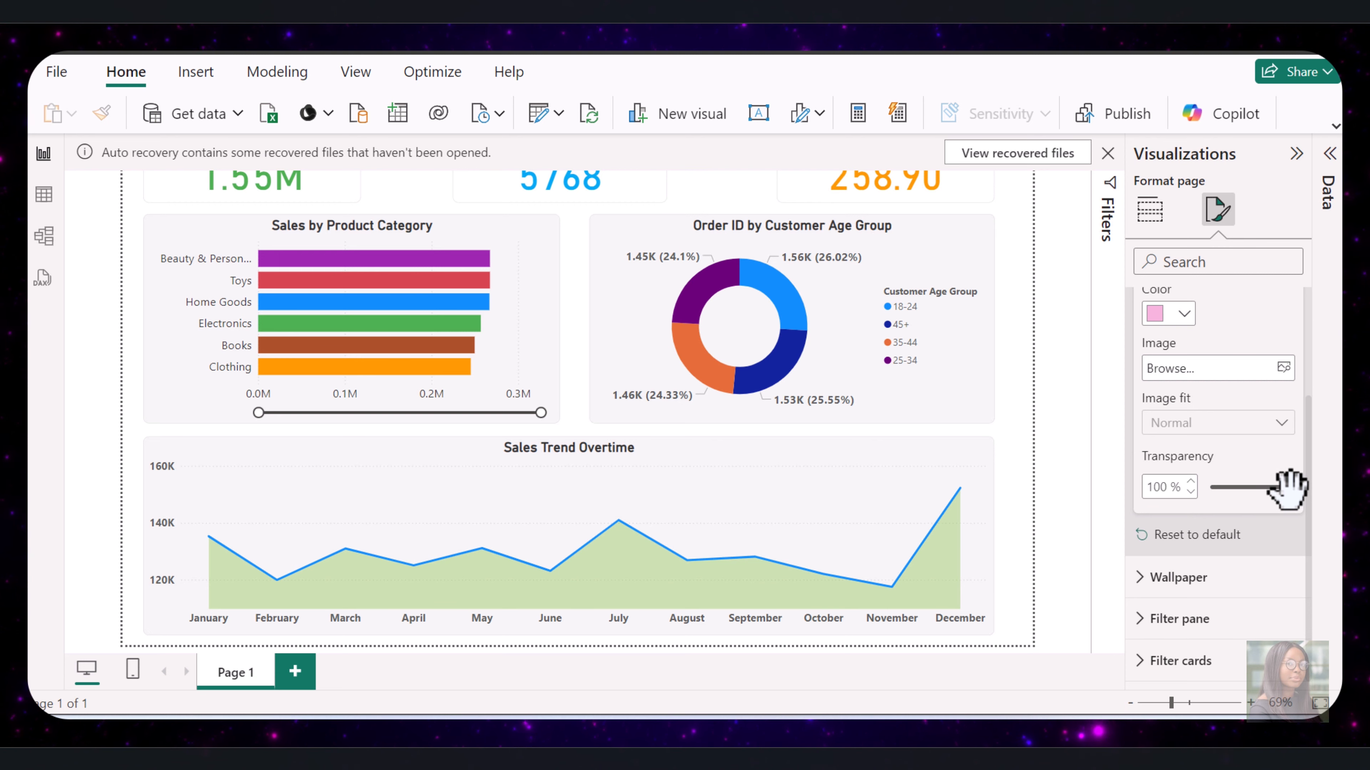
left_click_drag(1286, 486, 1211, 488)
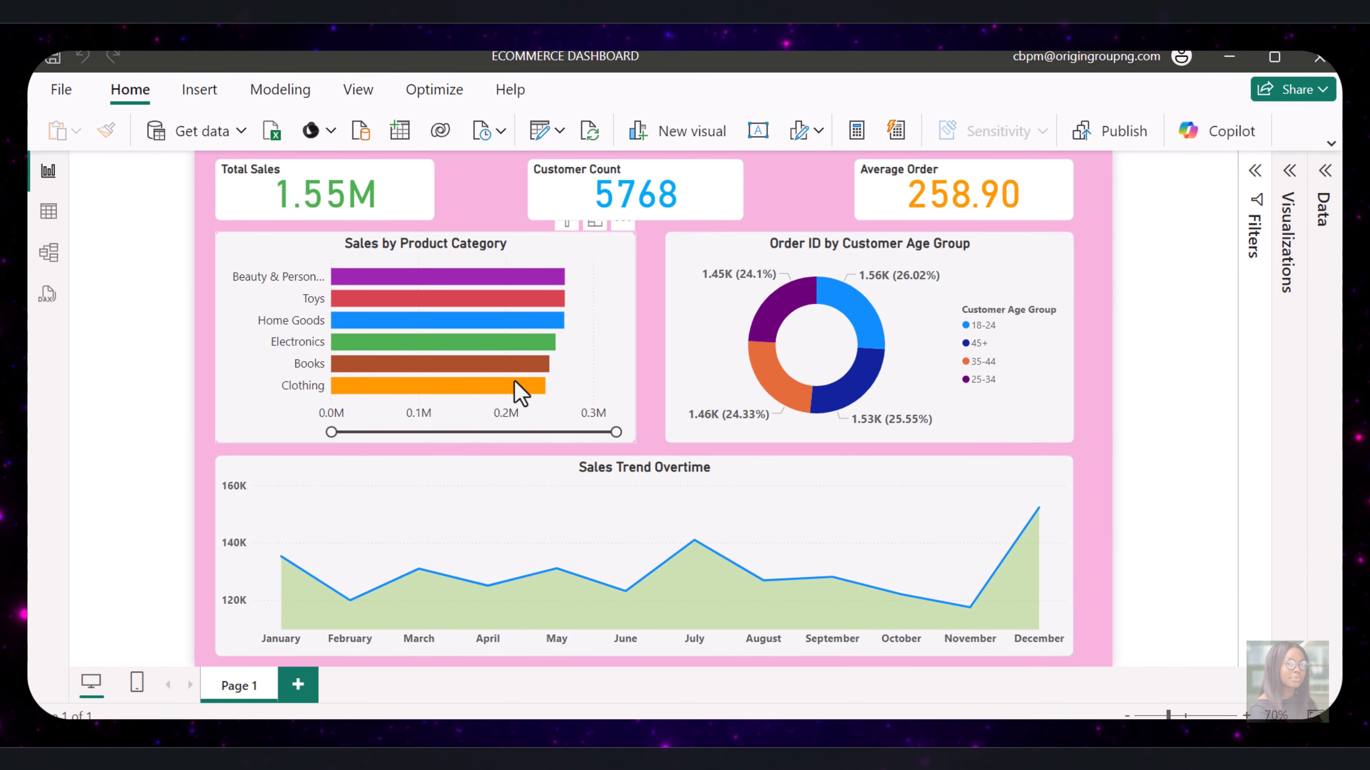
Cross-filter the whole report by the Electronics bar of the Sales by Product Category chart
left_click(539, 342)
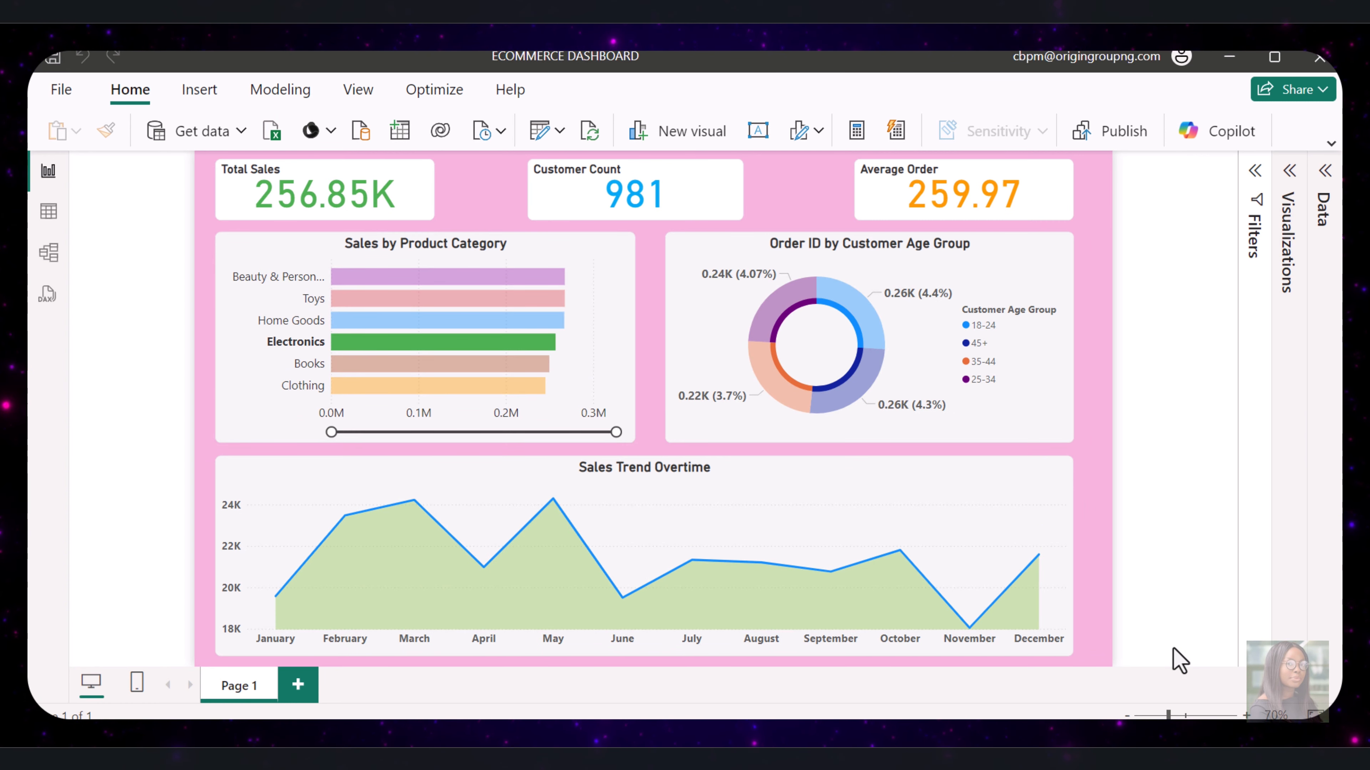
Clear the Electronics cross-filter and cross-filter the whole report by the 25-34 slice of the customer age group donut chart
left_click(1105, 620)
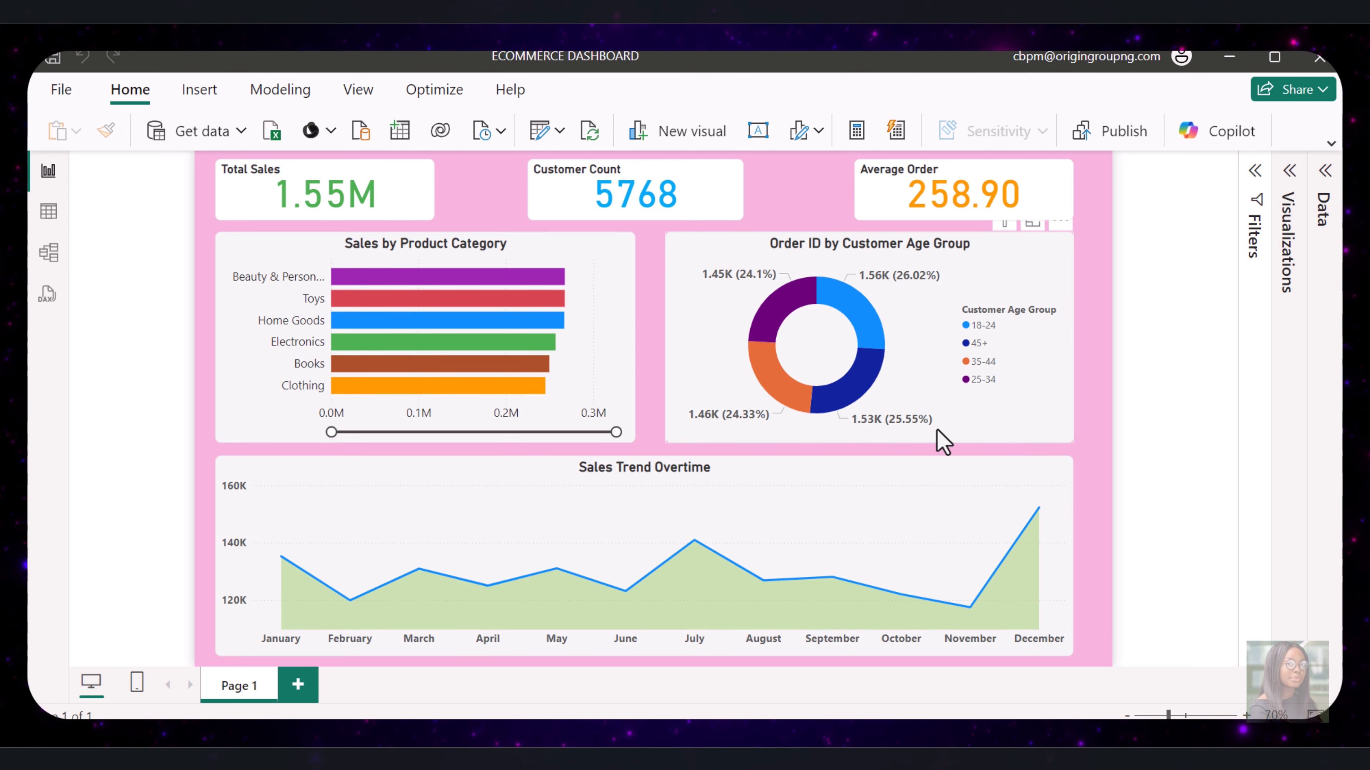
left_click(998, 396)
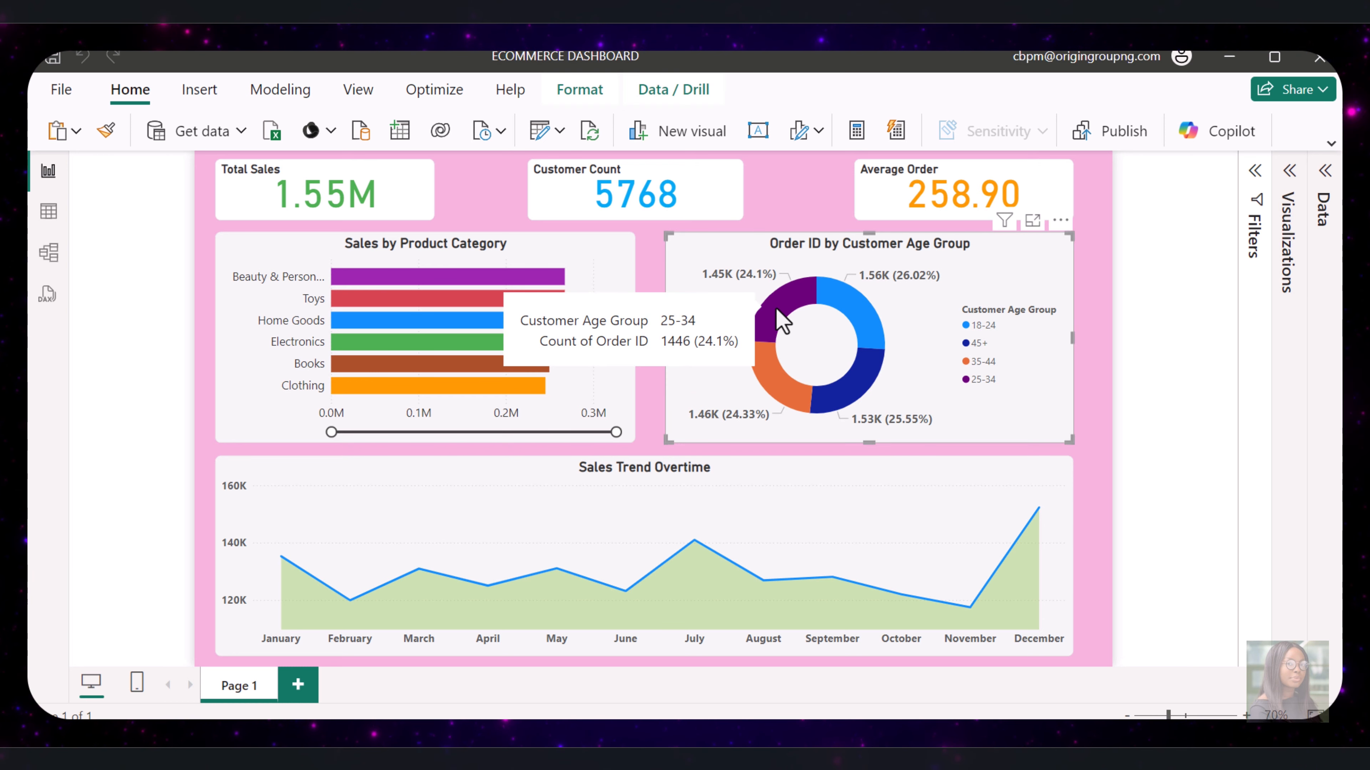
left_click(777, 311)
mouse_move(997, 601)
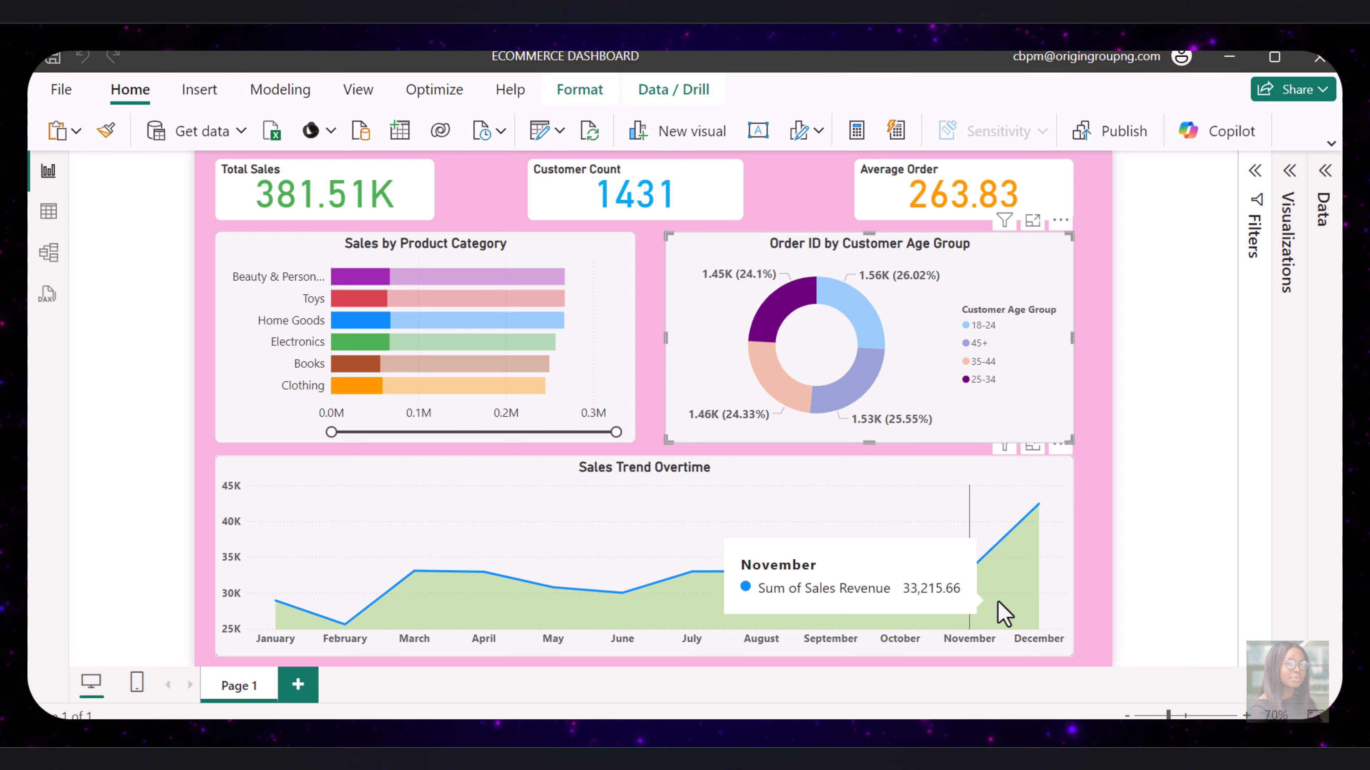
Compare the KPI cards, category sales and sales trend by repeatedly cross-filtering on the 18-24, 45+, 35-44 and 25-34 donut slices
left_click(863, 318)
left_click(847, 388)
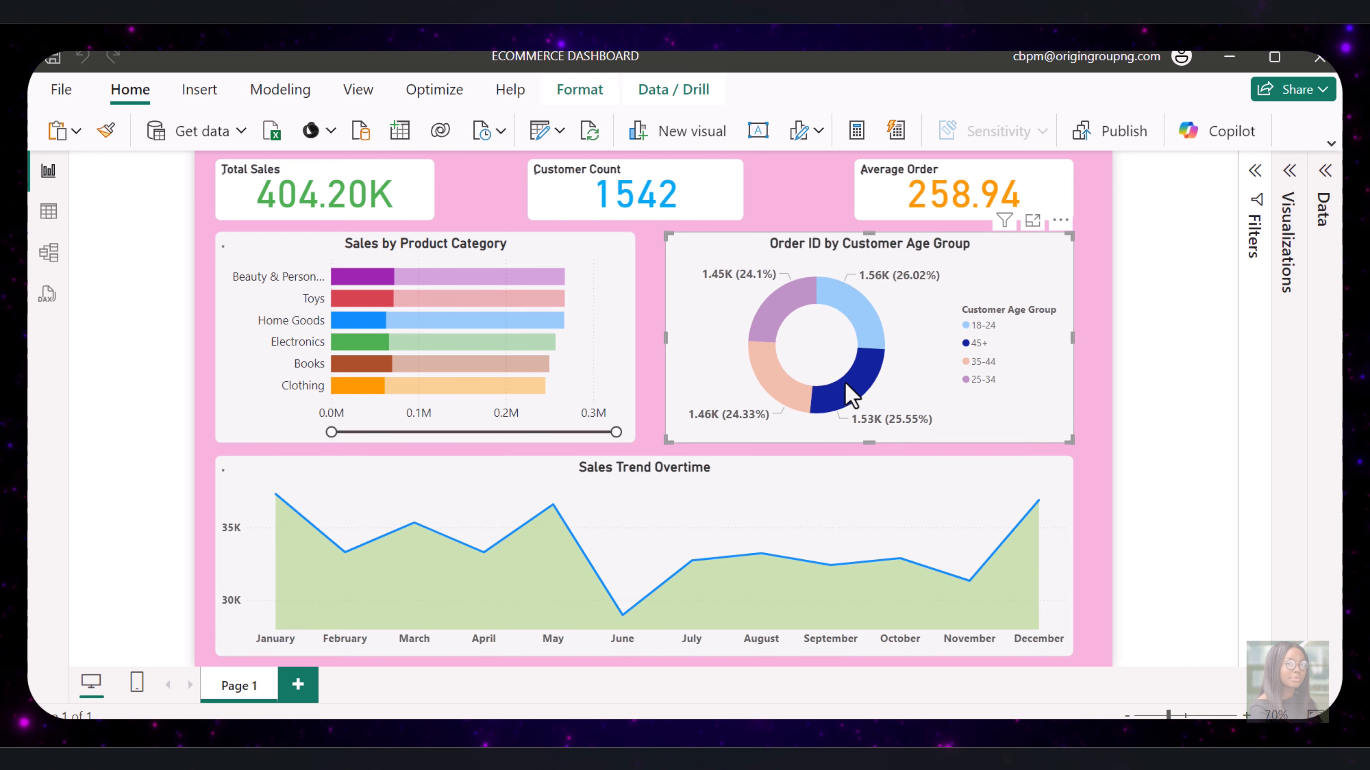
left_click(786, 388)
left_click(783, 316)
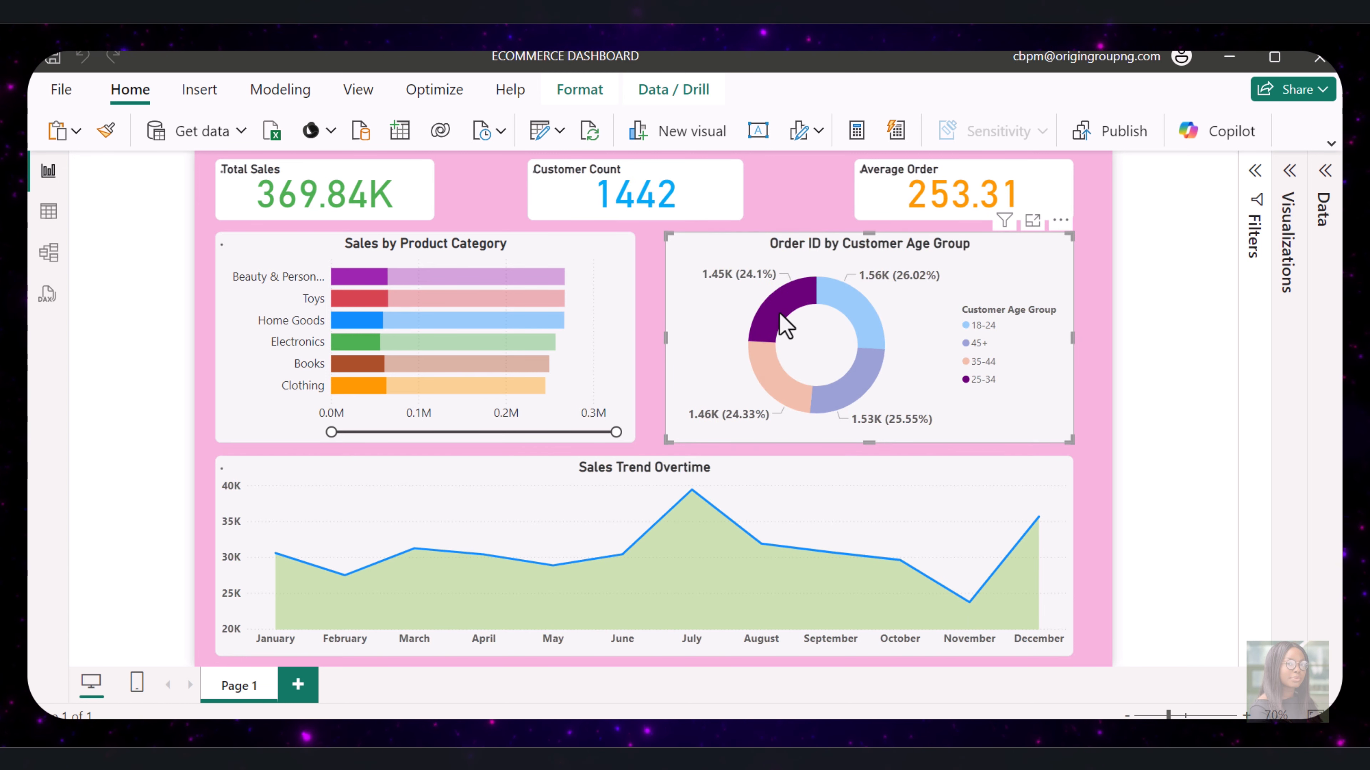
left_click(857, 313)
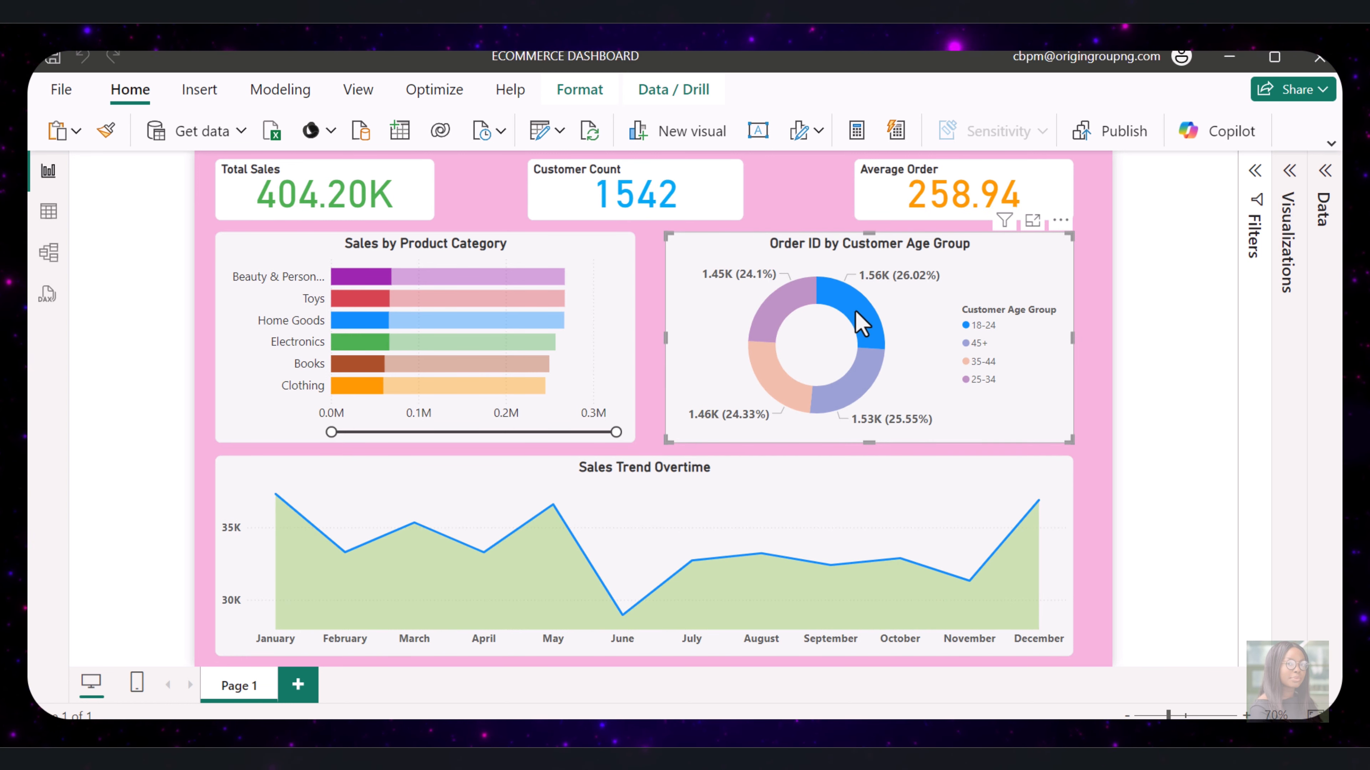
left_click(859, 389)
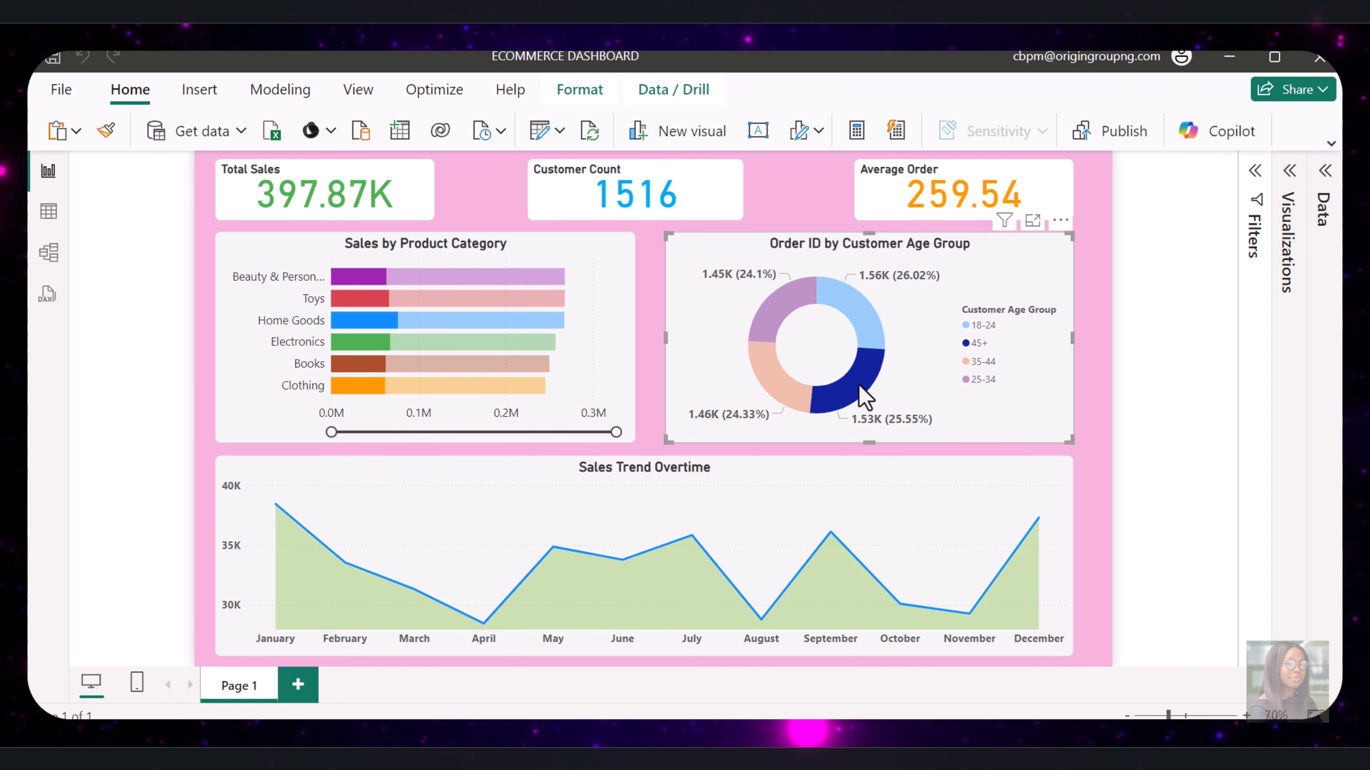
left_click(379, 344)
left_click(872, 372)
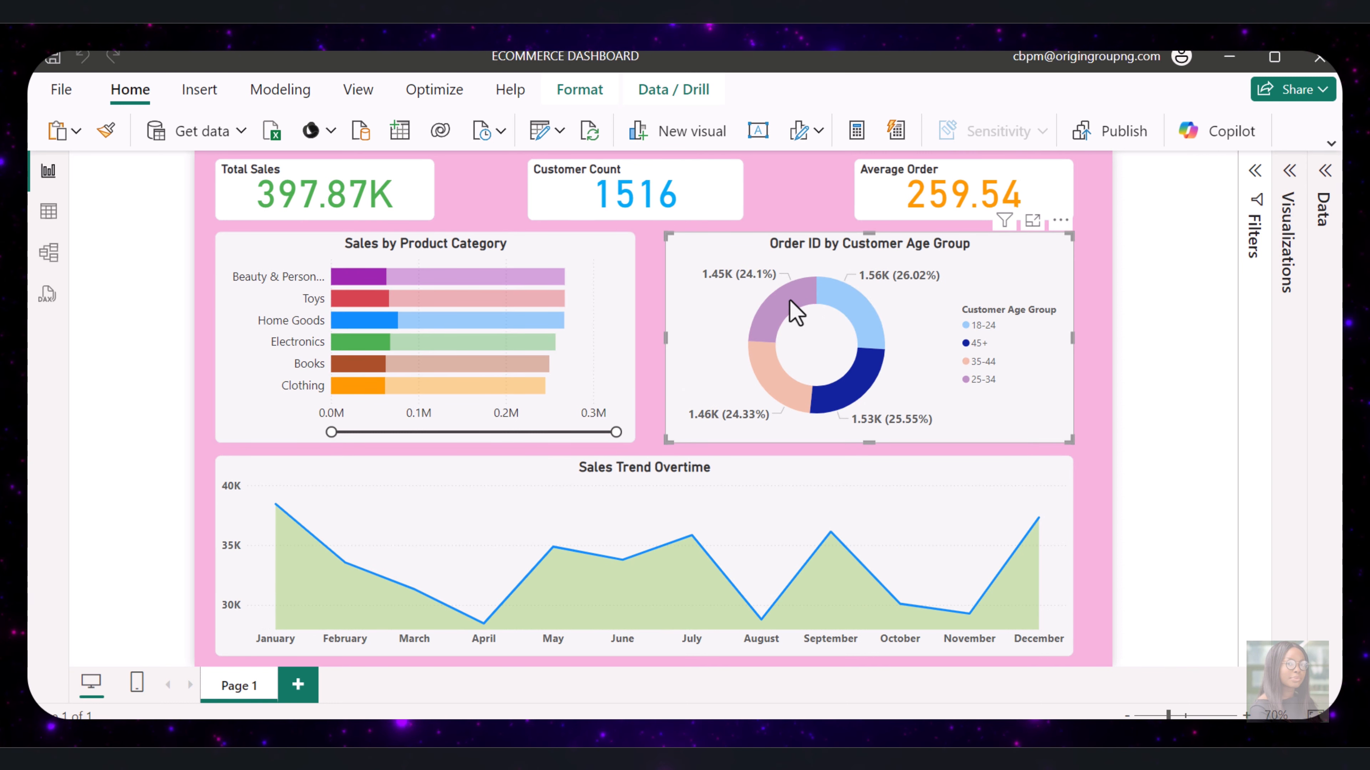
left_click(799, 313)
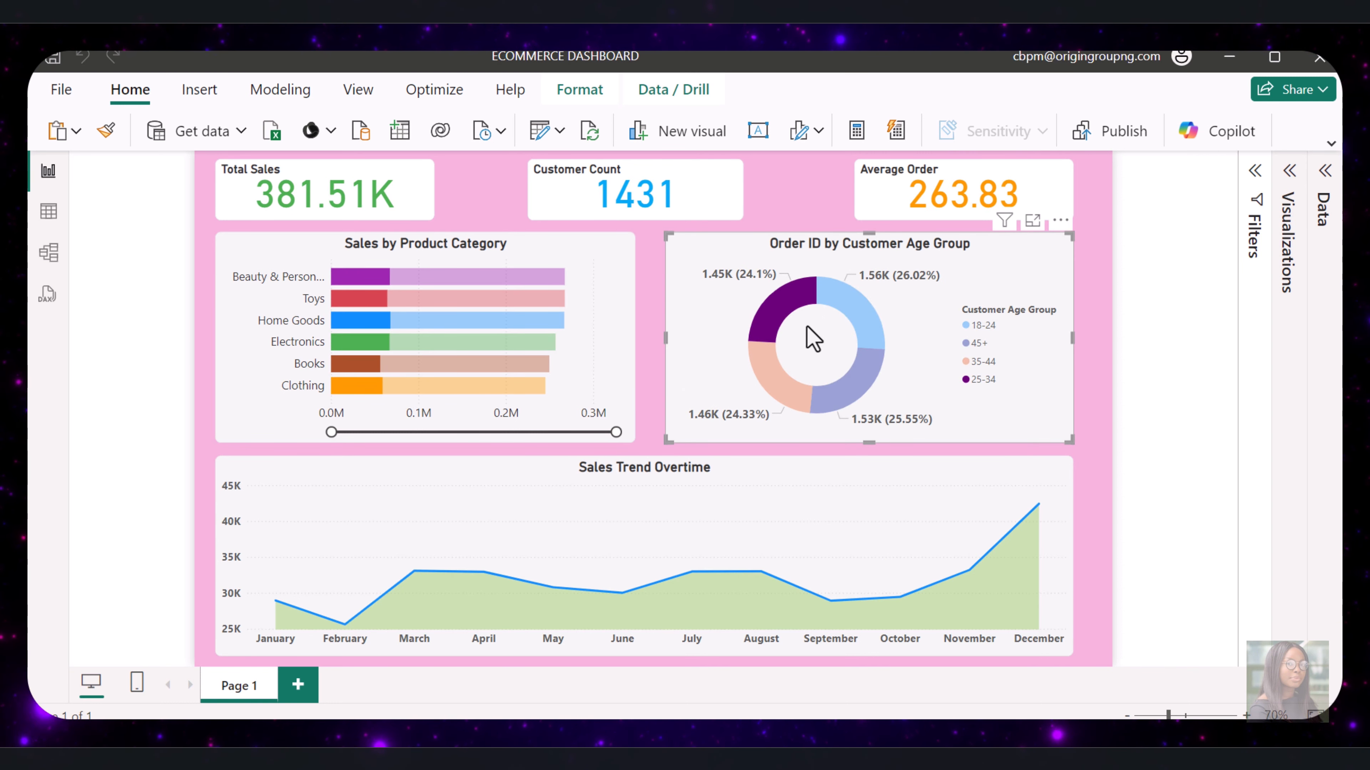
left_click(858, 384)
left_click(800, 393)
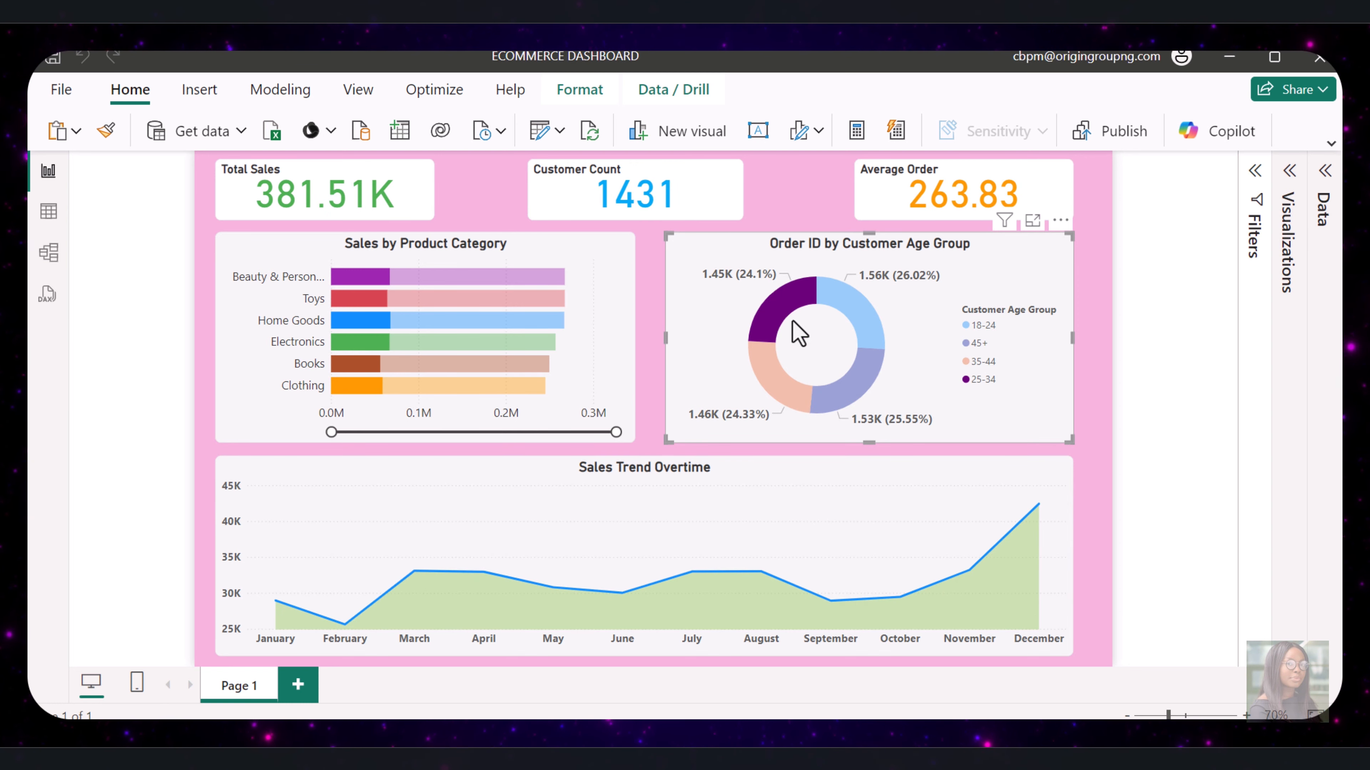
left_click(841, 307)
left_click(840, 387)
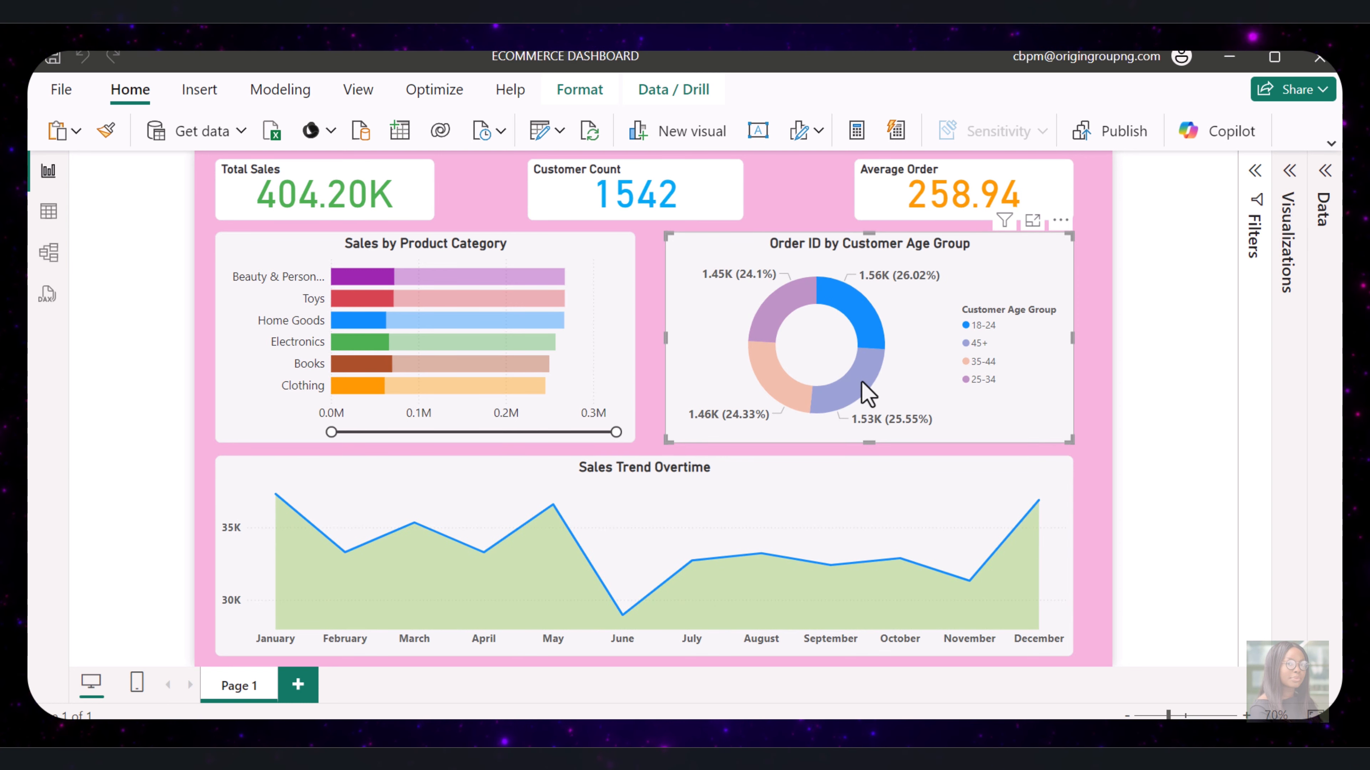
left_click(867, 394)
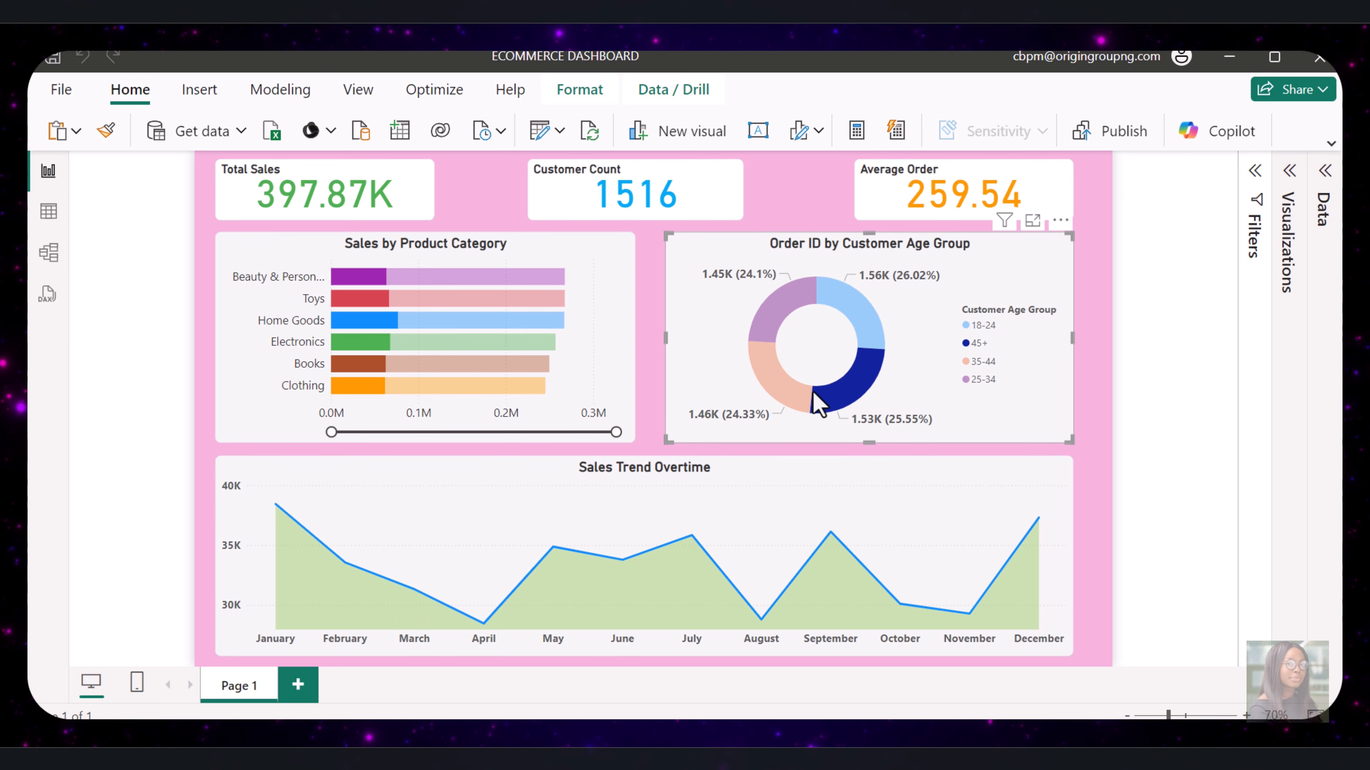
left_click(804, 399)
left_click(781, 305)
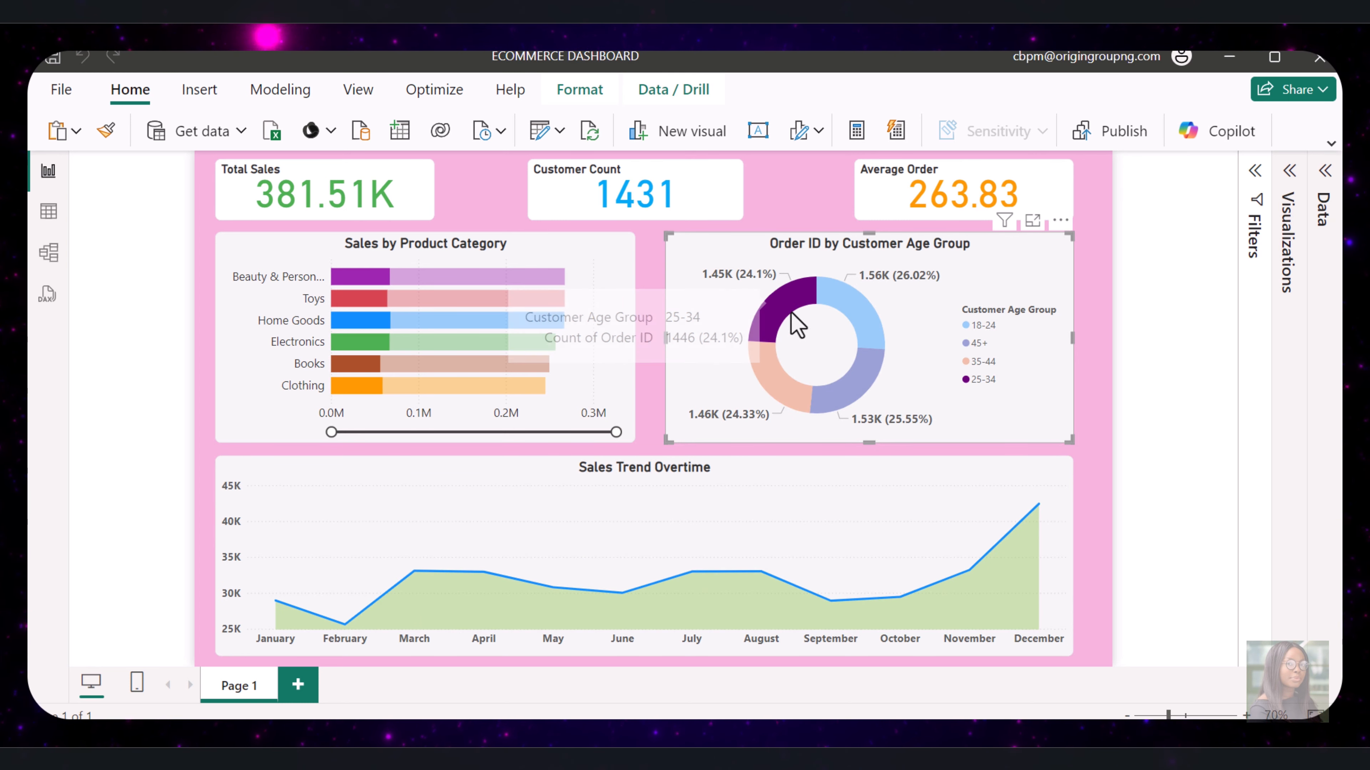
left_click(859, 326)
left_click(789, 391)
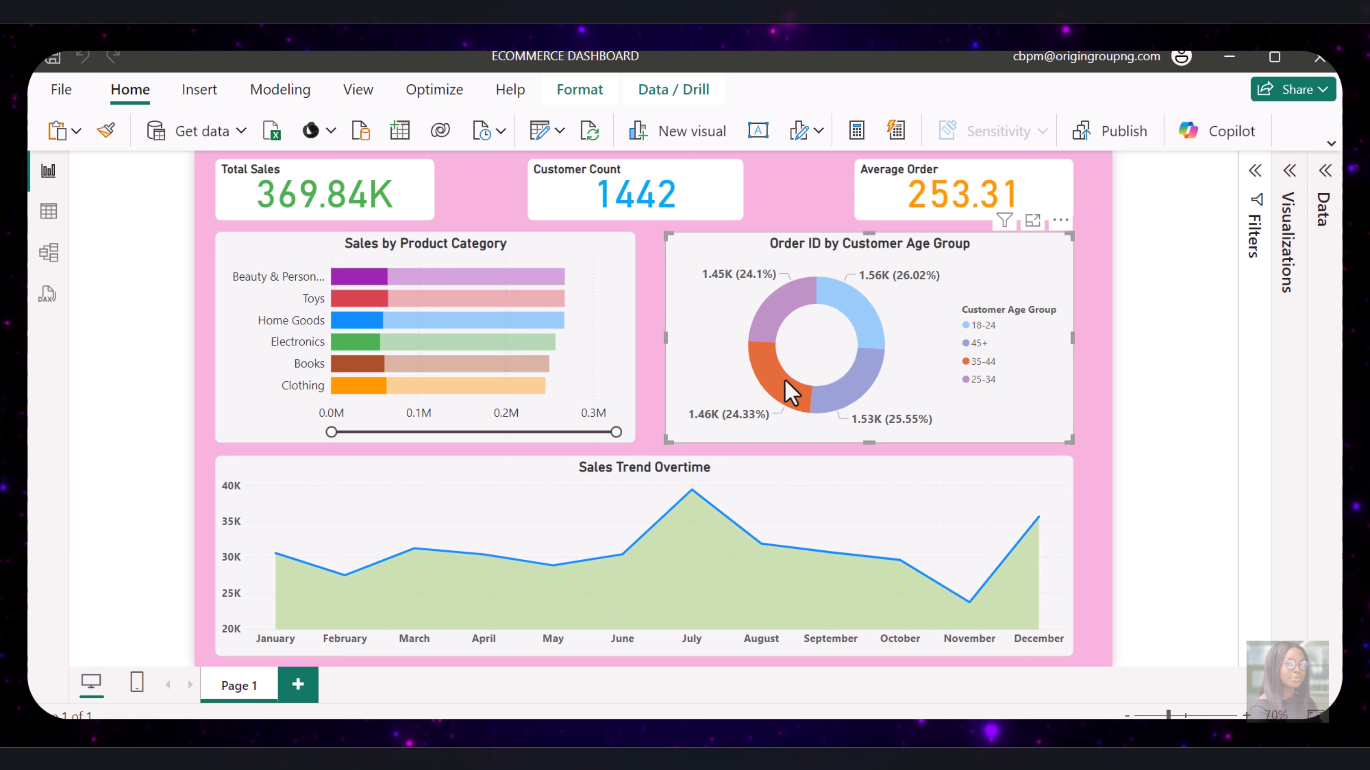
left_click(778, 305)
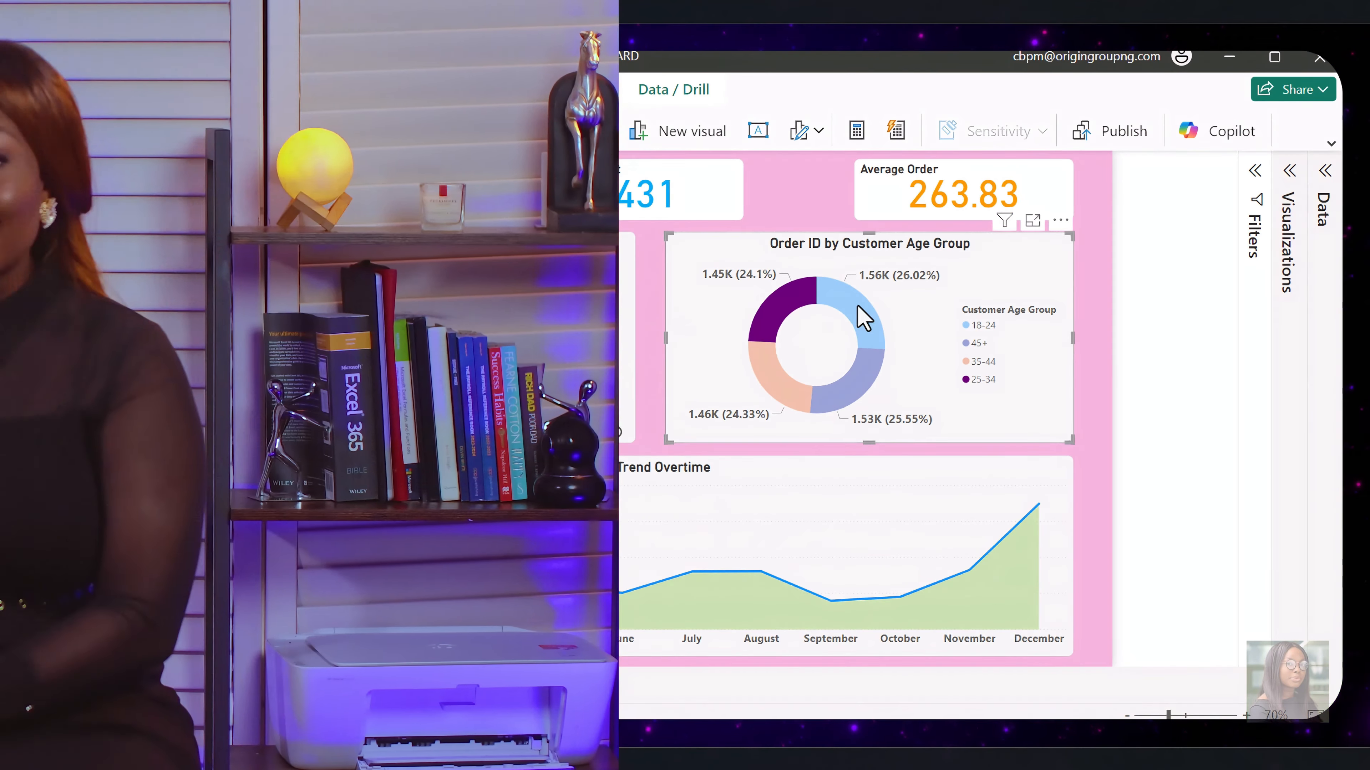